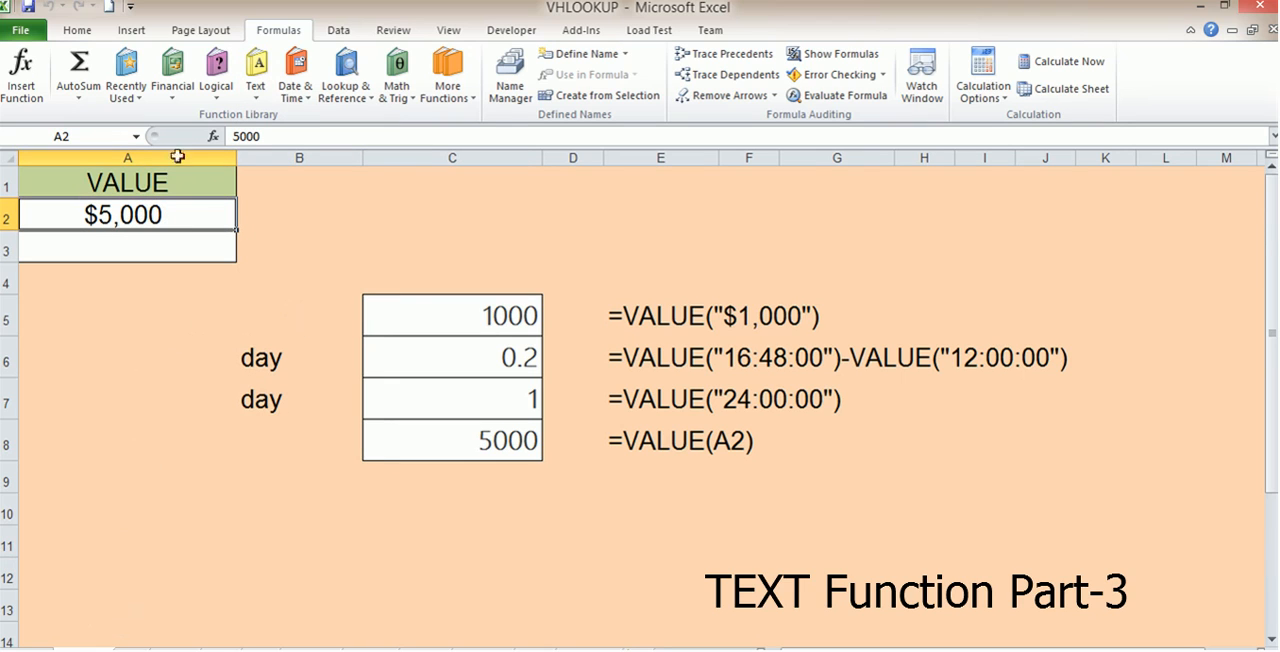
Inspect the VALUE formula in cell C5 and the amount stored in cell A2
left_click(417, 316)
double_click(402, 316)
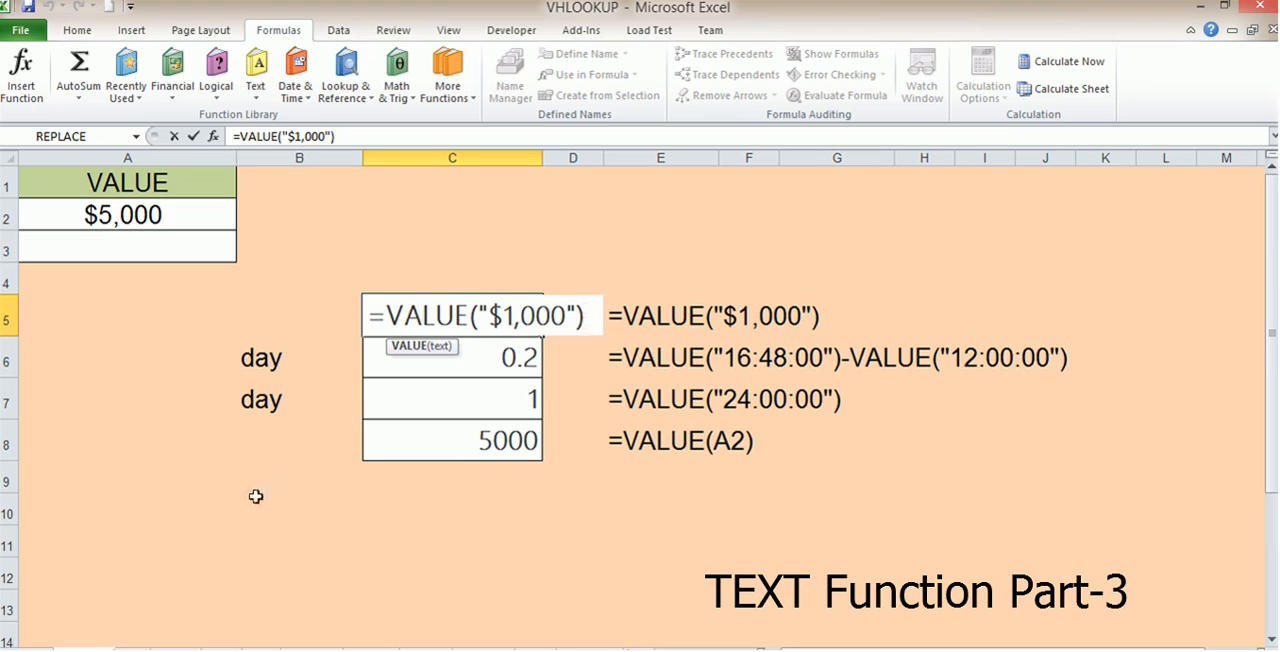
key("Escape")
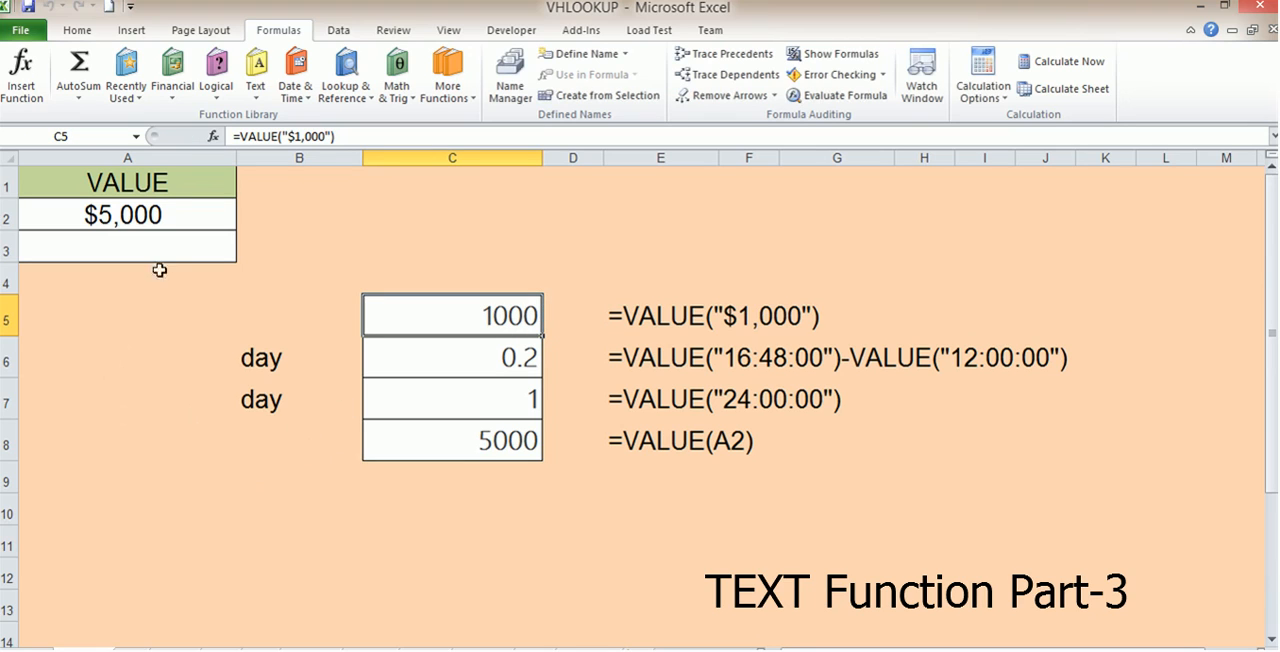
left_click(140, 212)
Clear cell C5 and enter the formula =VALUE(A2) in it
left_click(492, 312)
key("Delete")
left_click(497, 352)
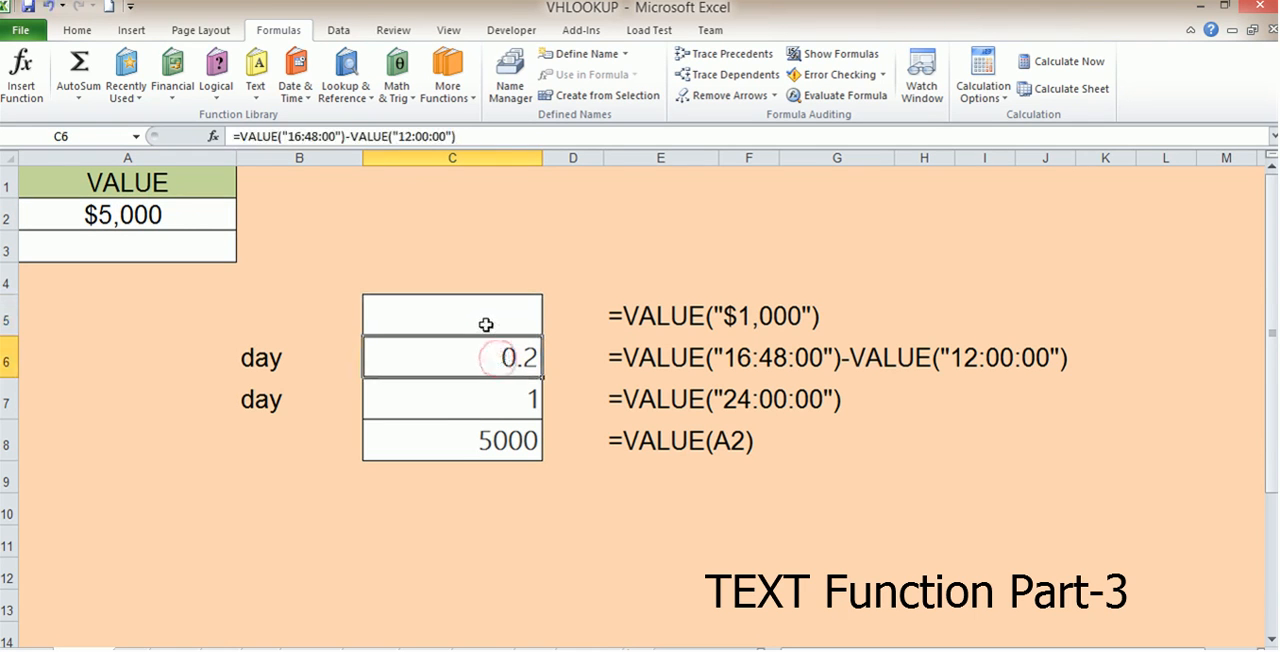
left_click(491, 326)
type("=va")
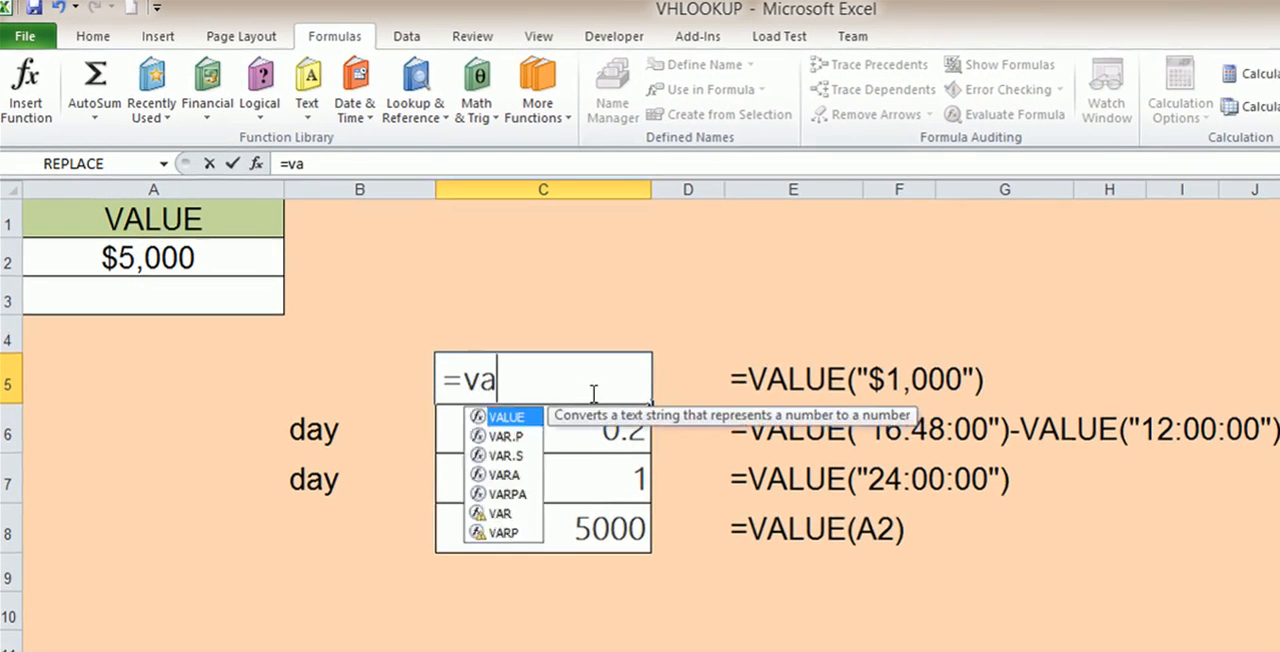
type("lu")
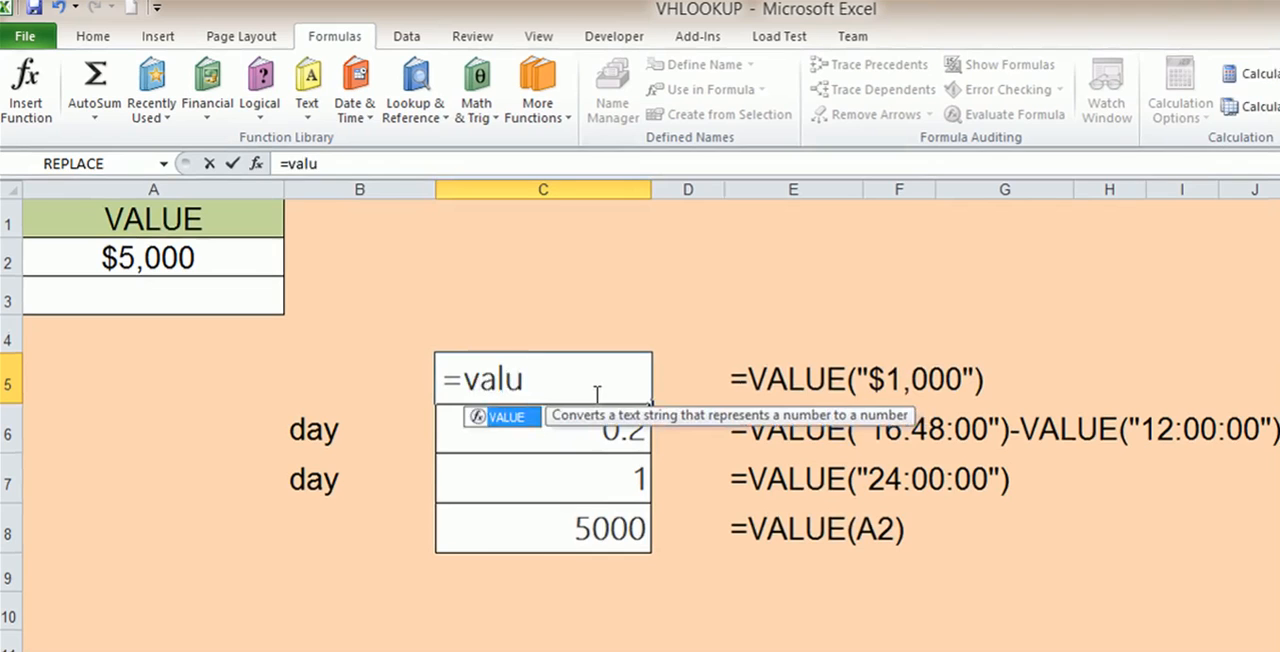
double_click(530, 416)
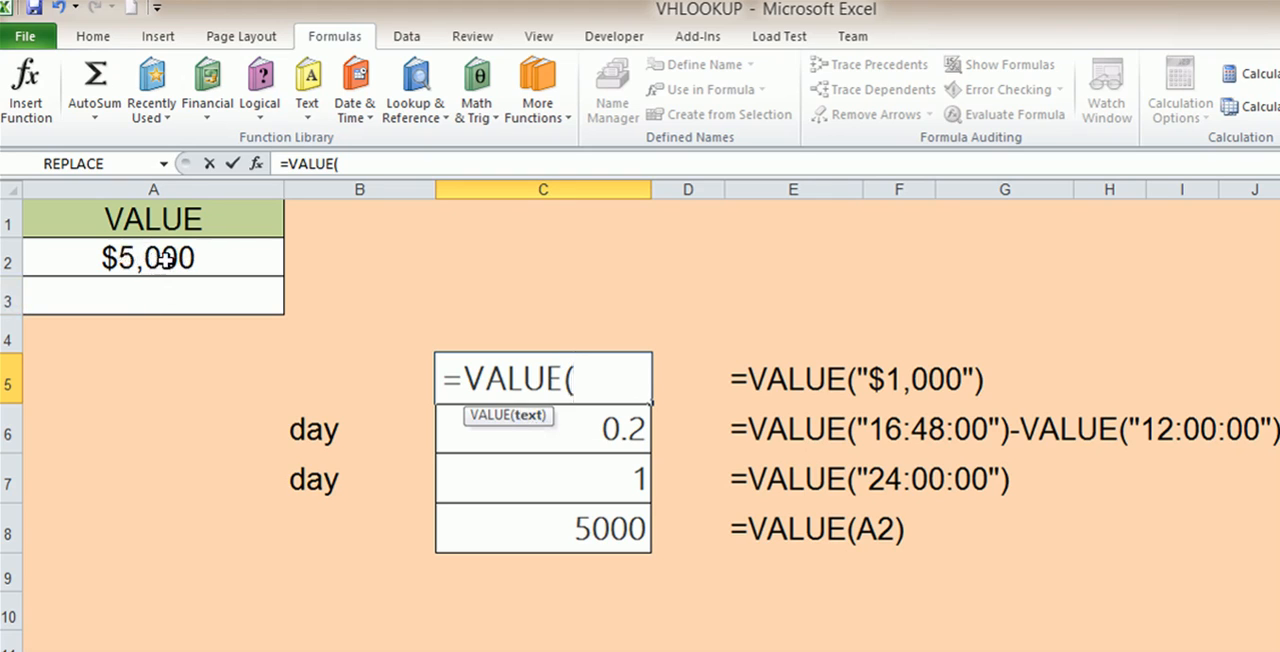
left_click(118, 258)
type(")")
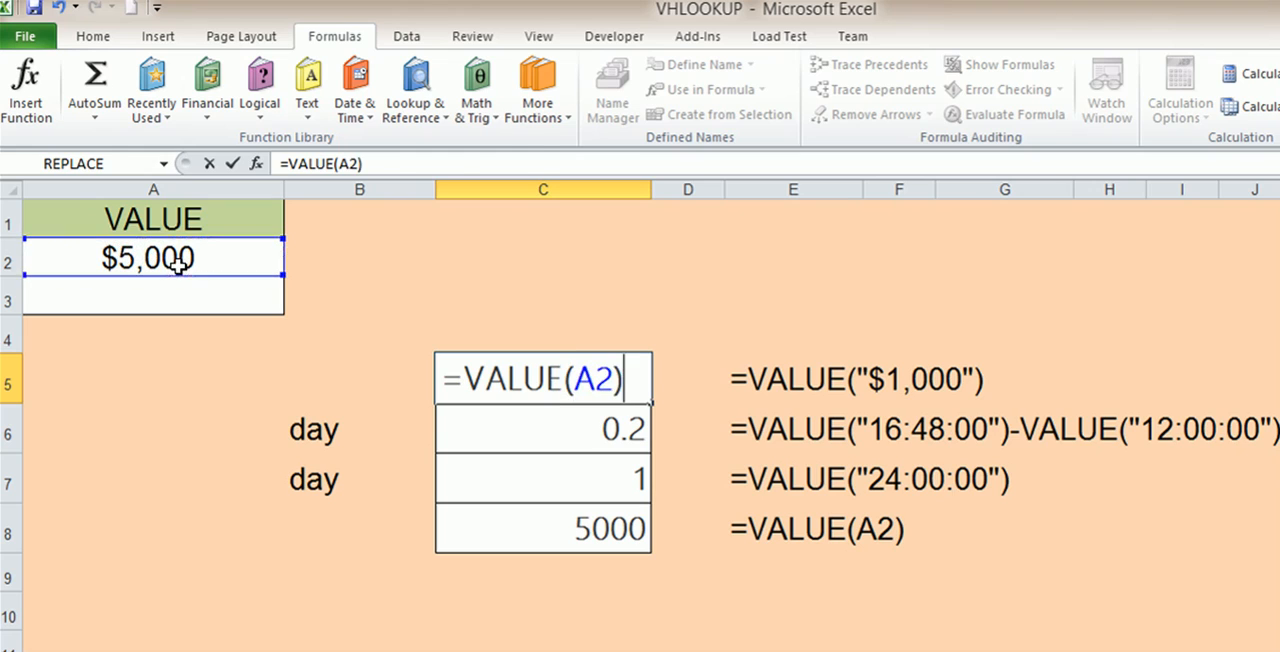
key("Return")
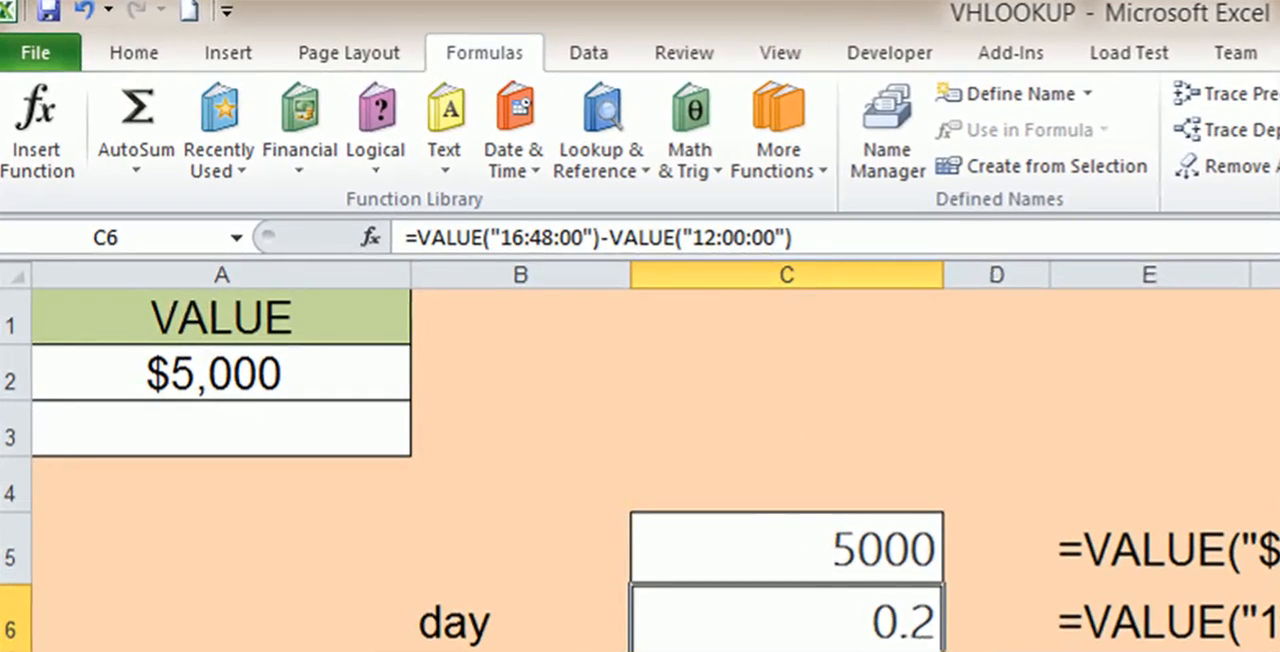
Examine the time-difference formula in cell C6 and its written-out version in cell E6
left_click(800, 620)
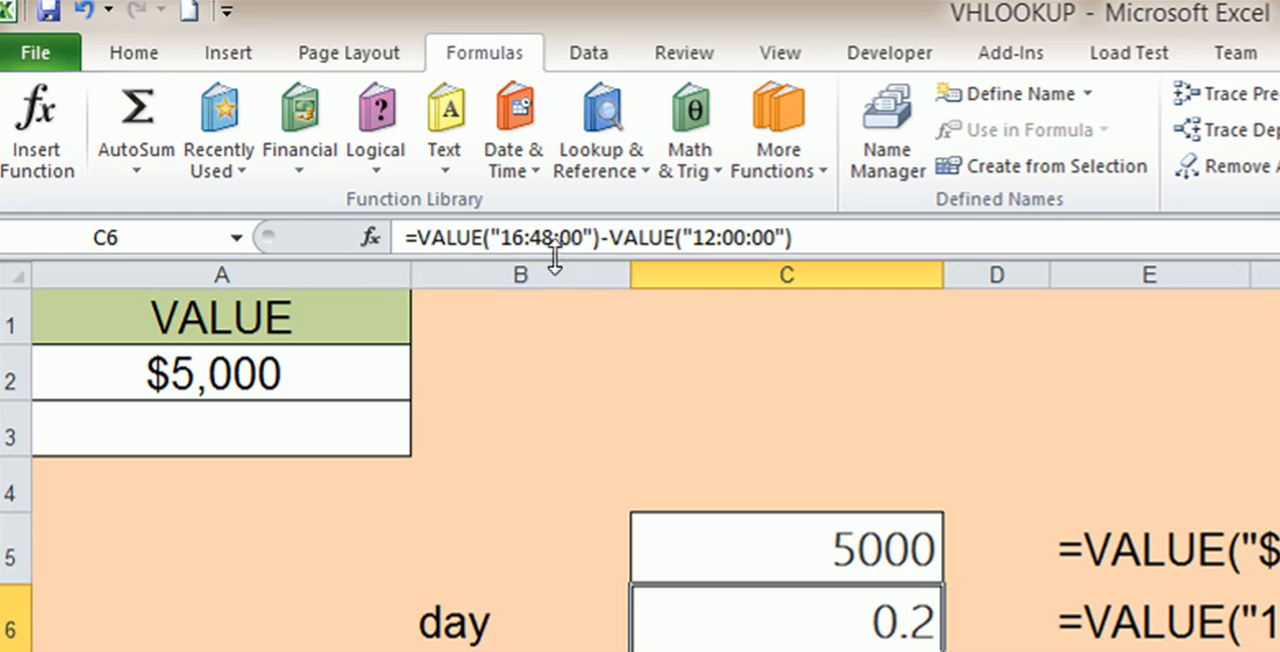
left_click_drag(522, 237, 503, 237)
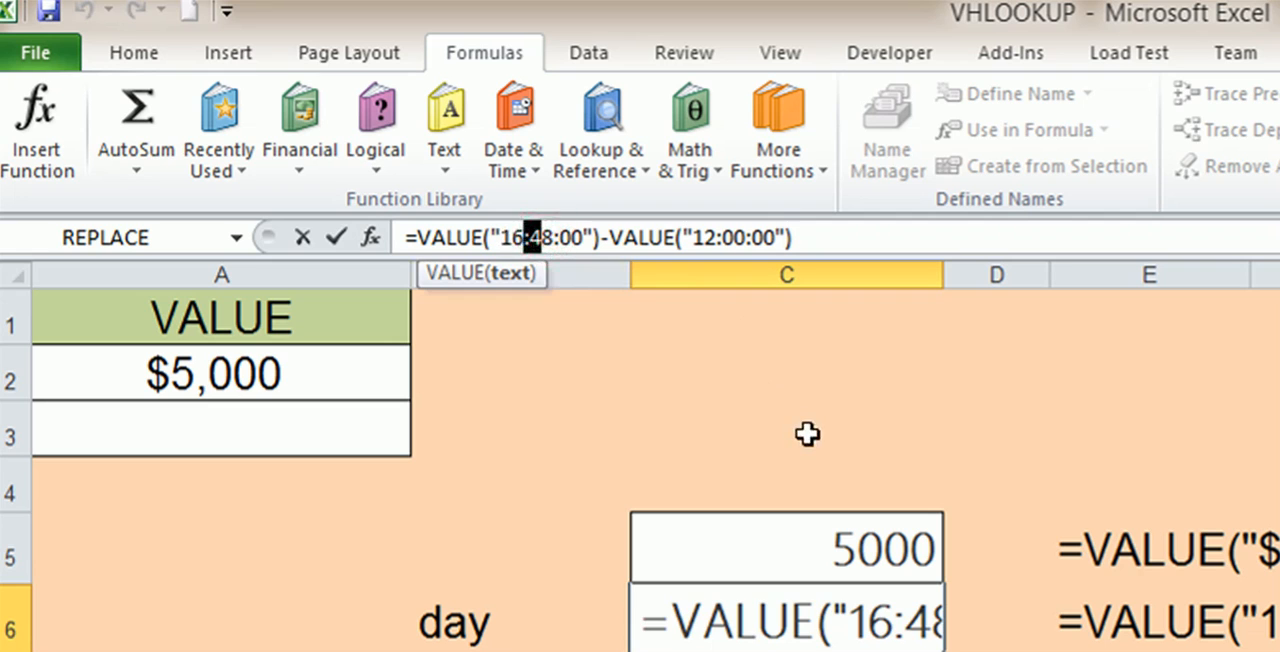
key("Escape")
left_click(1265, 622)
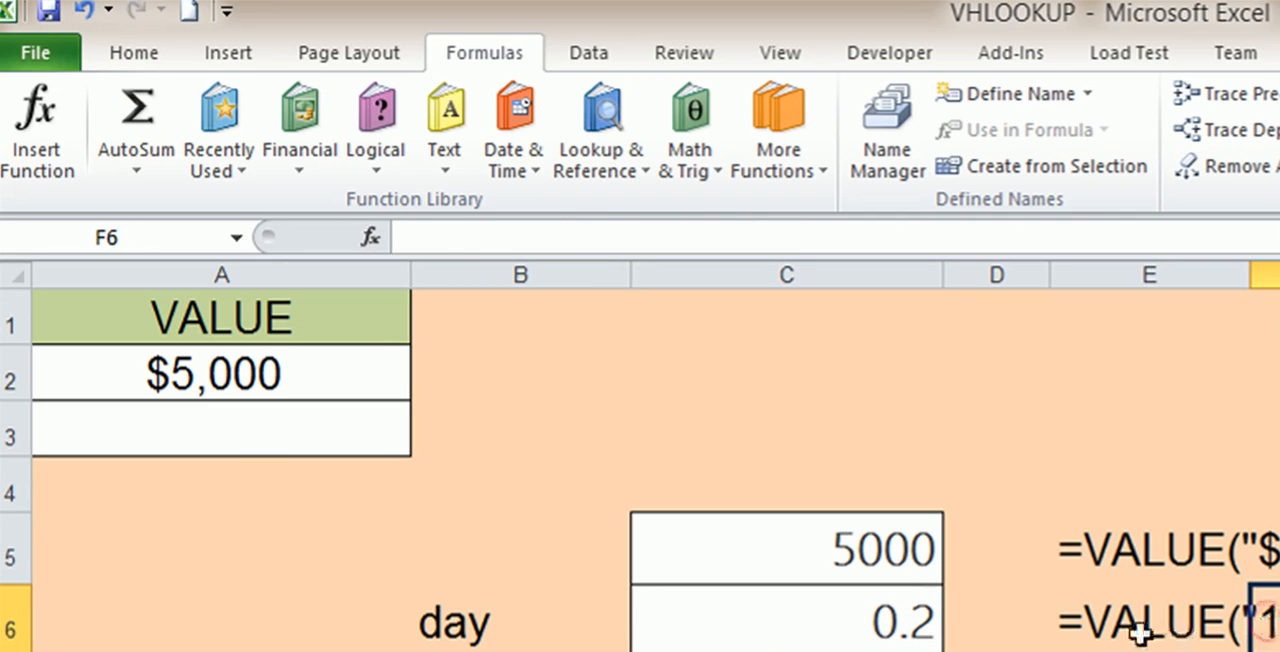
left_click(1055, 627)
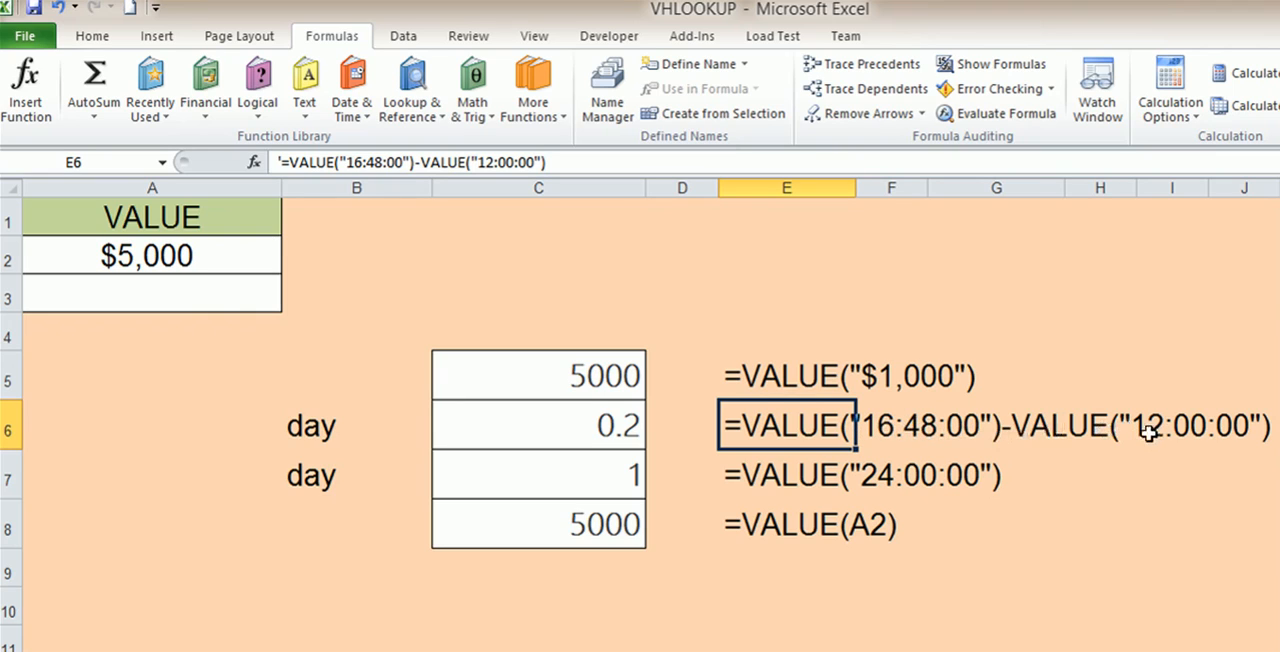
left_click(603, 437)
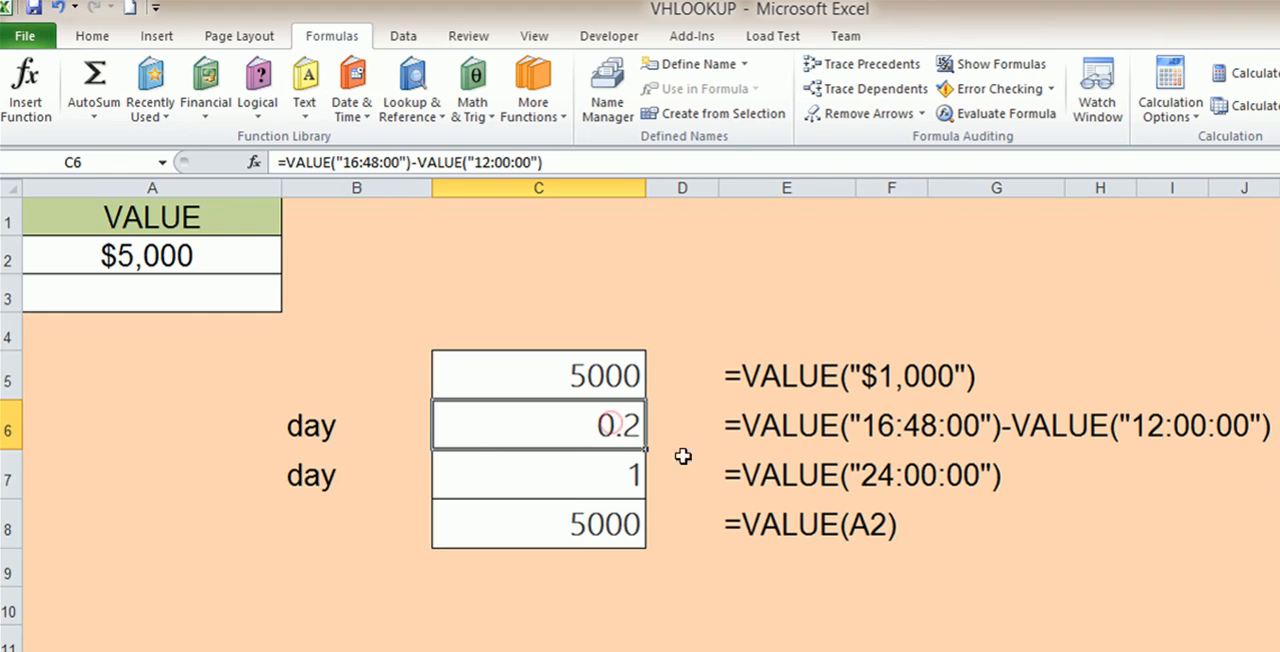
double_click(616, 426)
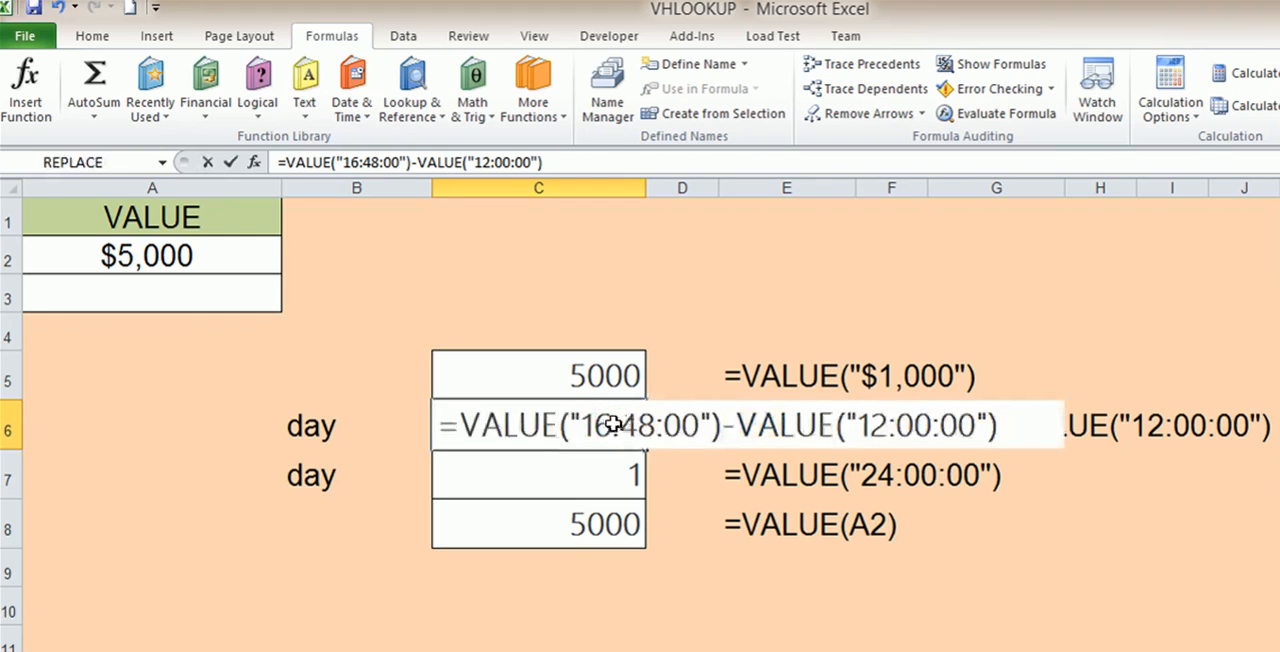
key("Escape")
Format cell C6 with the Time number category
right_click(598, 431)
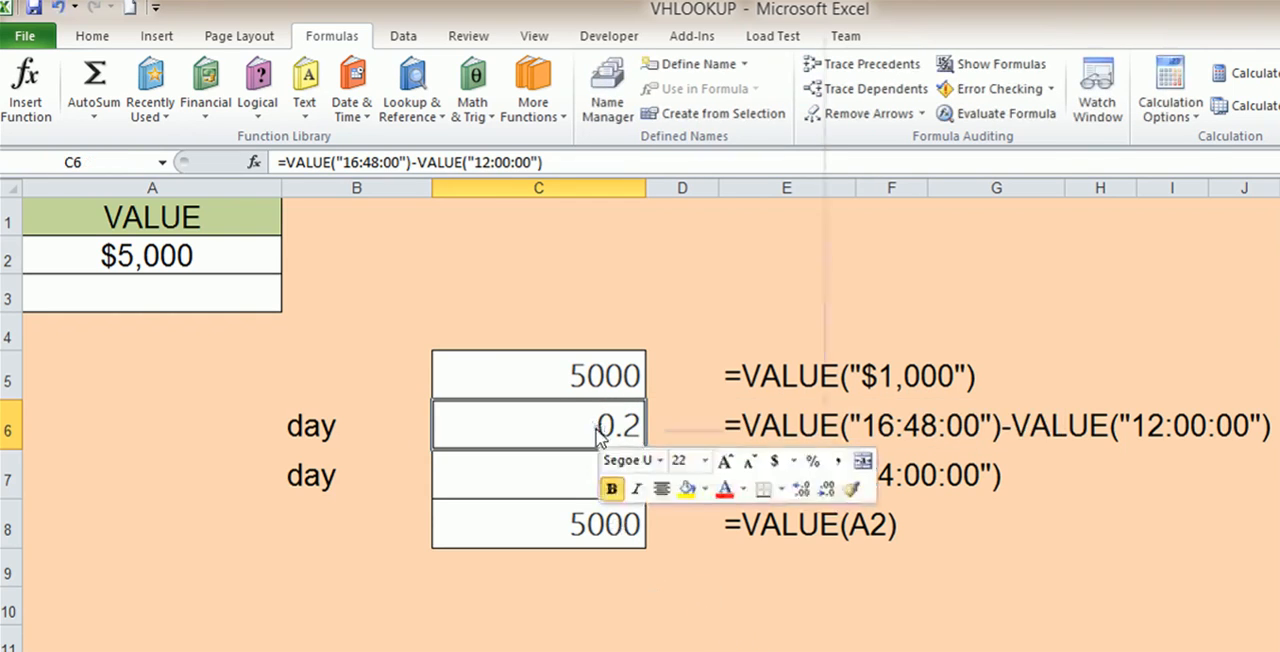
left_click(660, 339)
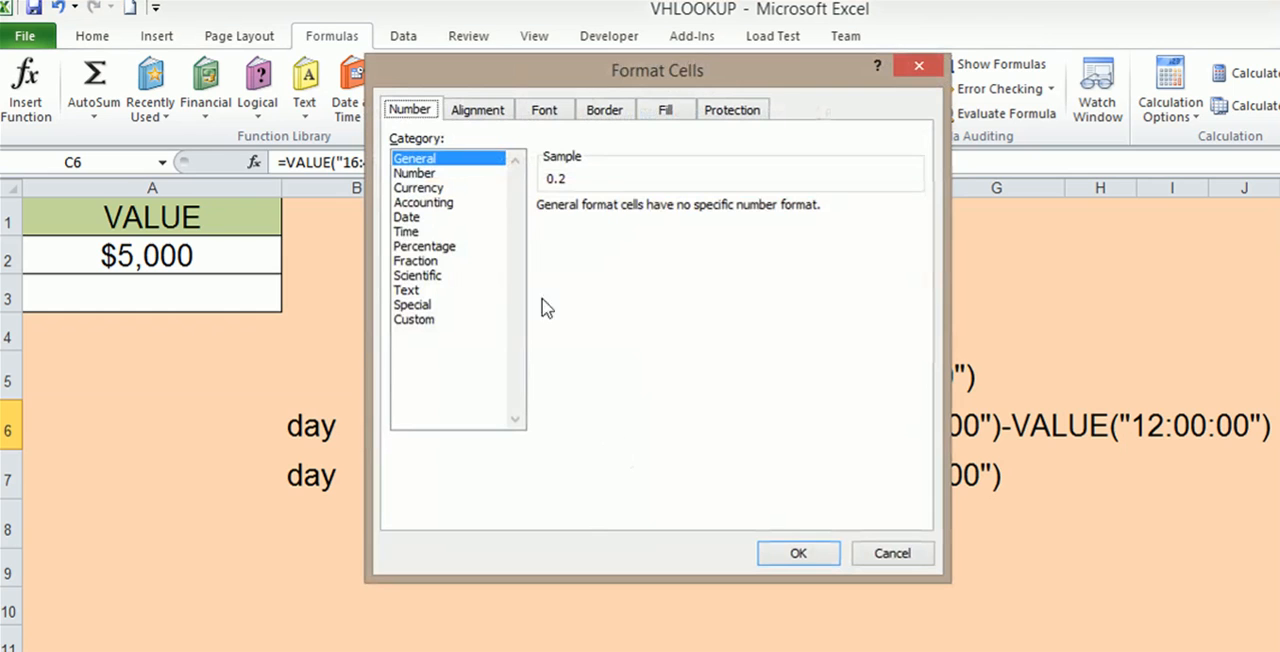
left_click(405, 232)
left_click(786, 552)
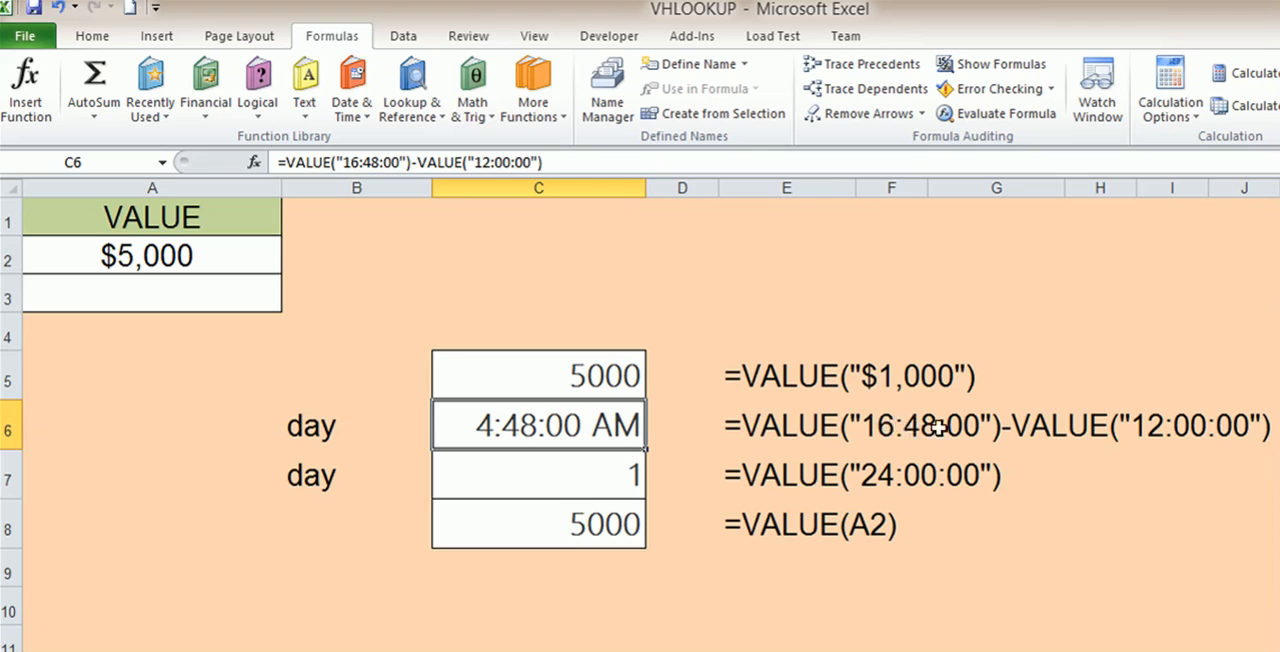
Set the number format of cell C6 back to General
right_click(575, 425)
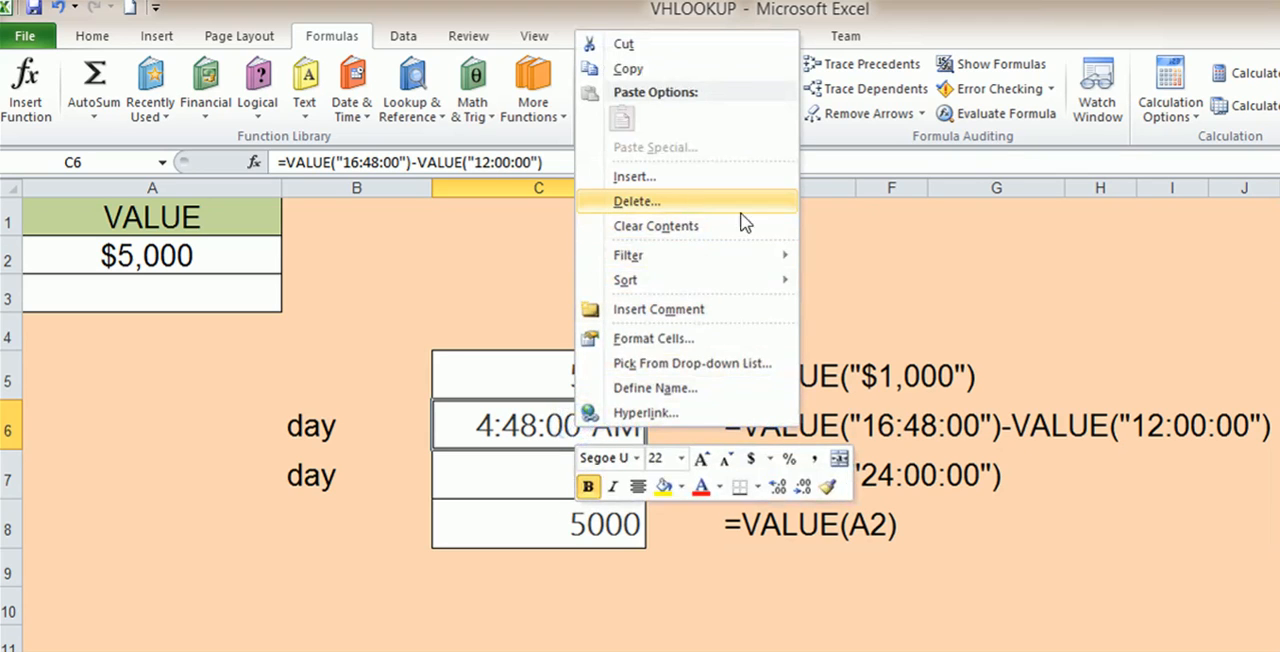
left_click(690, 341)
left_click(450, 162)
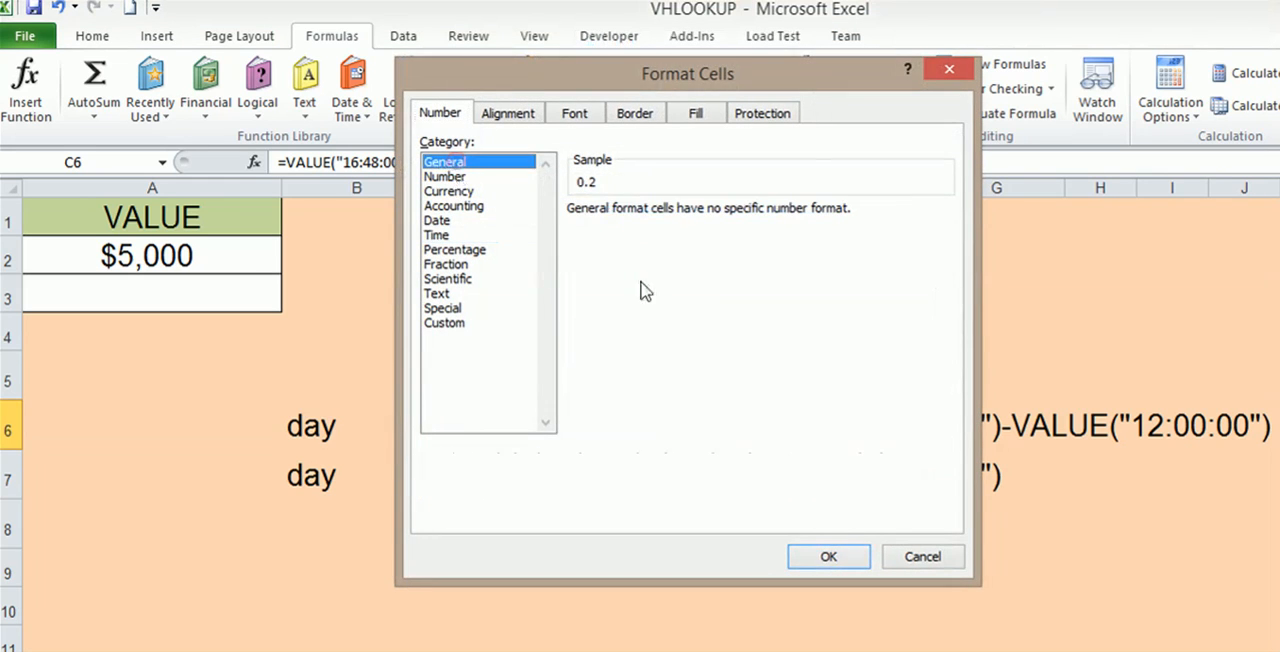
left_click(826, 555)
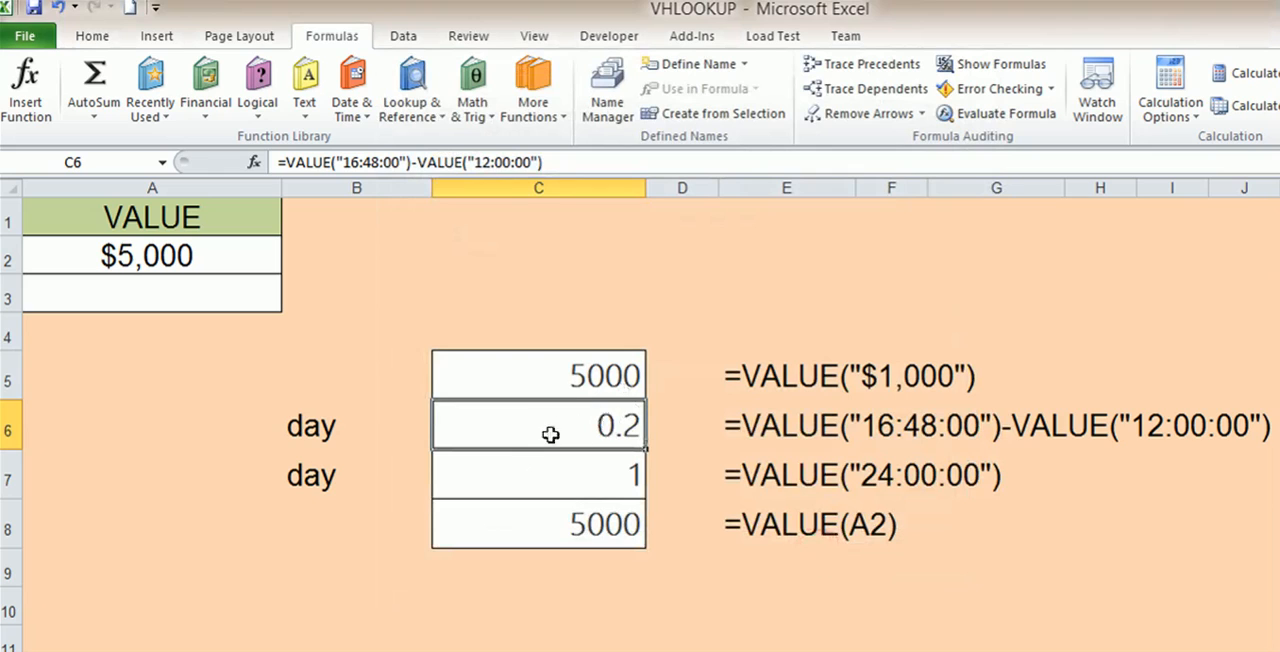
left_click(323, 427)
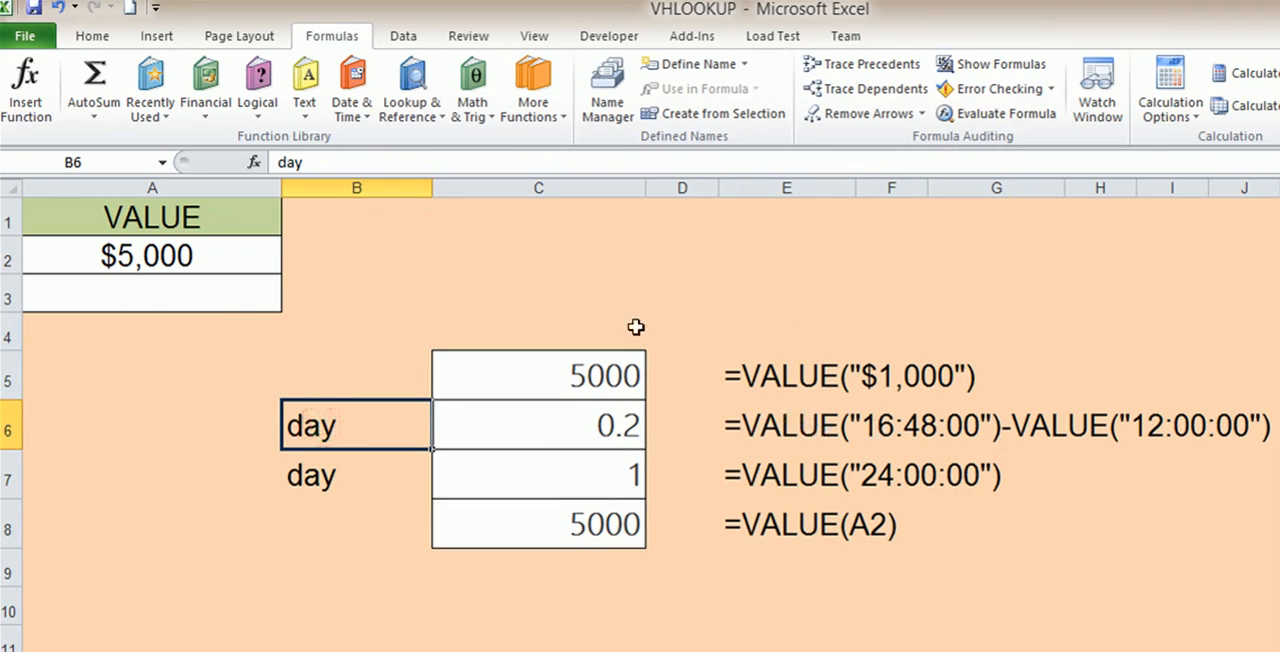
left_click(465, 293)
type("4")
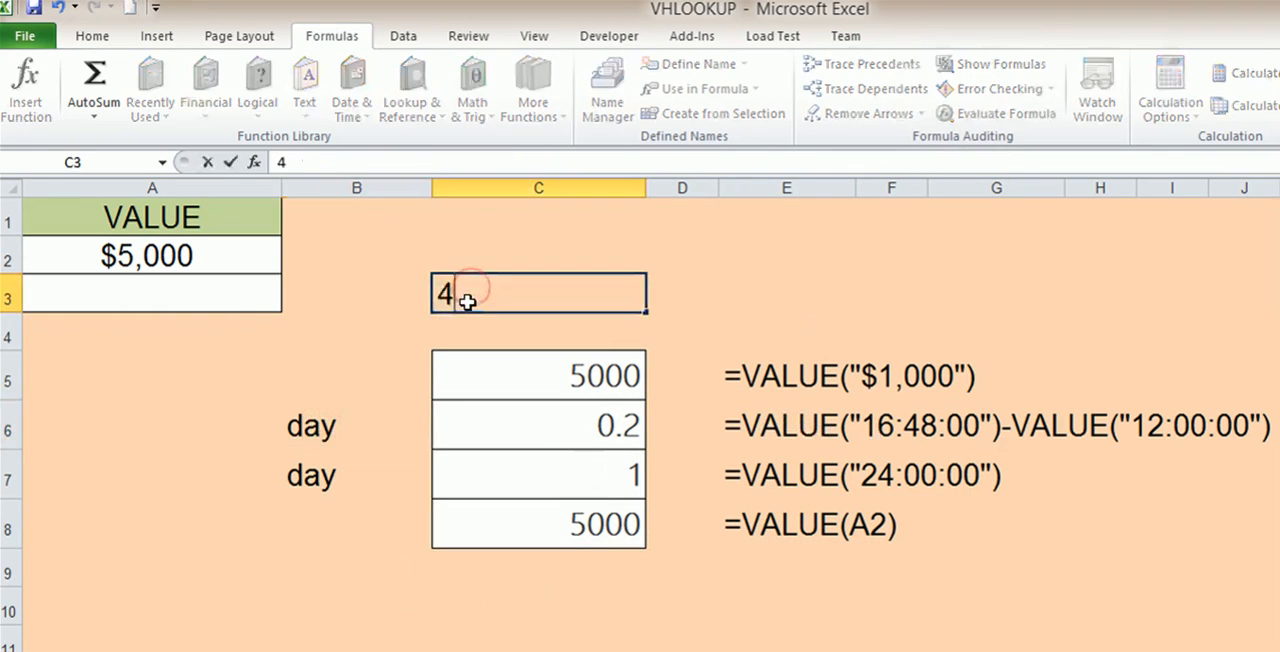
type(".48")
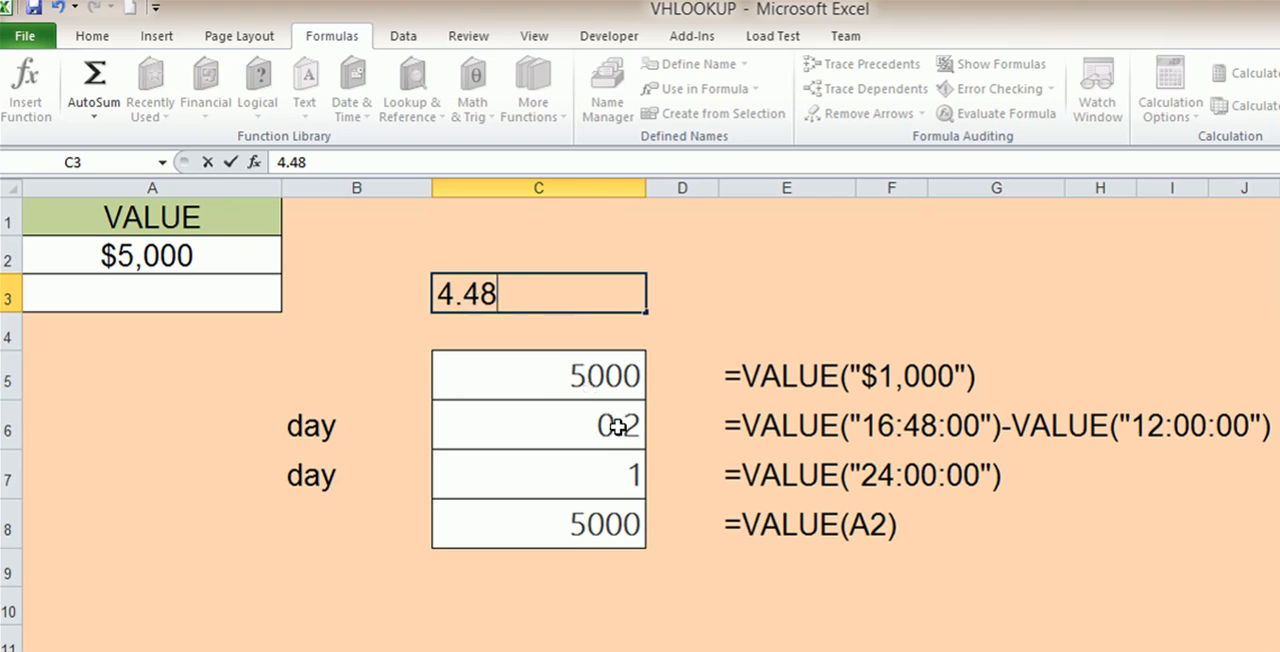
key("Escape")
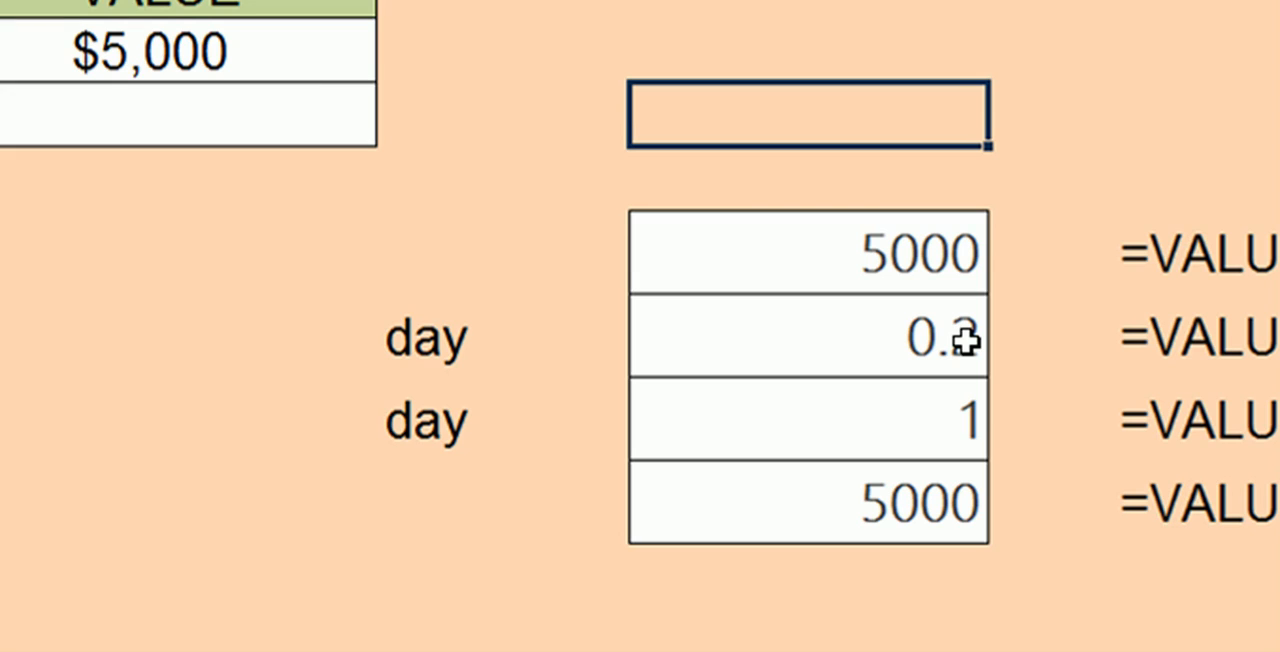
left_click(965, 341)
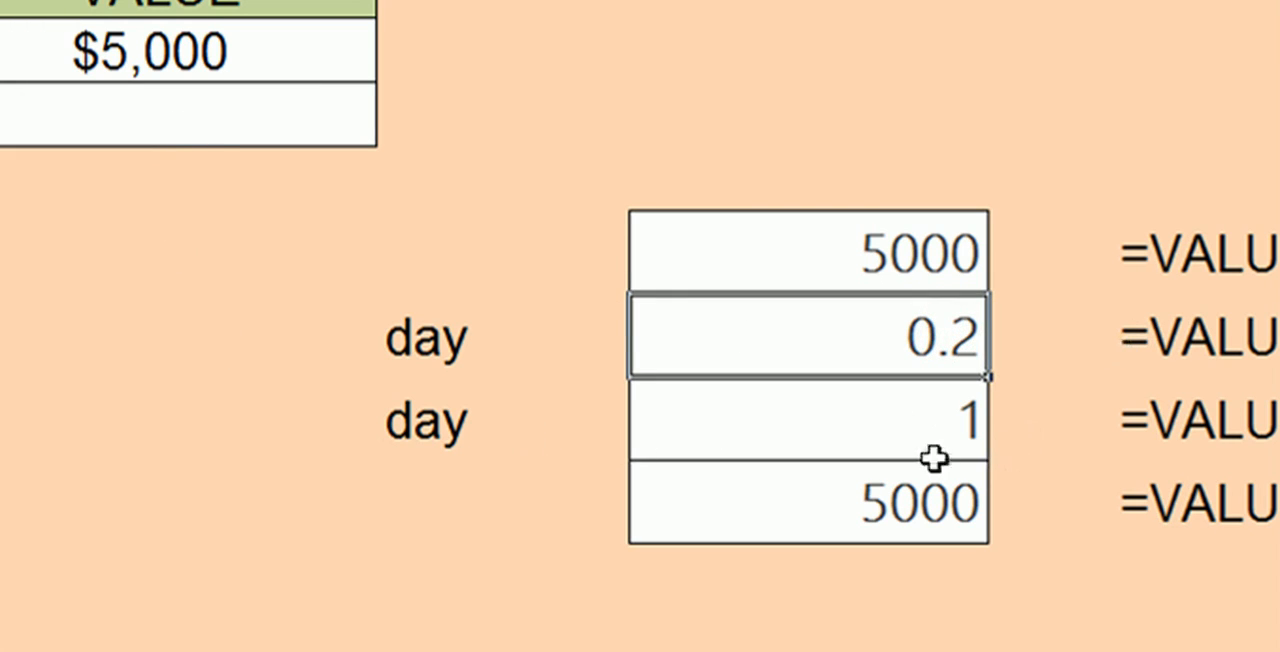
Replace the contents of cell C7 with a VALUE formula that converts the time text 24:00:00
left_click(931, 426)
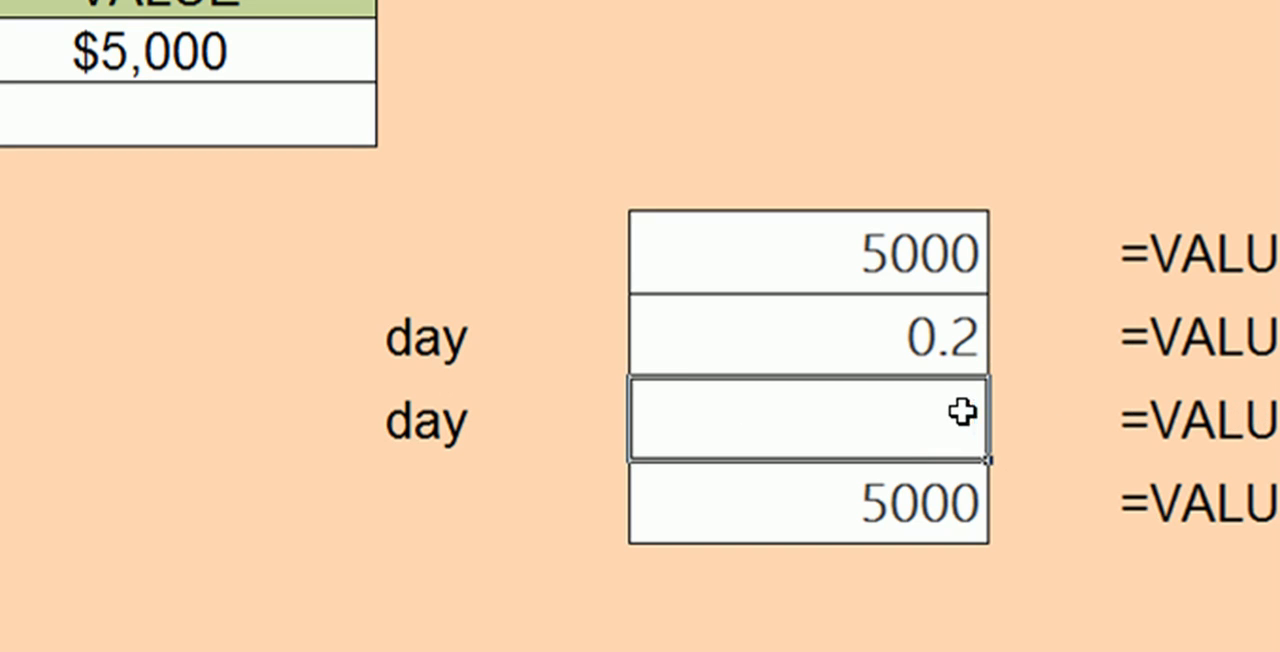
type("va")
key("BackSpace")
key("BackSpace")
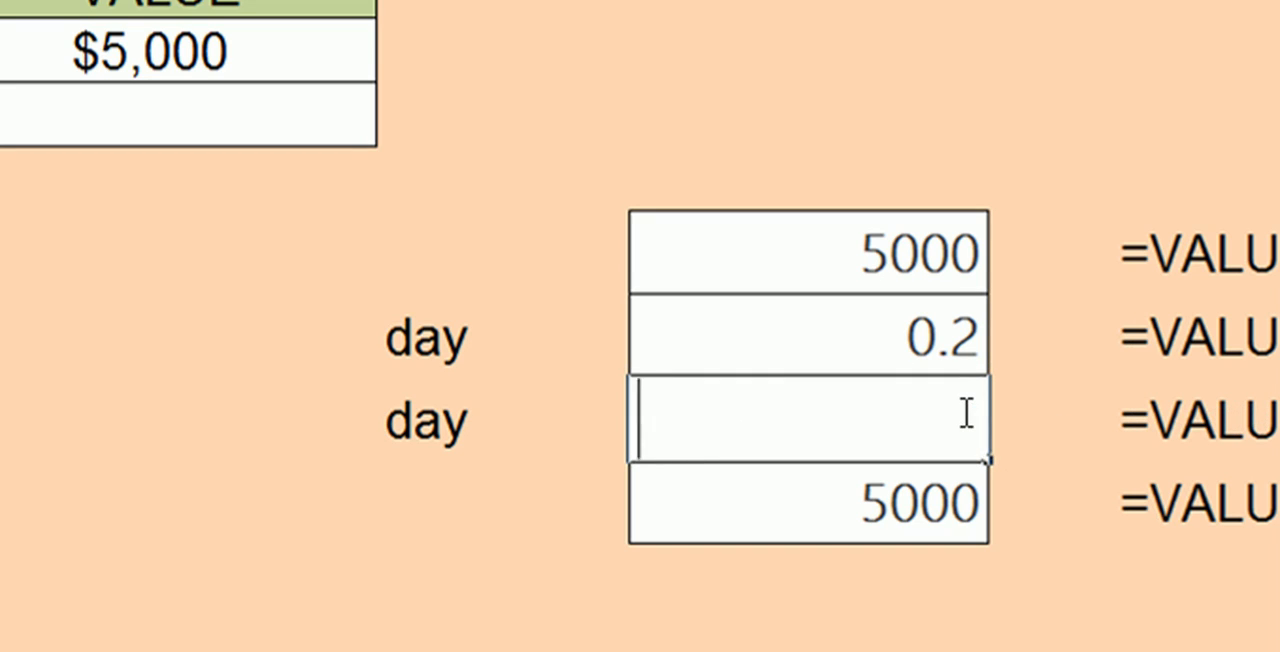
type("=va")
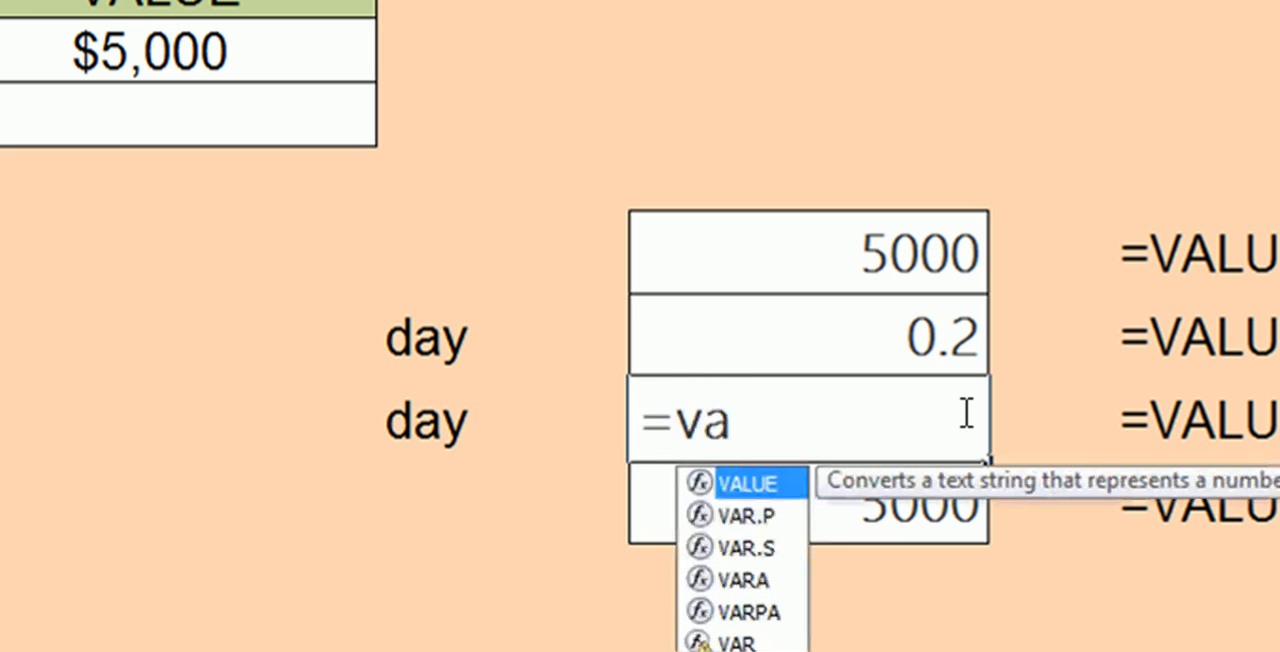
double_click(750, 486)
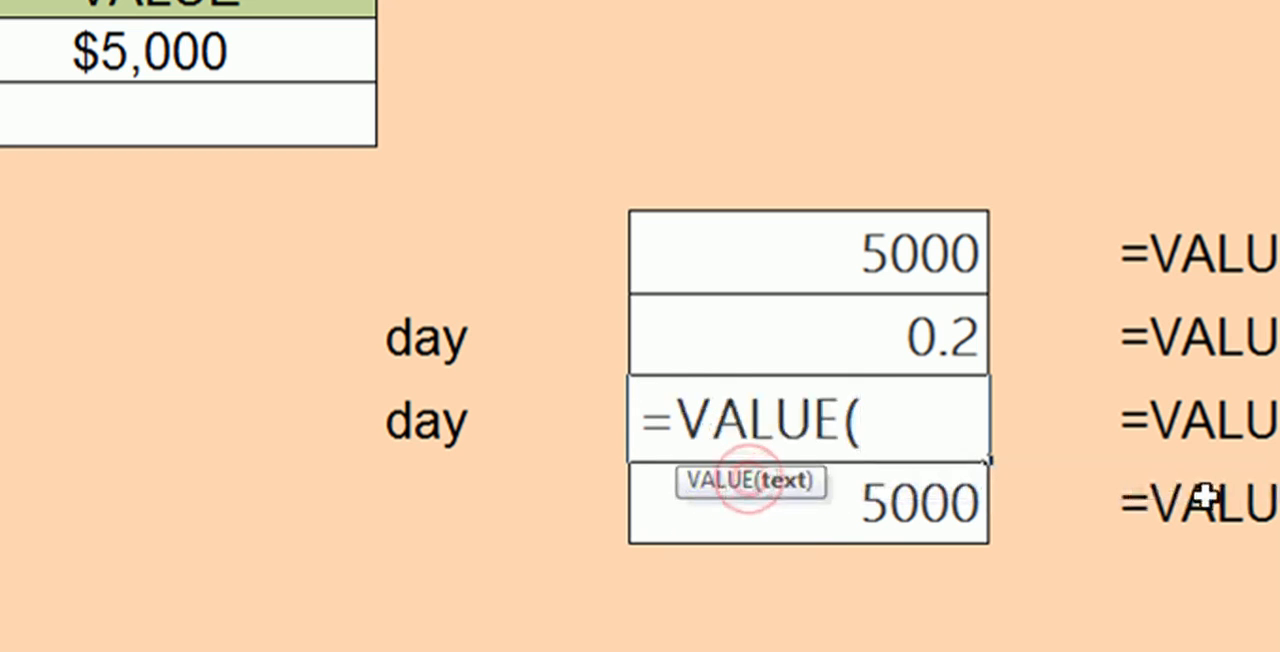
type("\"")
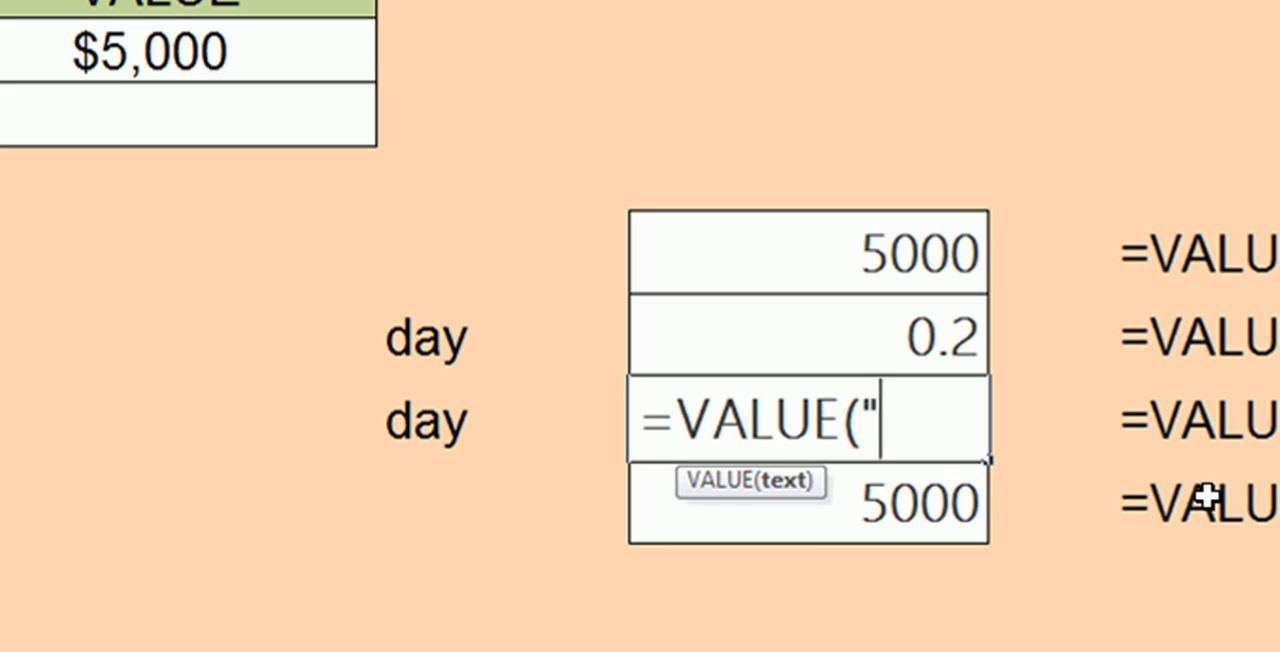
type("12")
key("BackSpace")
key("BackSpace")
type("24:")
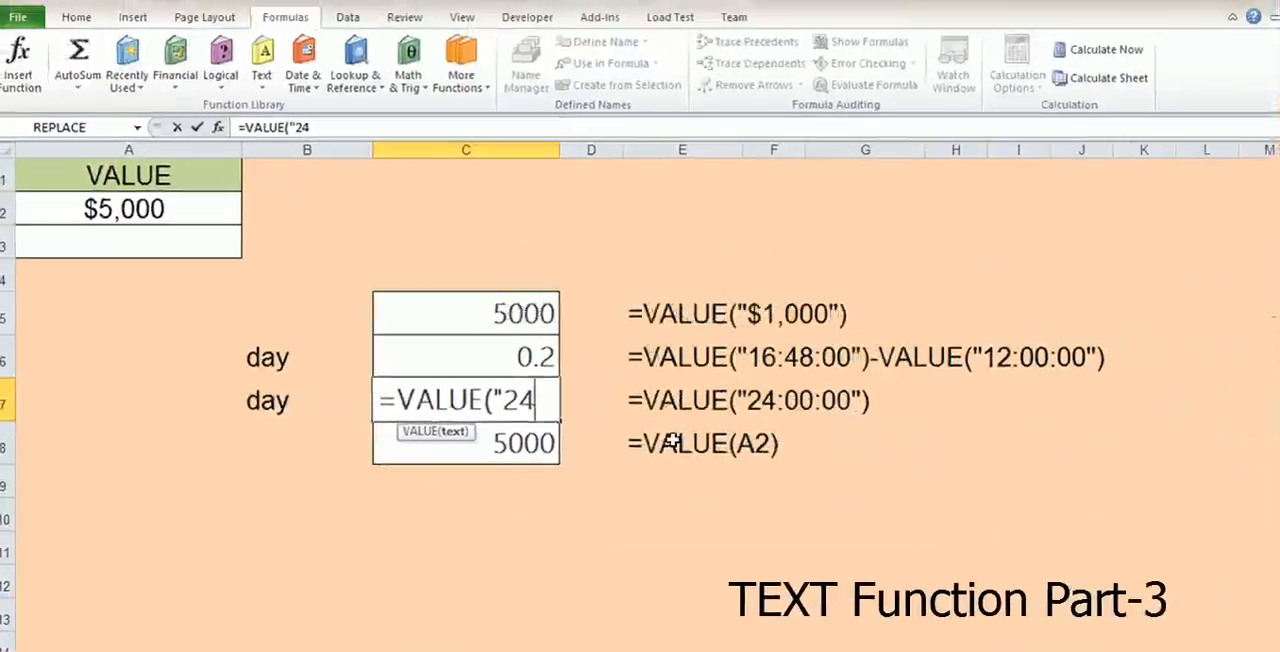
type("00:00")
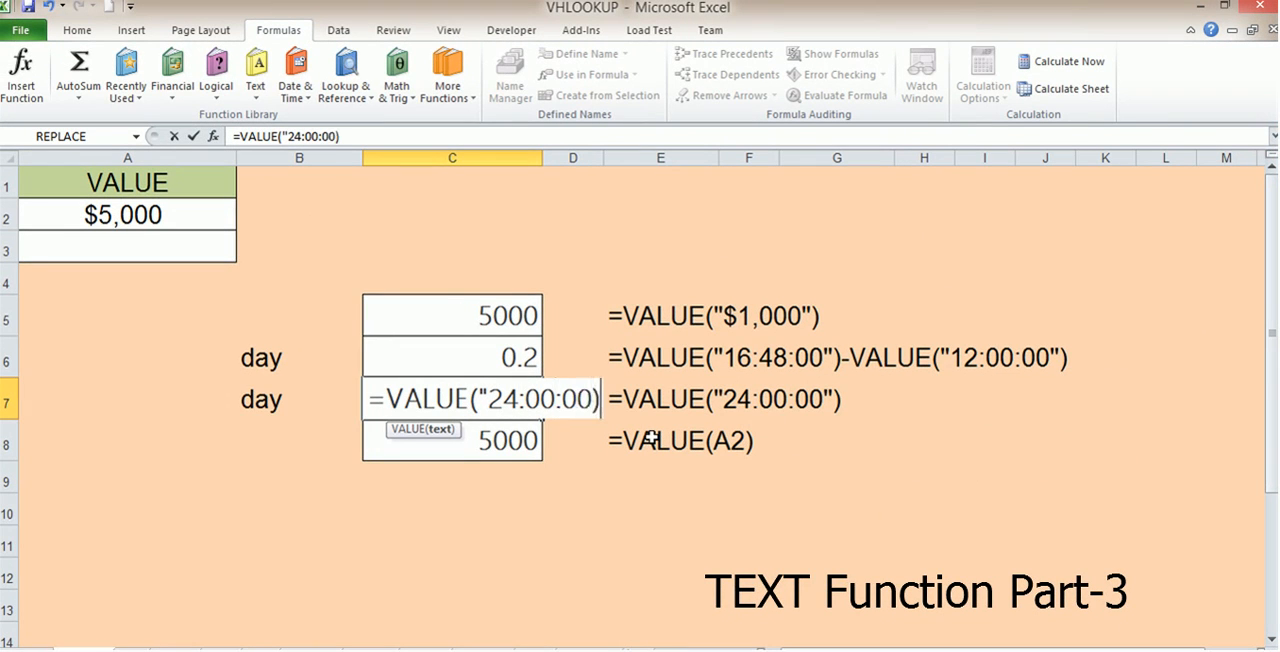
type(")")
key("Return")
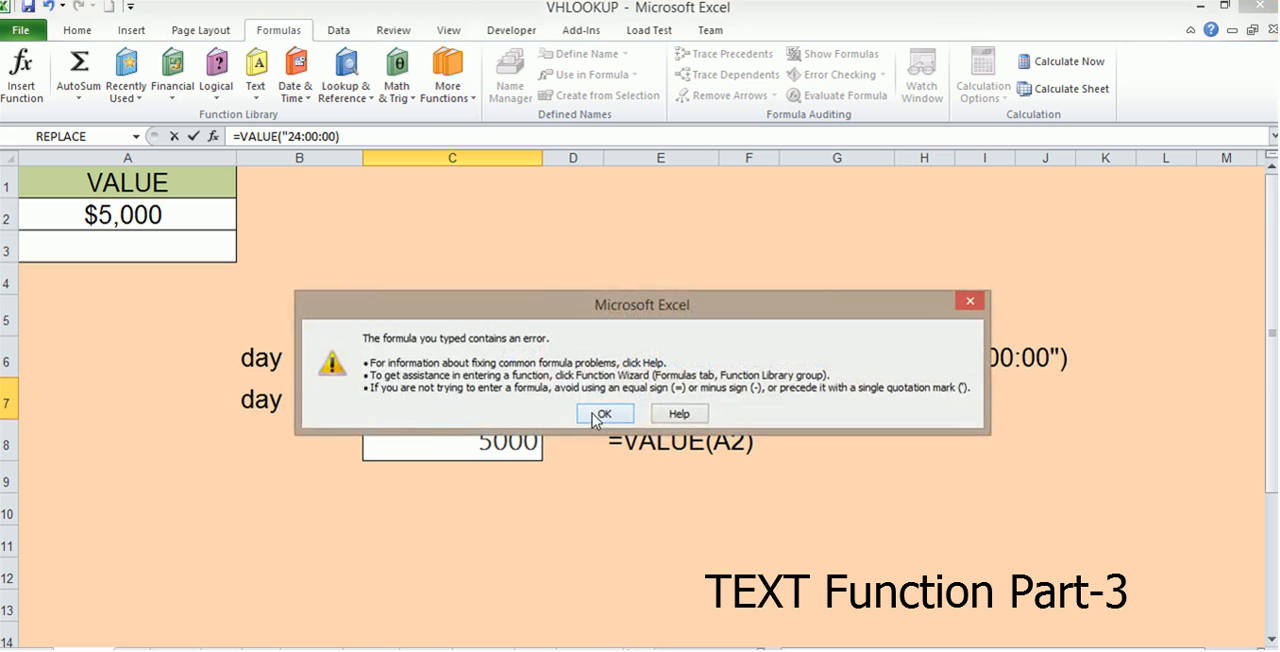
Add the missing closing quotation mark so that cell C7 contains =VALUE("24:00:00")
left_click(600, 414)
type("\"")
key("Return")
Change the time text in cell C7's VALUE formula to 12:00:00
left_click(490, 395)
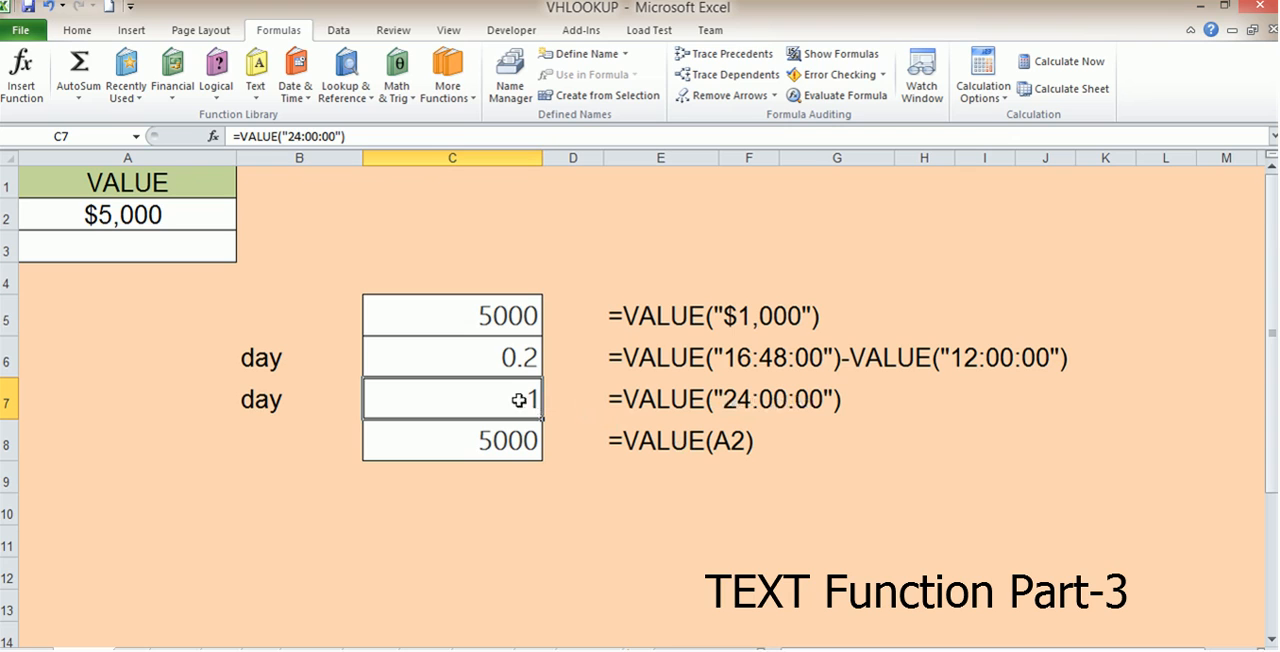
left_click(288, 136)
key("BackSpace")
key("BackSpace")
type("12")
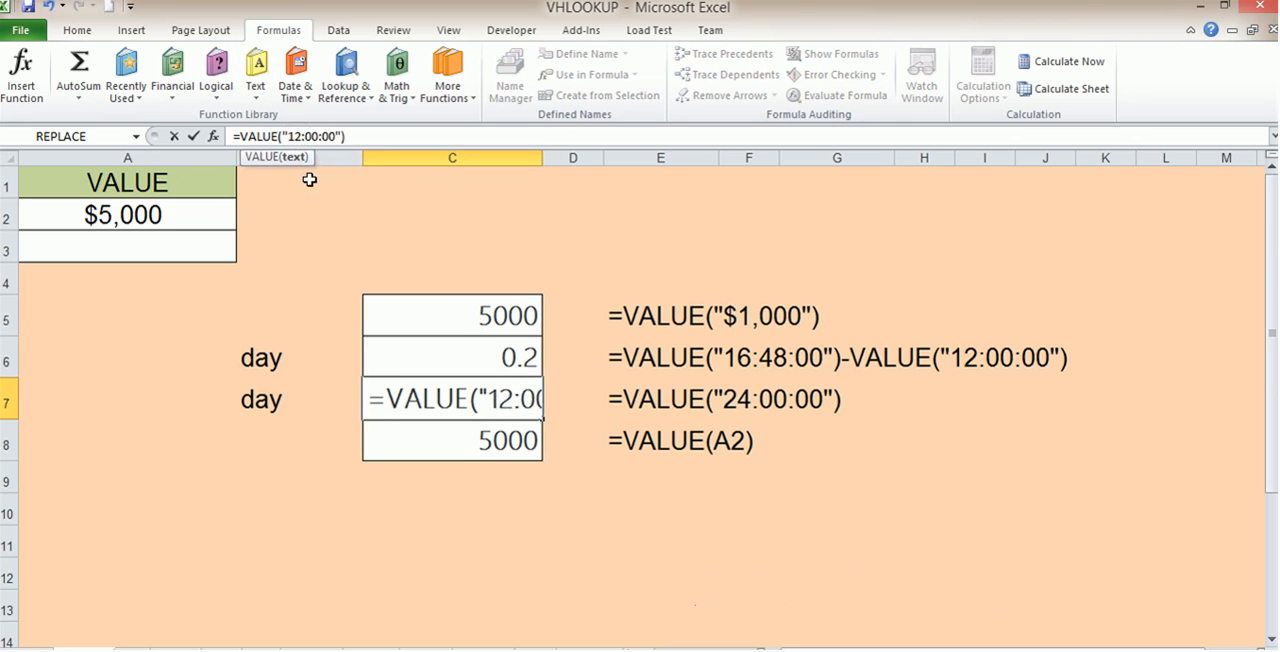
key("Return")
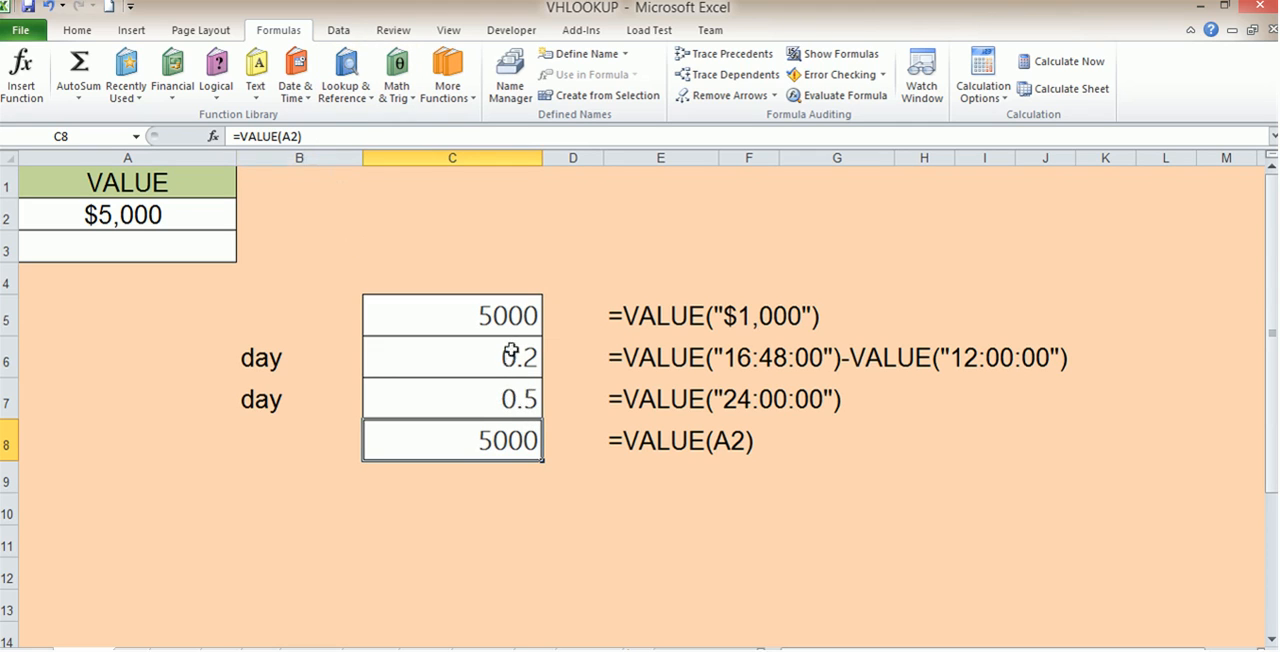
Edit the VALUE formula in cell C7 so that it converts the time text 48:00:00
double_click(517, 400)
mouse_move(498, 400)
left_mouse_down()
mouse_move(512, 400)
mouse_move(490, 402)
left_mouse_up()
type("48:00:00\")")
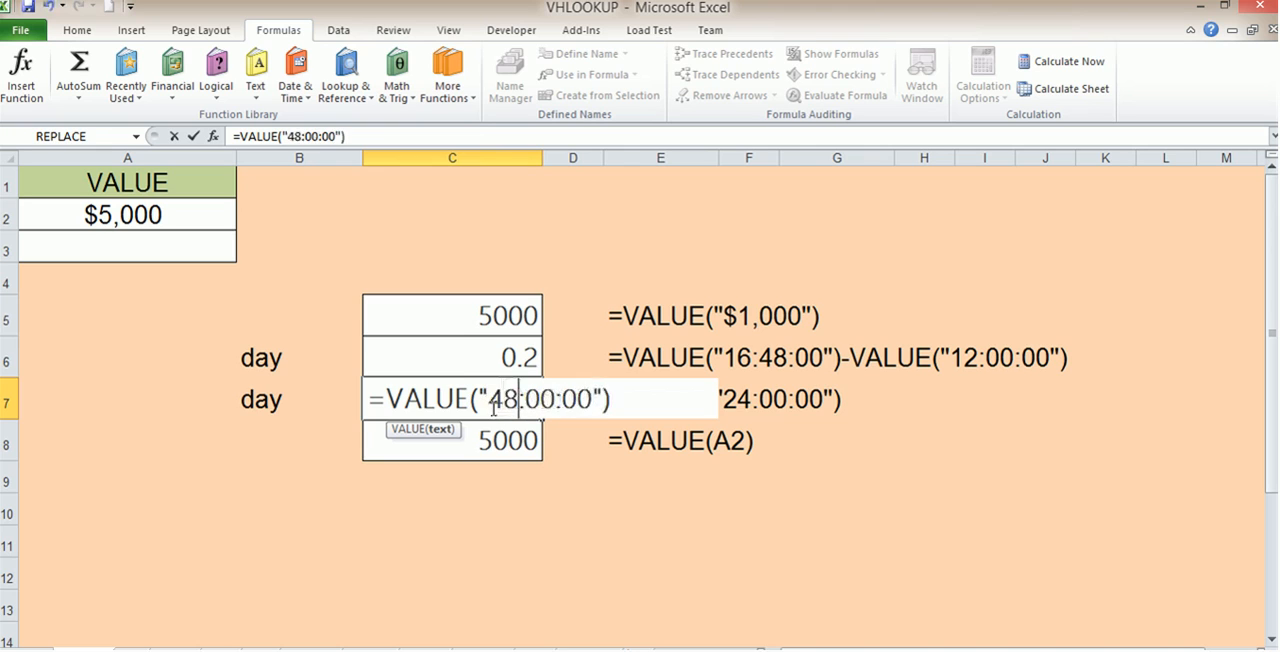
key("Return")
left_click(504, 394)
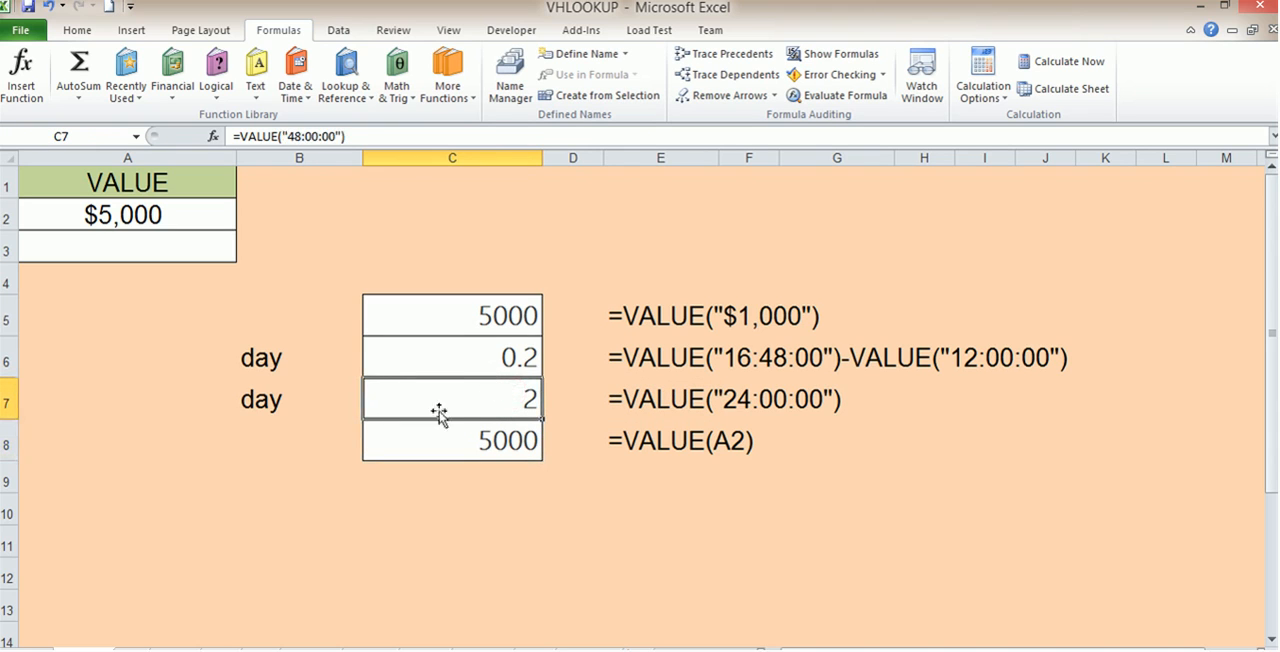
left_click(261, 410)
left_click(480, 394)
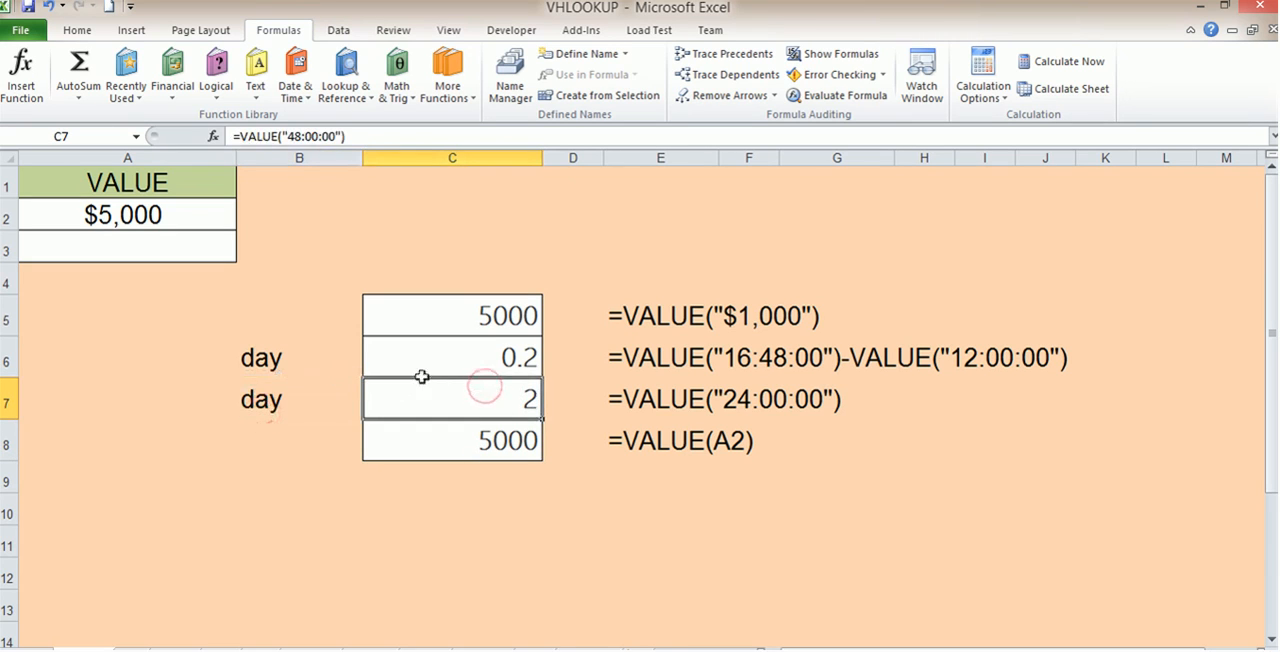
Switch to the worksheet that holds the LEN function example
left_click(481, 510)
left_click(492, 443)
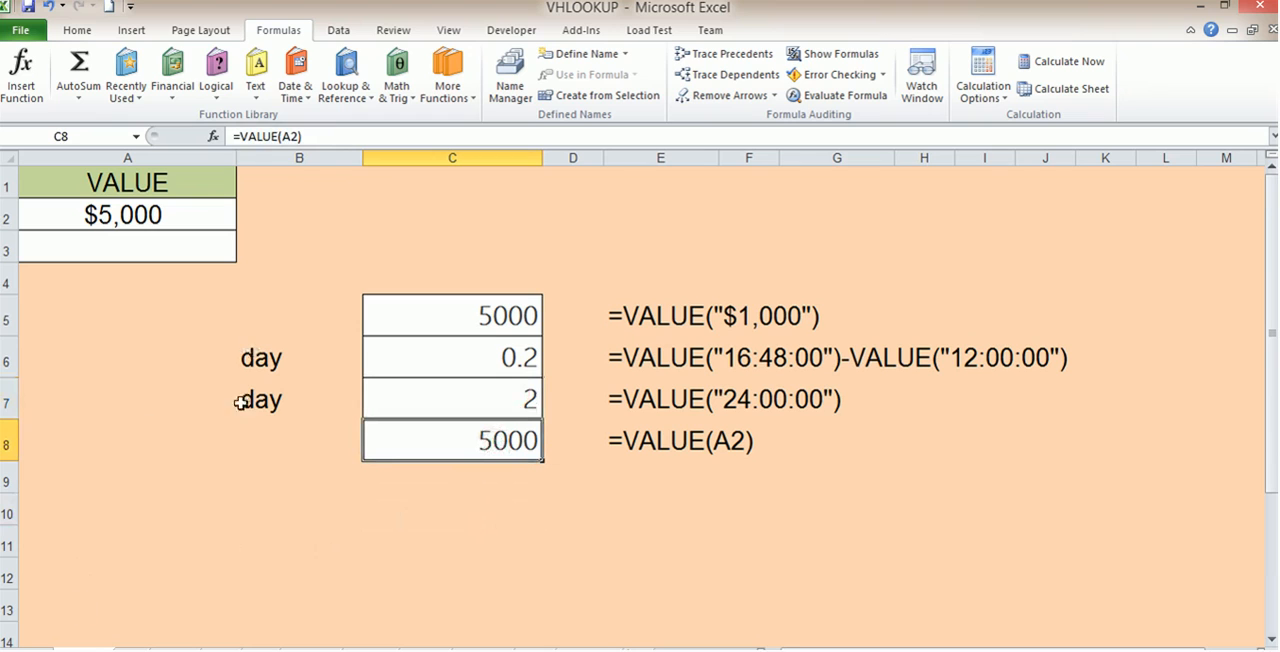
left_click(257, 88)
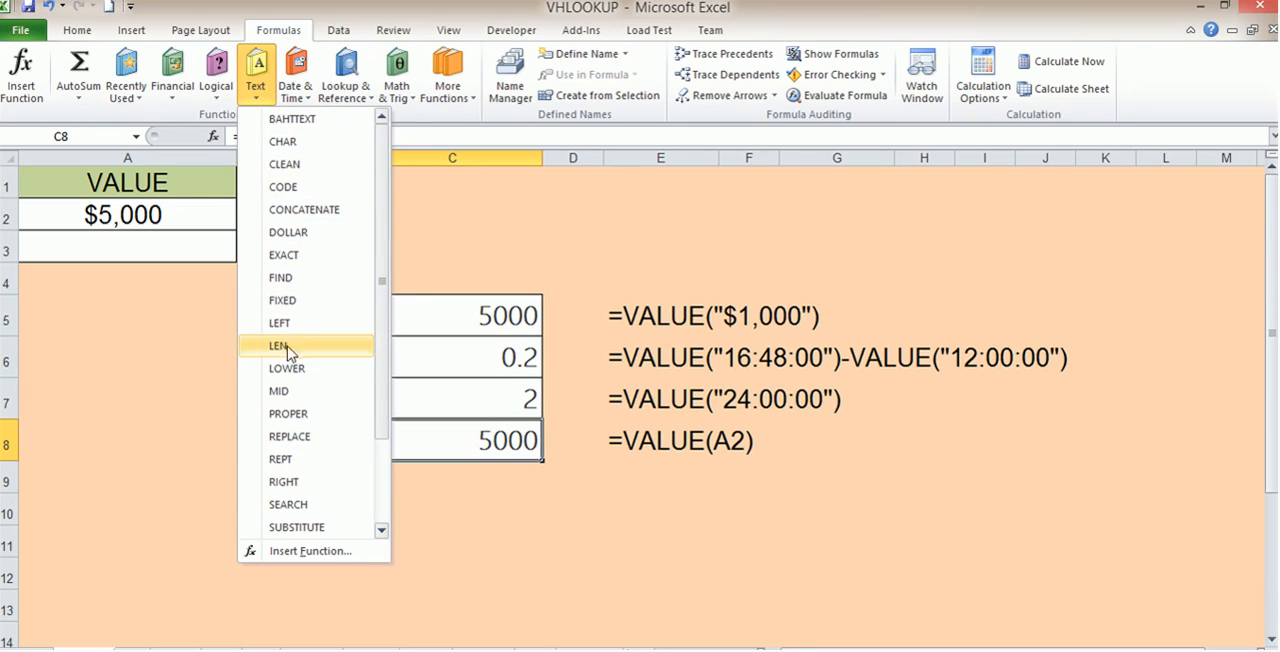
left_click(165, 404)
left_click(143, 645)
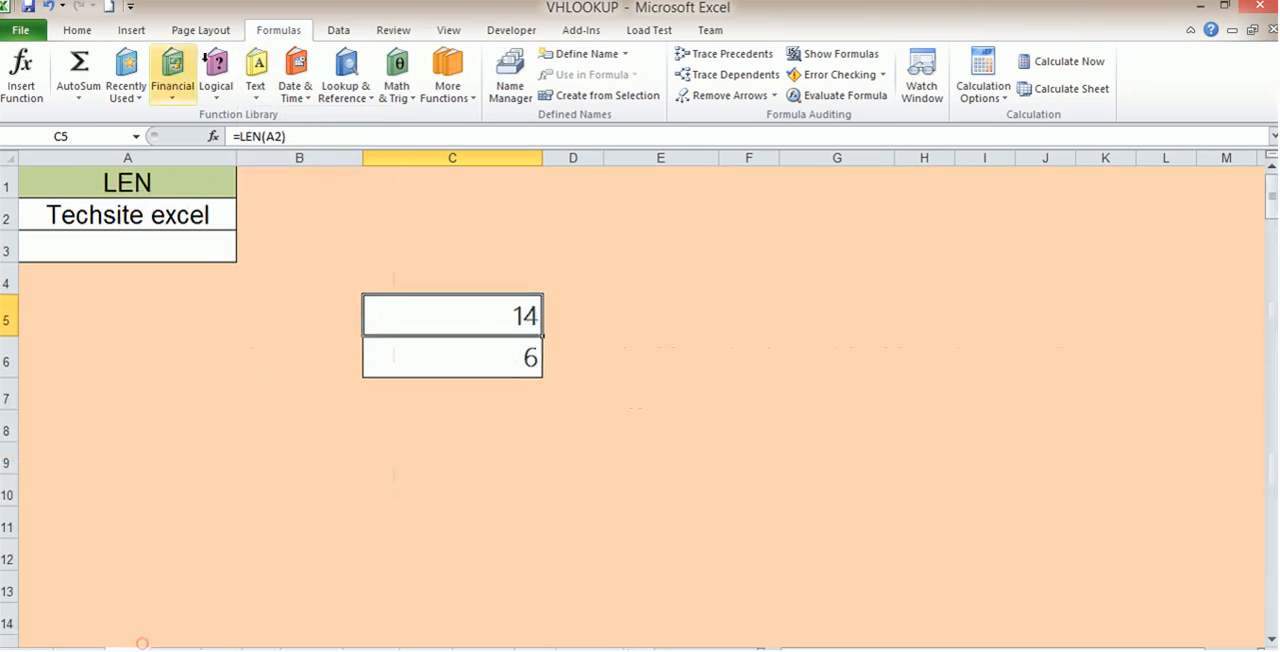
Replace the contents of cell C5 with the formula =LEN(A2) to count the characters in A2
left_click(480, 318)
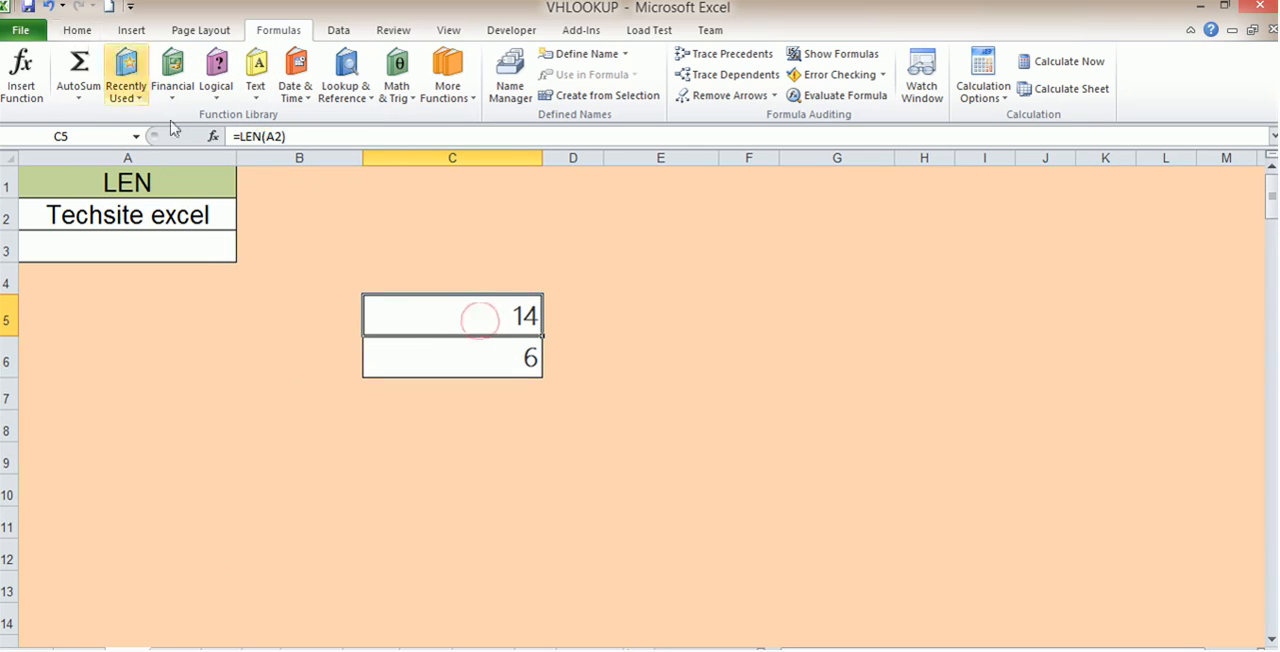
key("Delete")
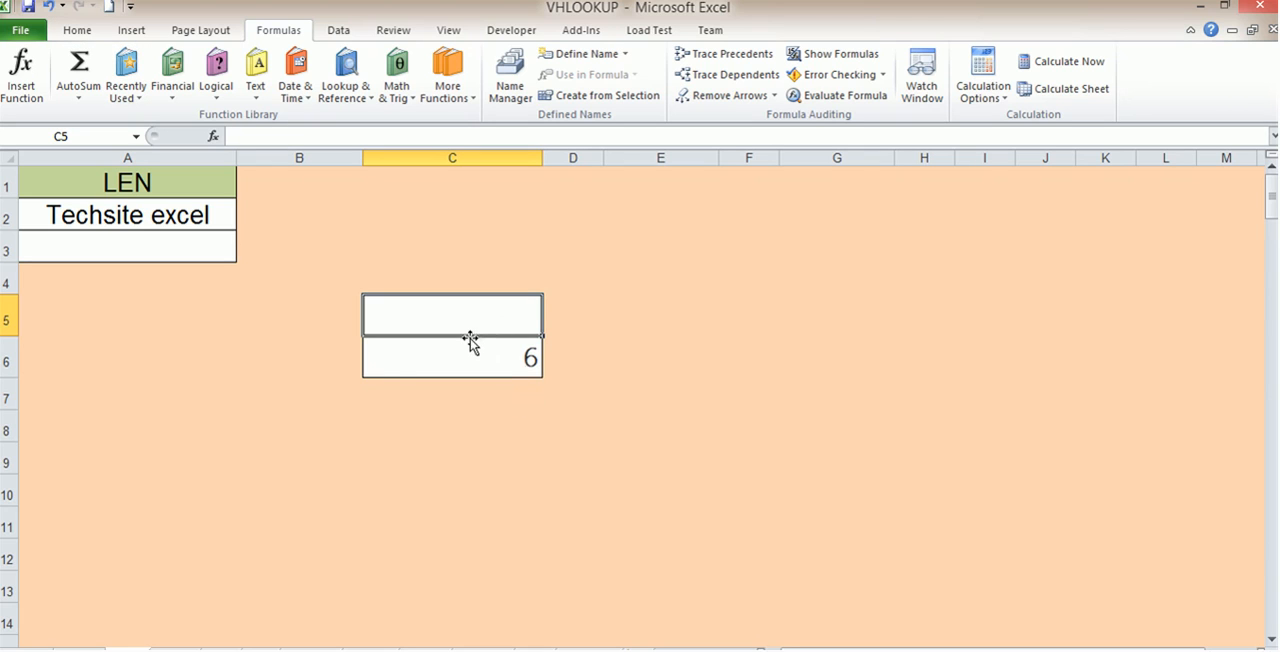
type("=len")
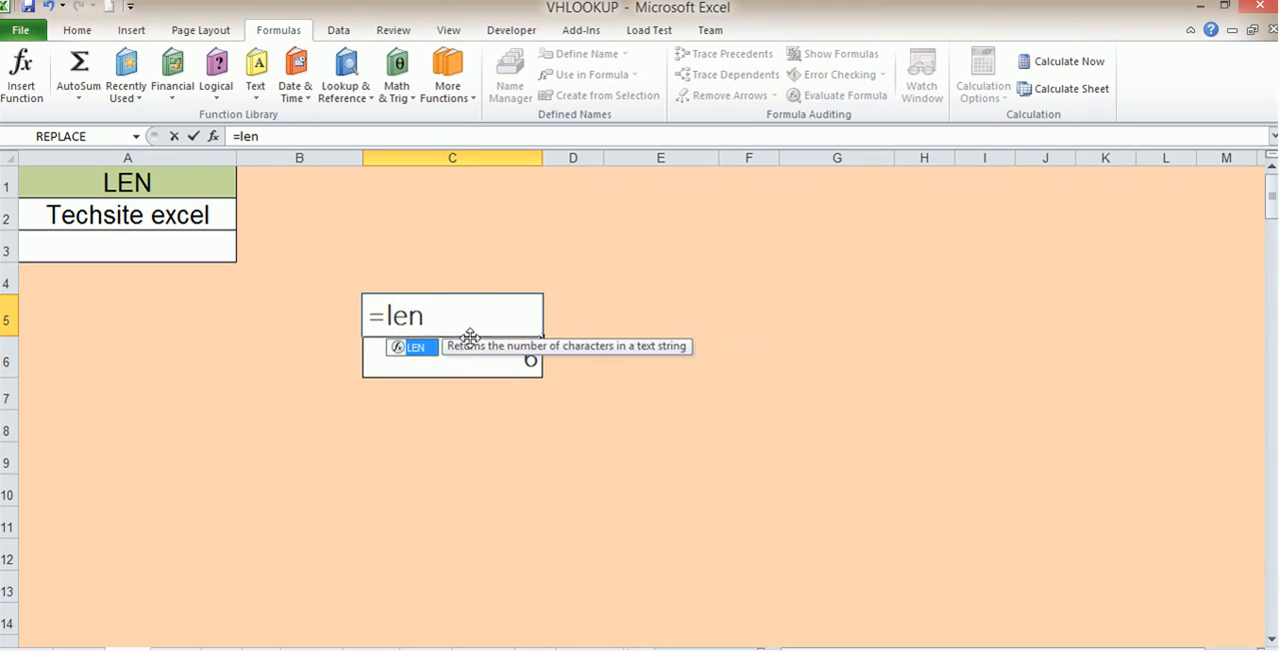
double_click(416, 348)
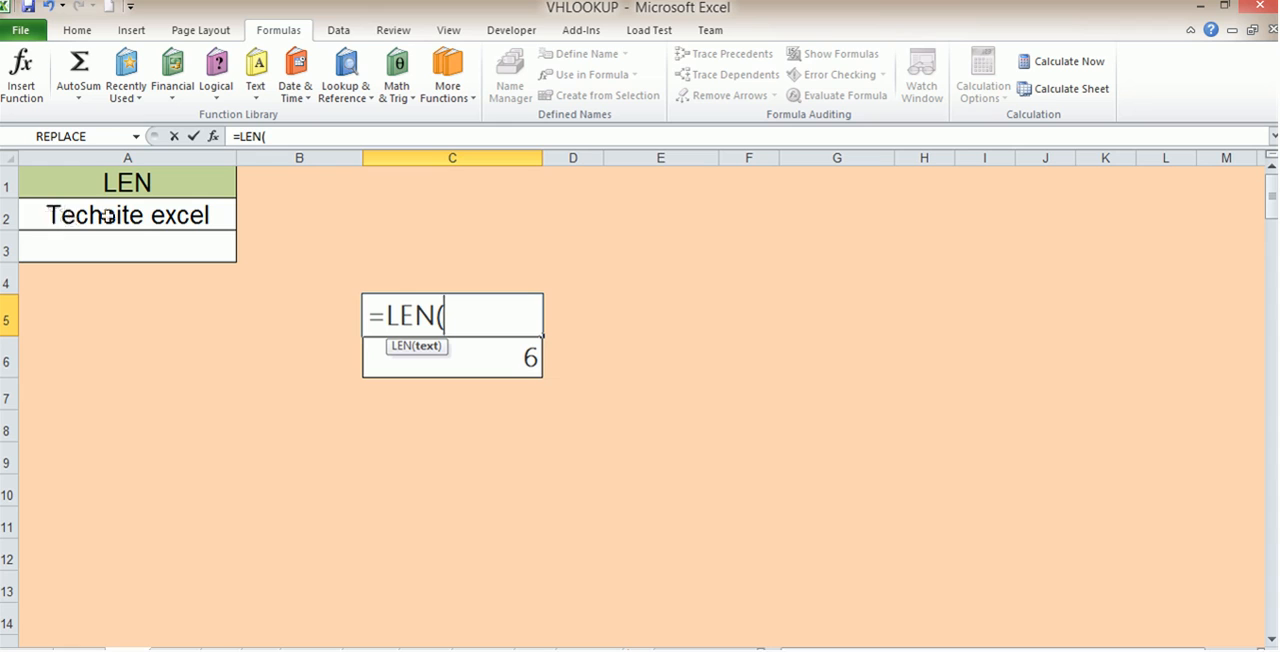
left_click(172, 215)
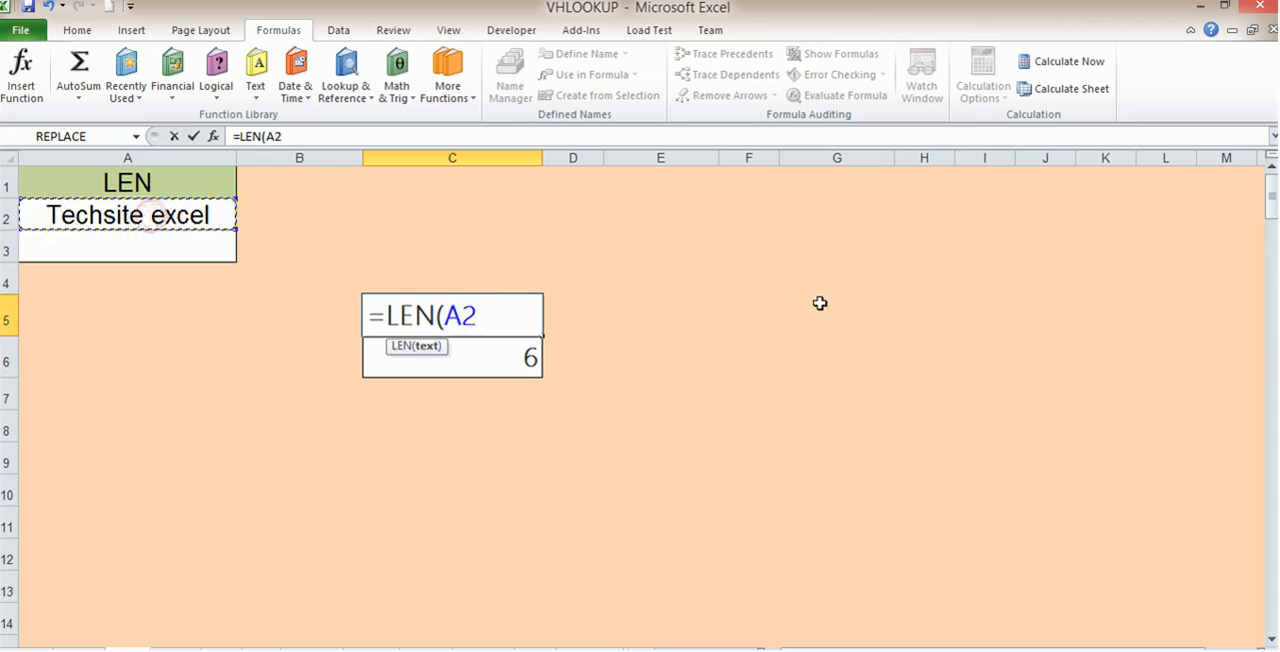
type(")")
key("Return")
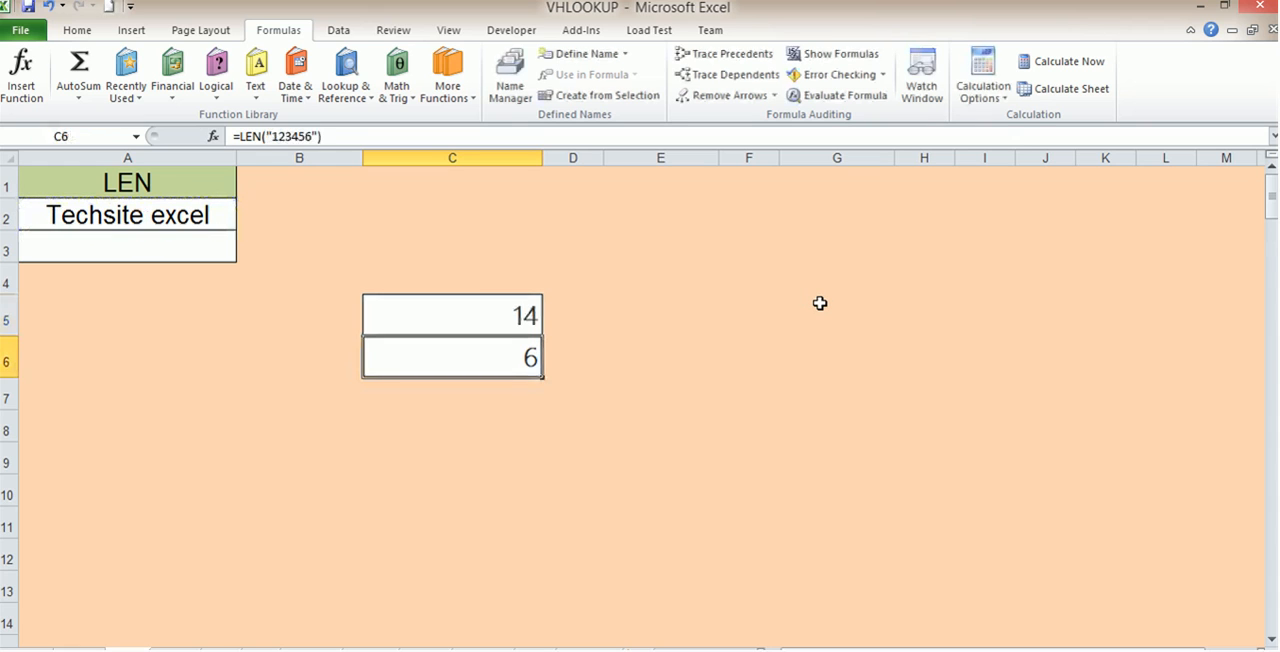
Add two extra spaces between the words Techsite and excel in cell A2
left_click(537, 322)
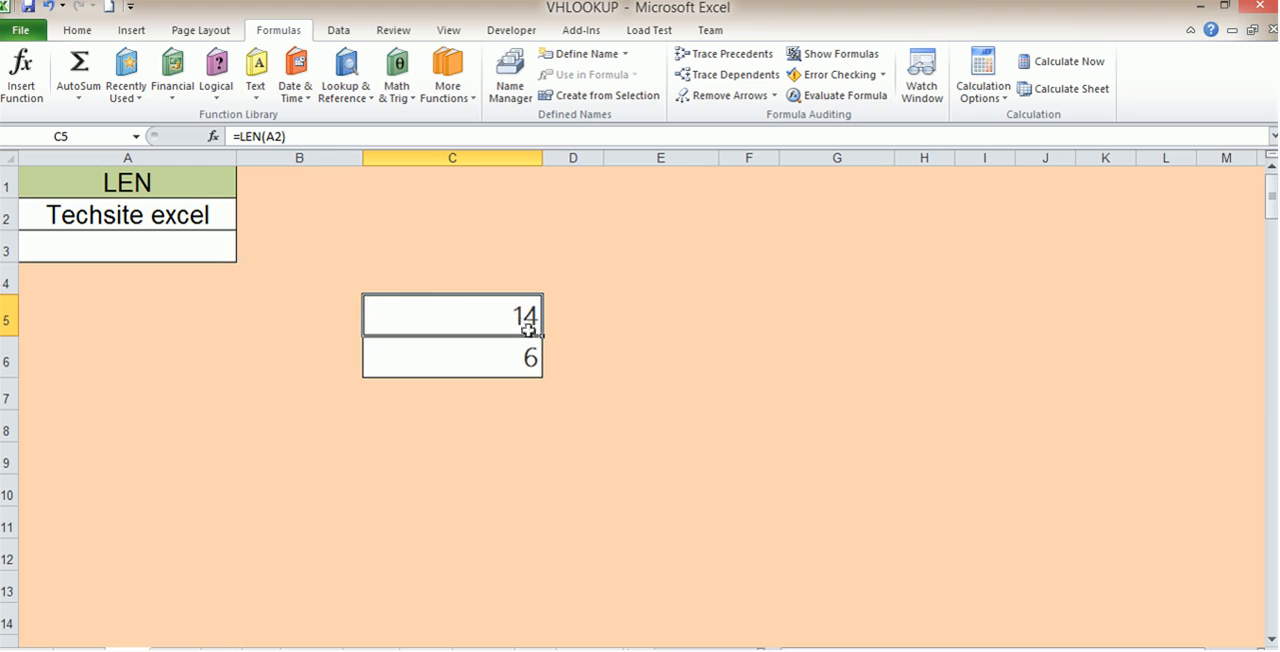
left_click(145, 215)
double_click(145, 215)
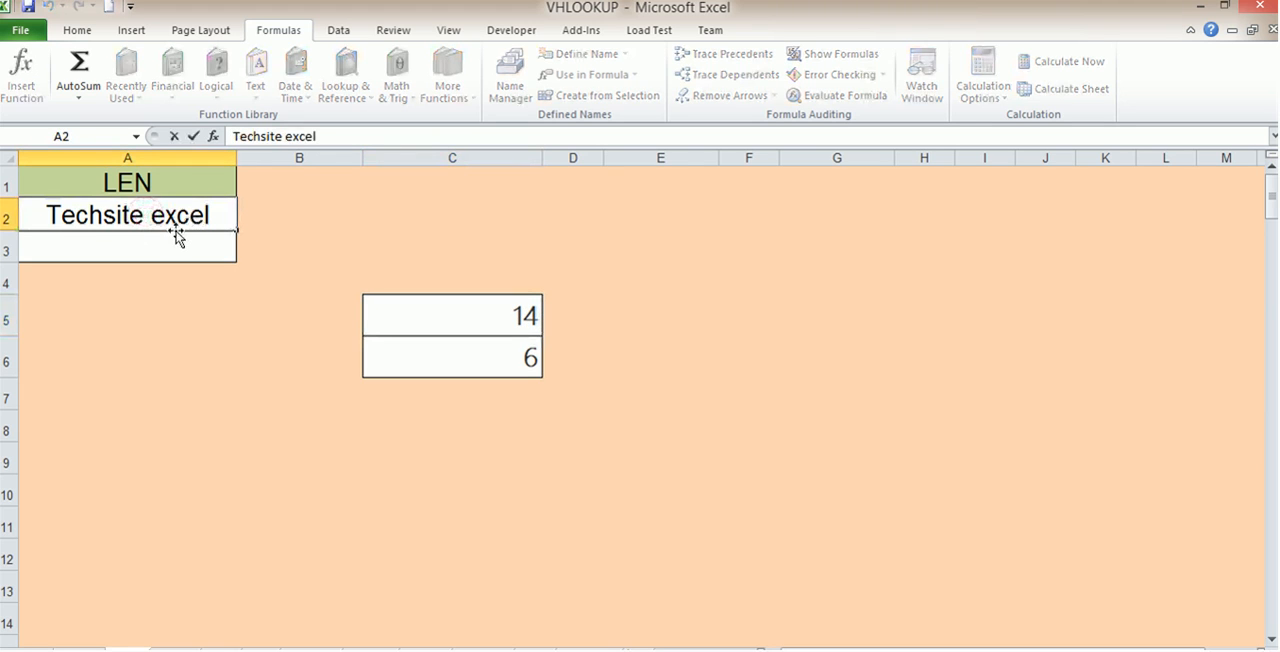
left_click(213, 346)
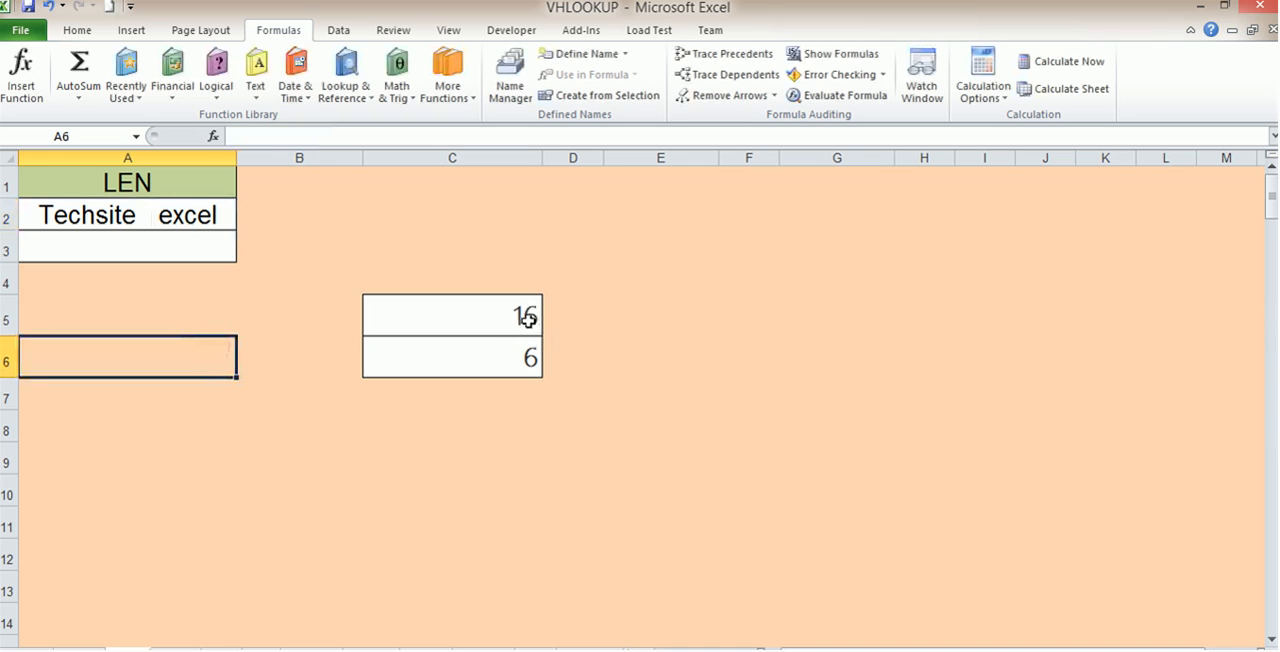
Remove all the spaces between the two words in cell A2 so that it reads Techsiteexcel
left_click(165, 214)
double_click(165, 215)
key("BackSpace")
key("BackSpace")
key("BackSpace")
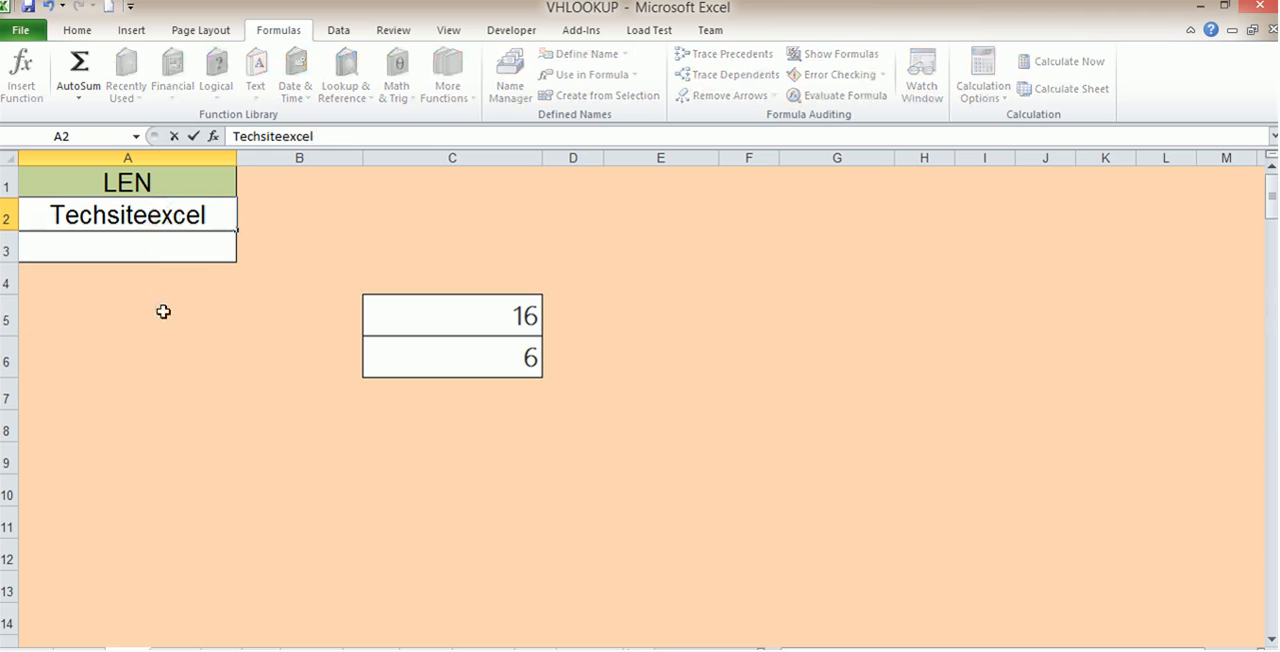
left_click(163, 310)
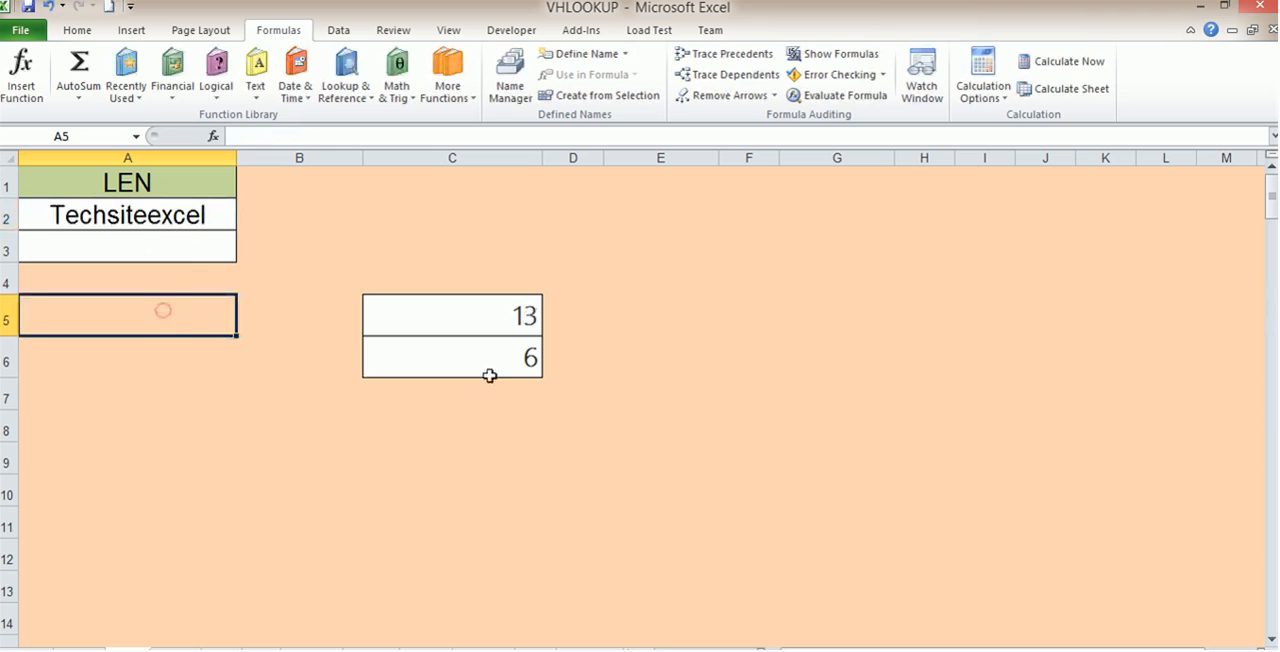
Put a single space back between the words so that cell A2 reads Techsite excel
left_click(148, 219)
double_click(148, 219)
left_click(219, 348)
Erase the existing LEN formula from cell C6
left_click(493, 339)
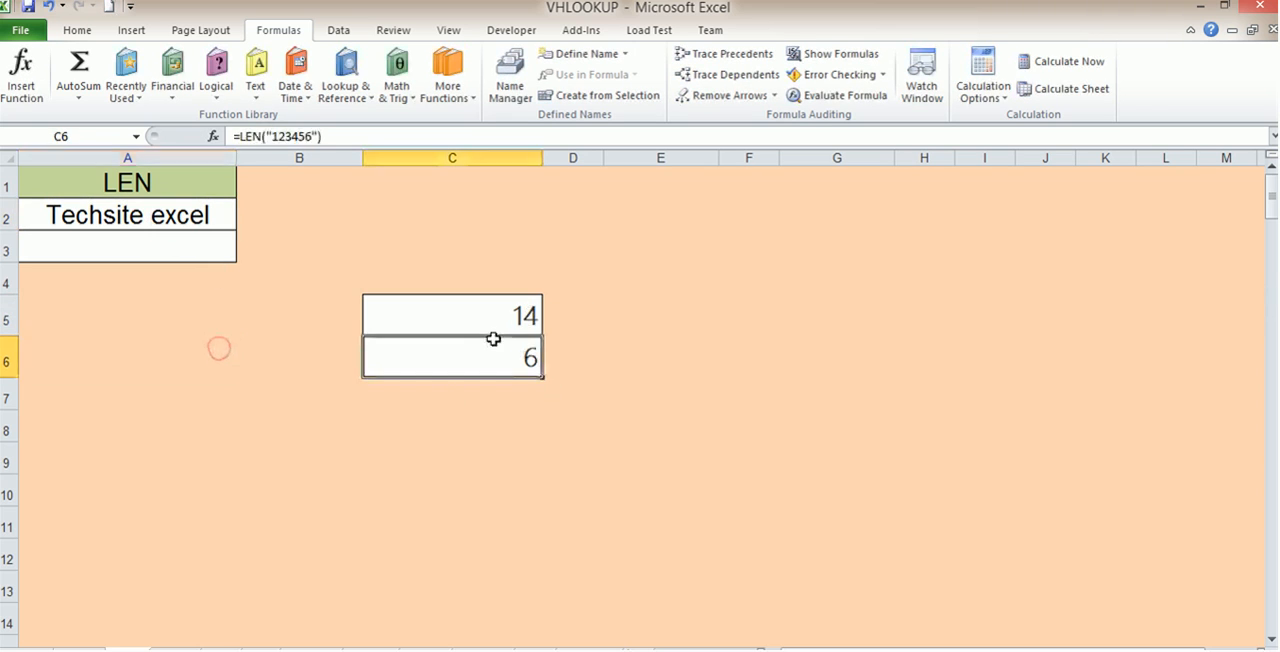
left_click(337, 135)
key("BackSpace")
key("BackSpace")
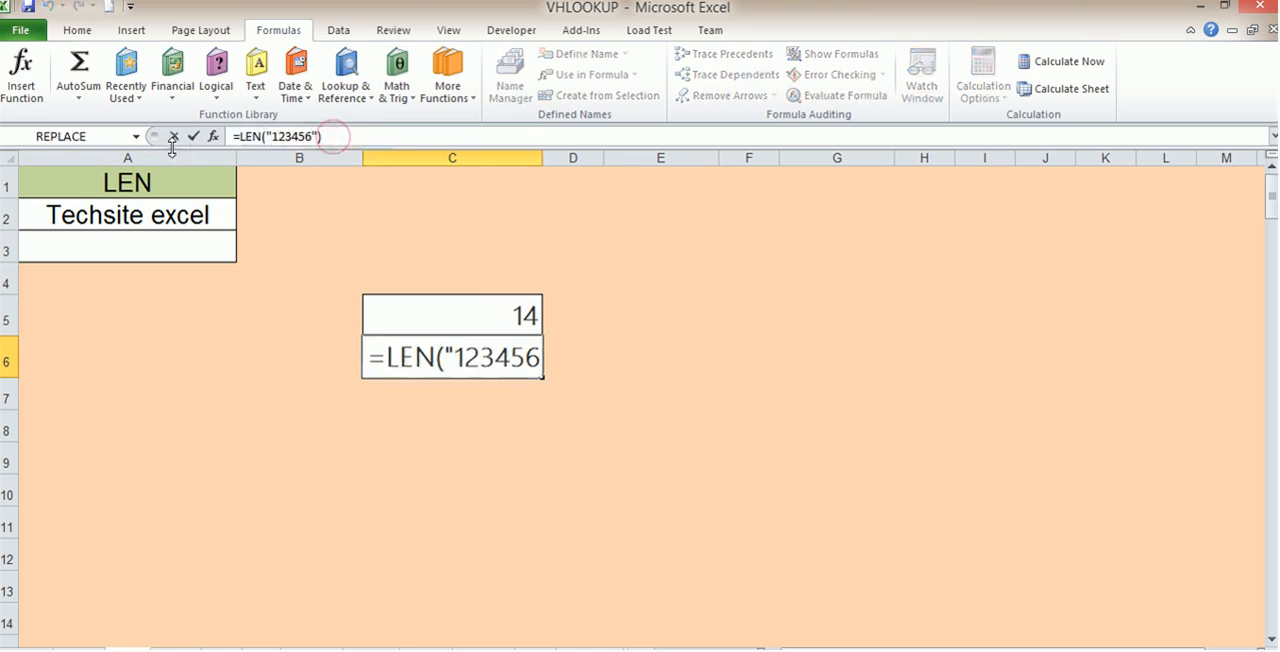
key("BackSpace")
key("BackSpace")
left_click_drag(444, 358, 510, 368)
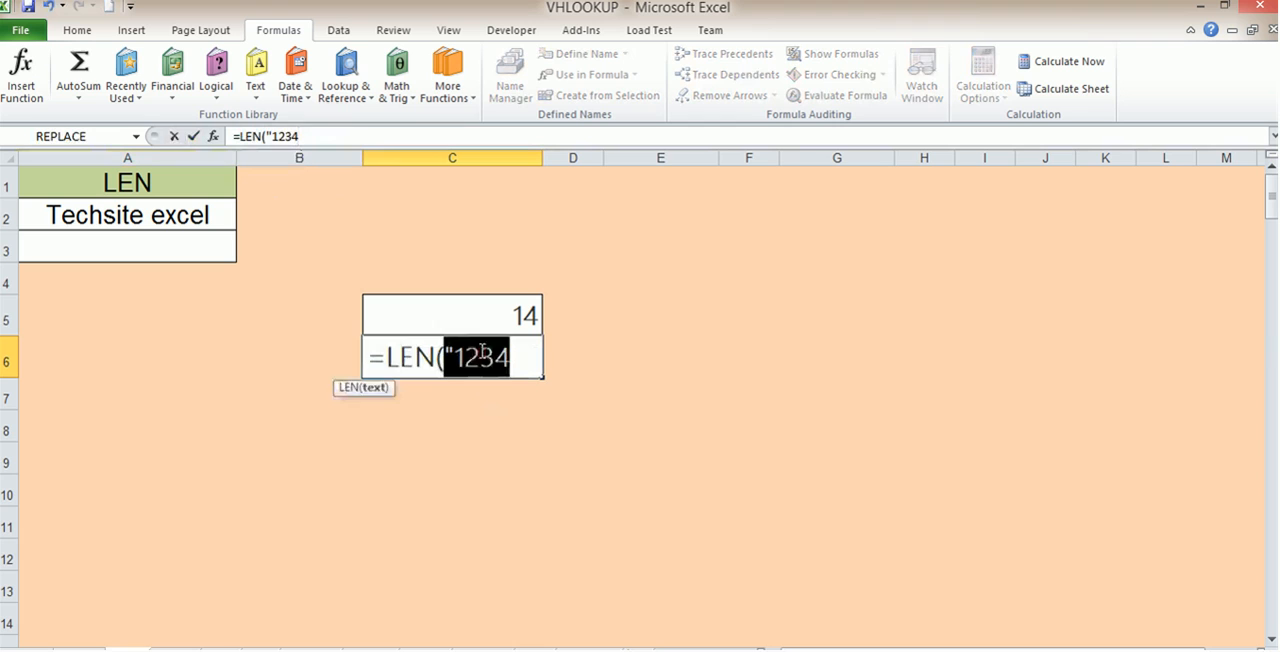
key("BackSpace")
key("BackSpace")
key("BackSpace")
key("BackSpace")
key("BackSpace")
key("BackSpace")
Enter the formula =LEN("123") in cell C6
type("=len")
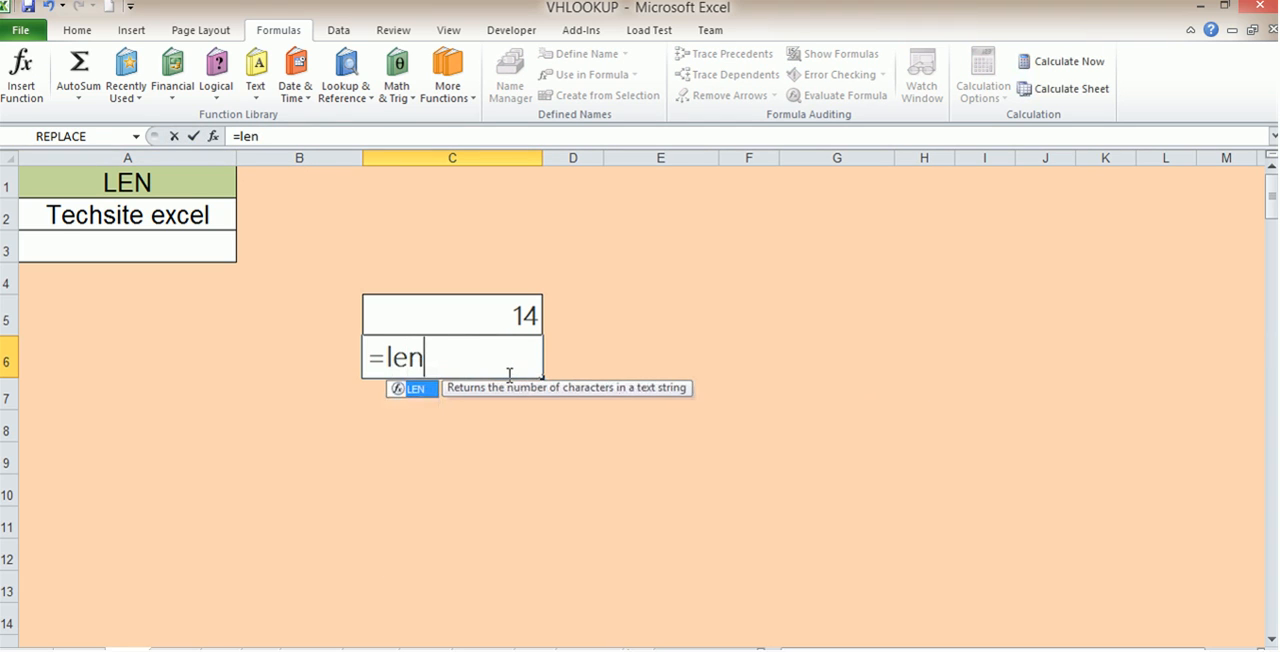
double_click(416, 389)
type("\"")
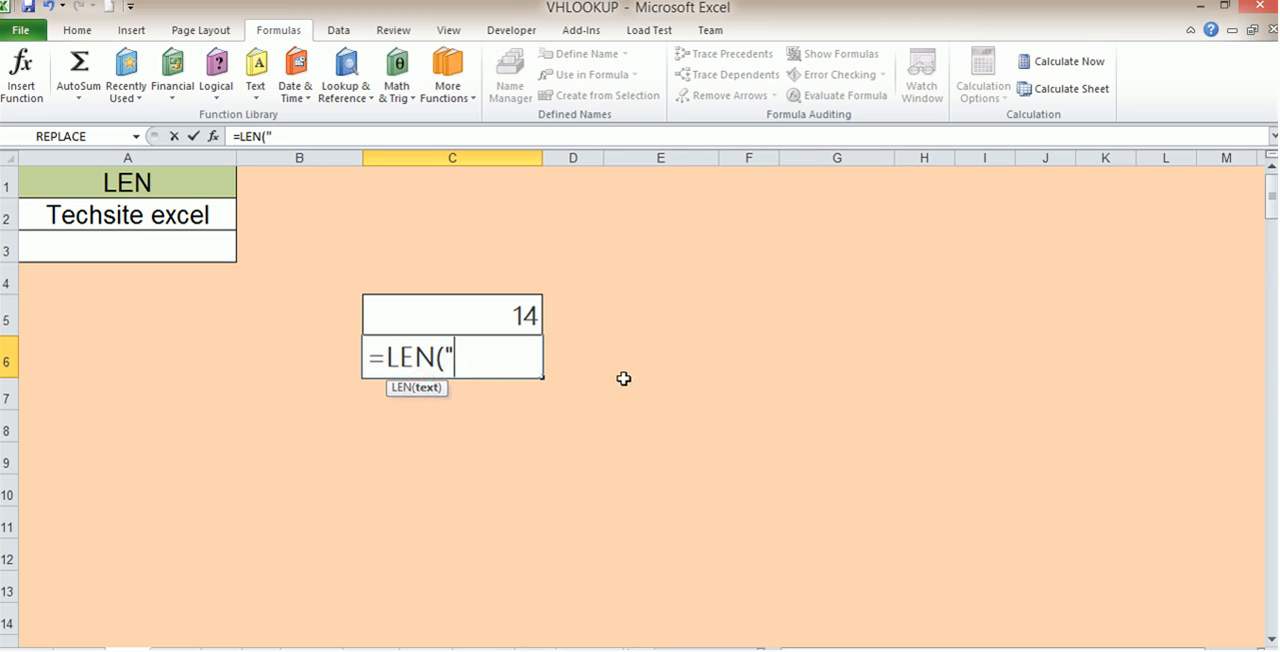
type("125")
key("BackSpace")
type("3")
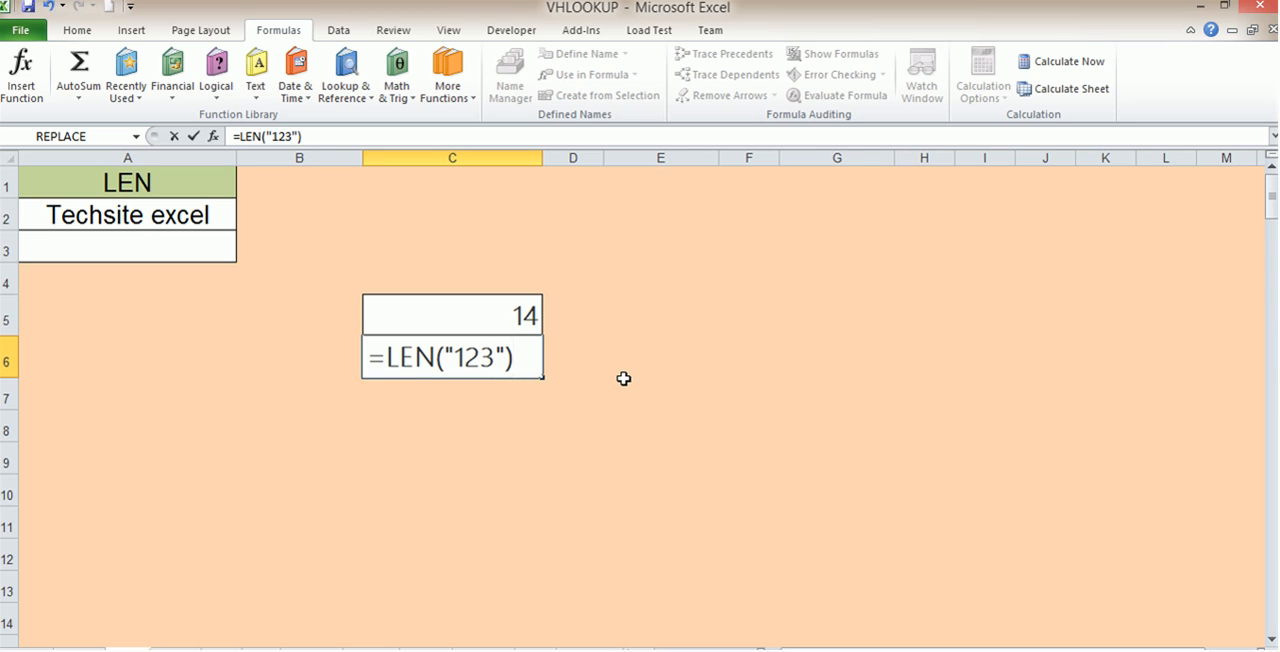
key("Return")
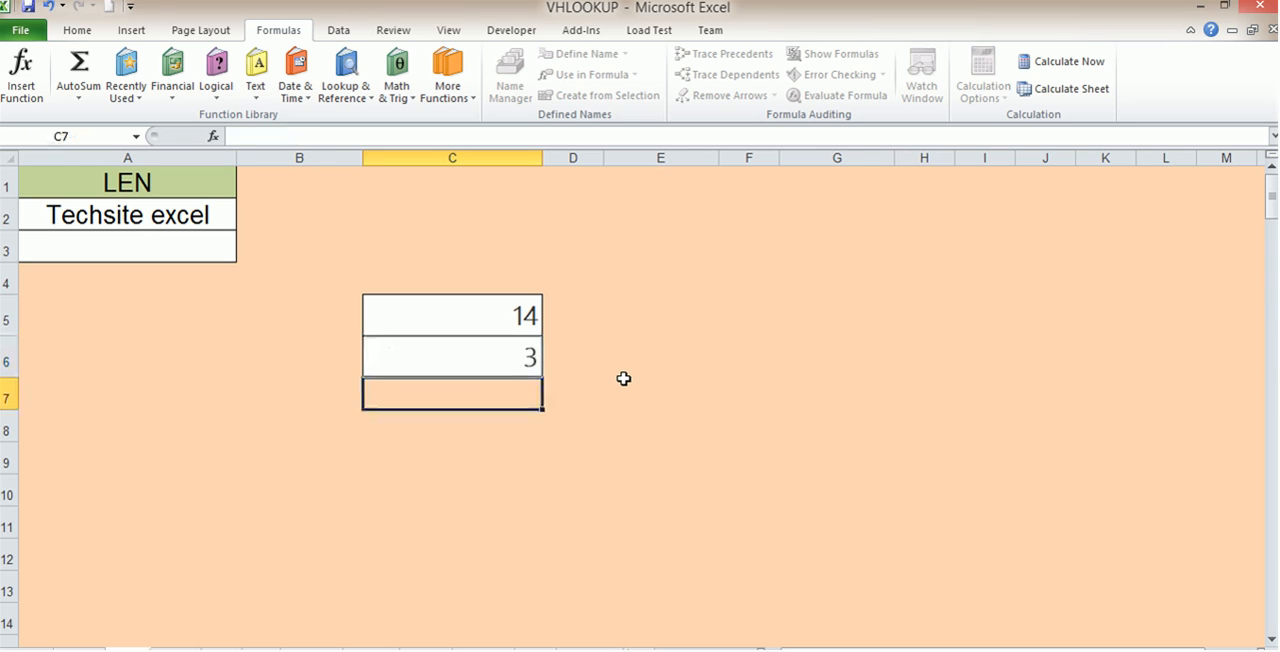
Insert one more character into the quoted text of the LEN formula in cell C6
left_click(477, 361)
double_click(477, 361)
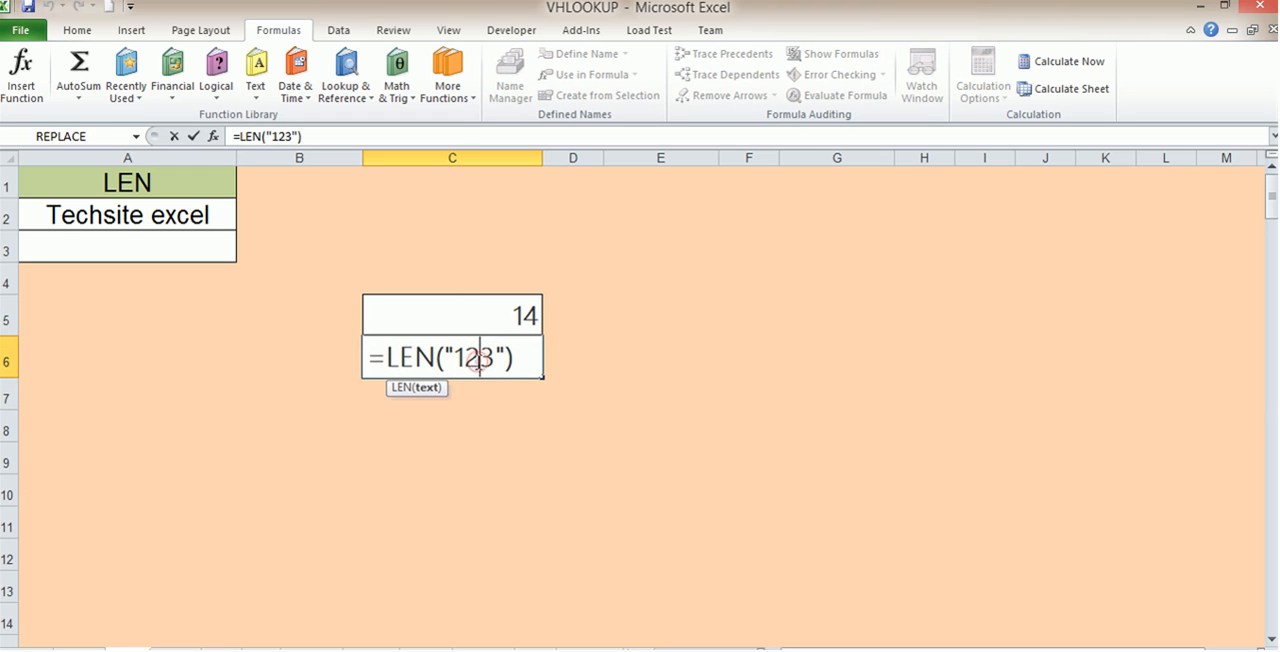
key("Return")
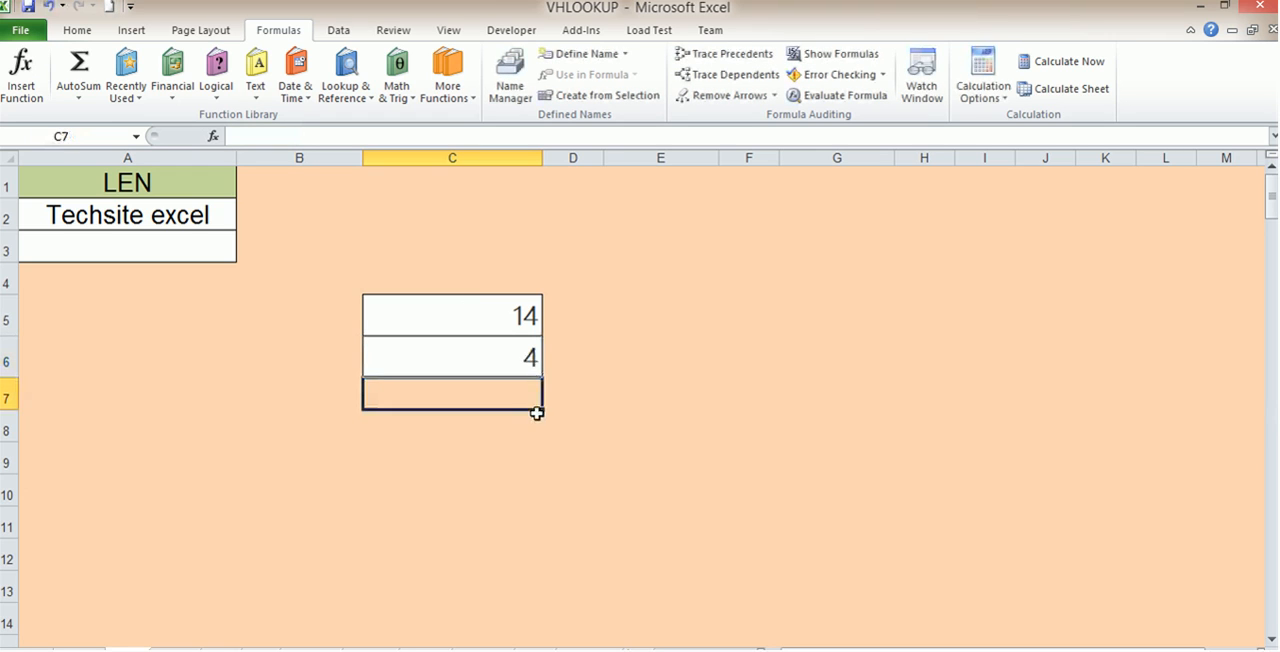
Switch to the worksheet that holds the RIGHT function example
left_click_drag(503, 520, 500, 494)
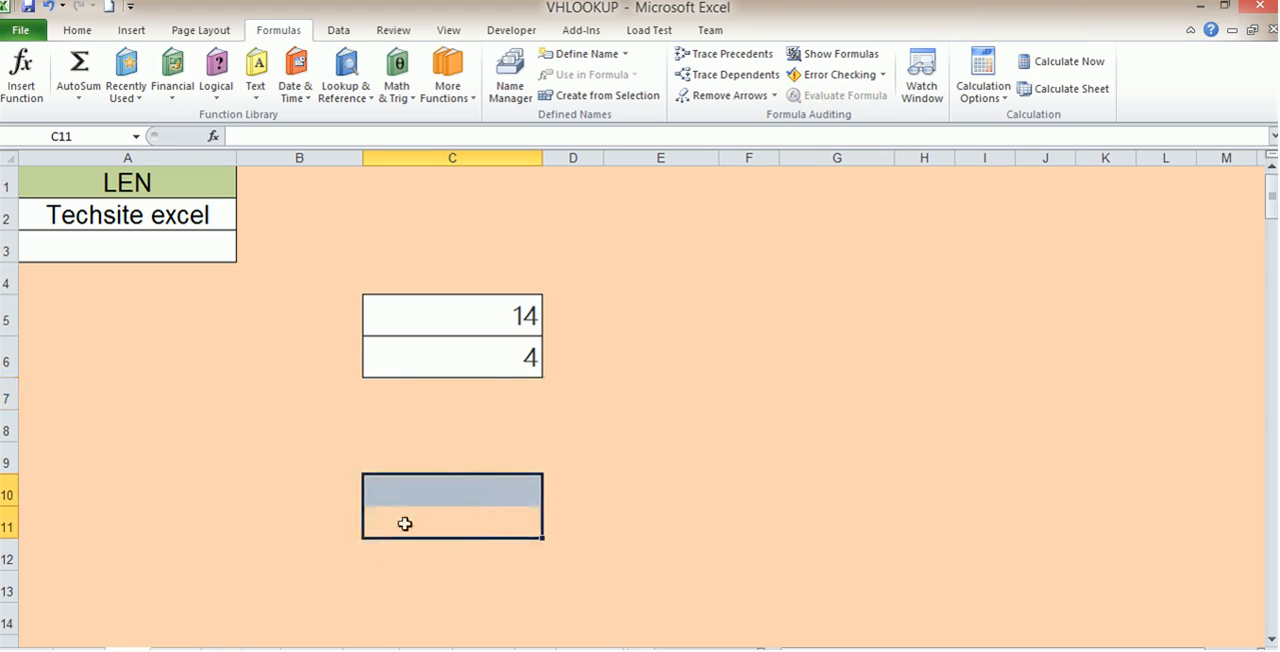
left_click(270, 80)
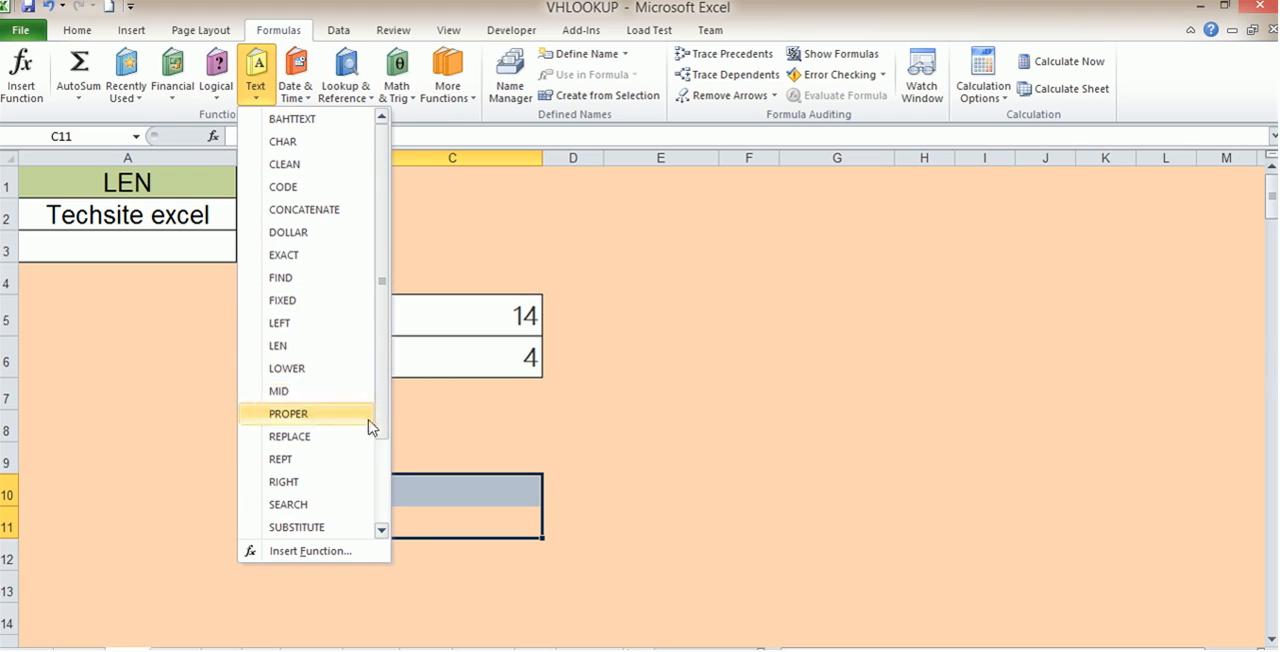
left_click(150, 596)
left_click(170, 643)
left_click(224, 390)
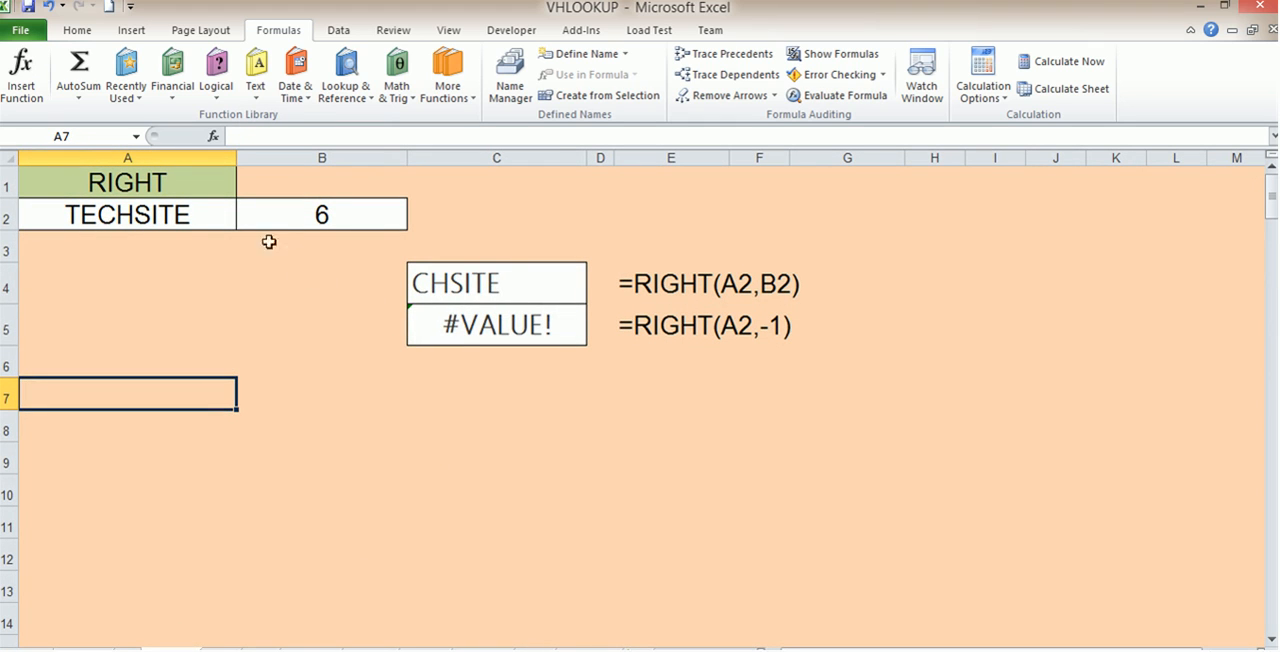
Enter the formula =RIGHT(A2,3) in cell C7
left_click(463, 283)
left_click(449, 397)
type("=ri")
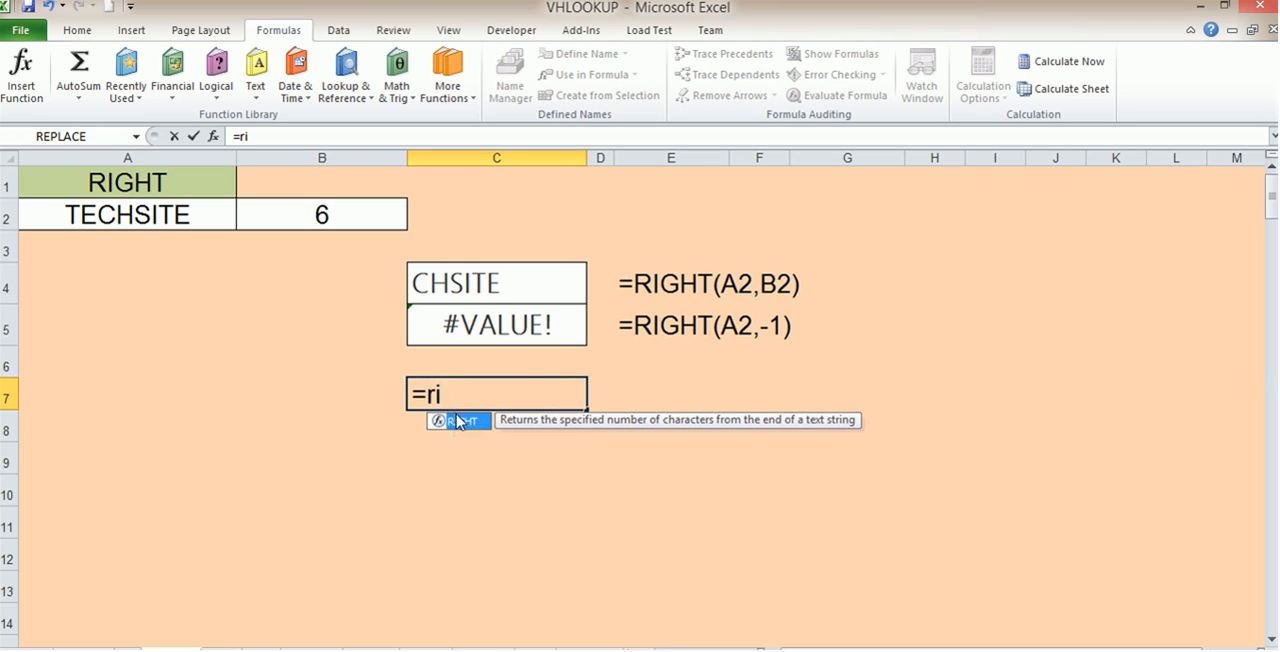
double_click(458, 421)
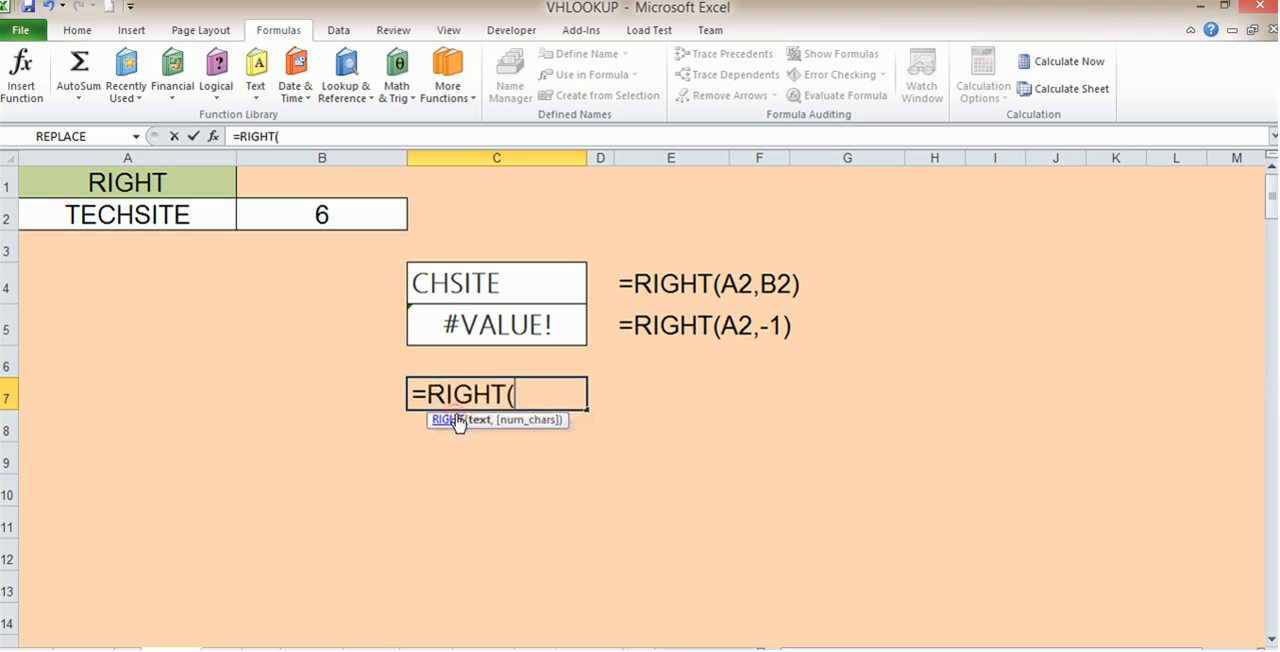
left_click(185, 213)
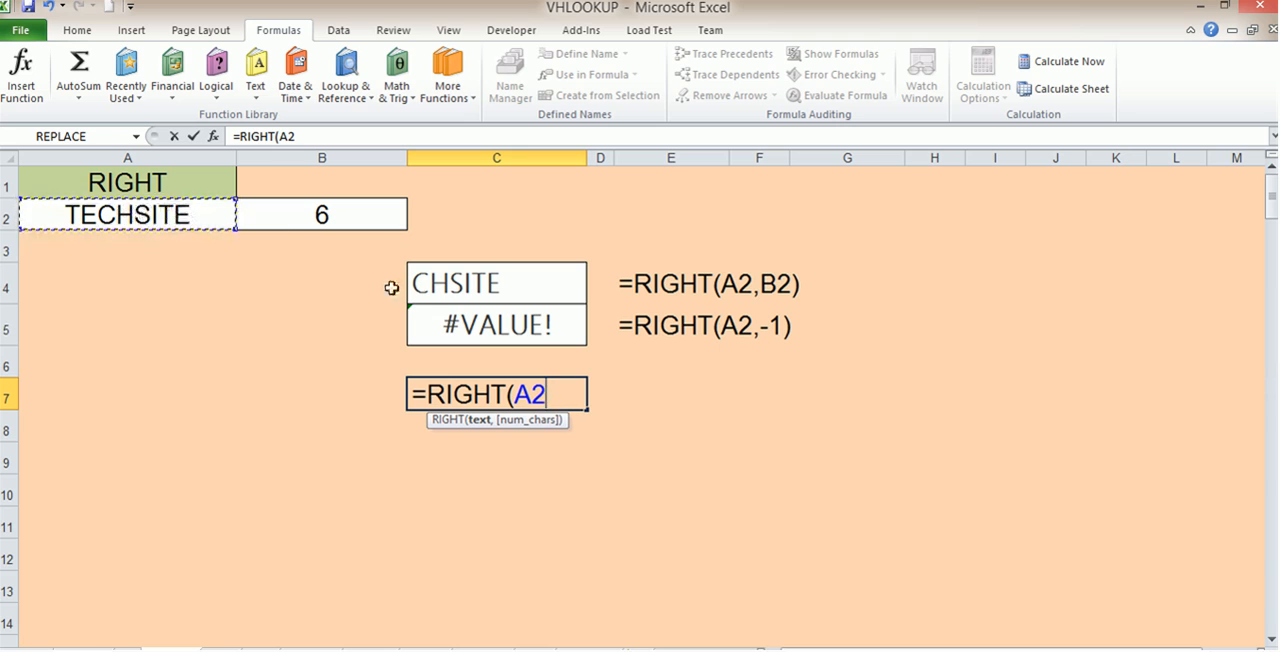
type(",")
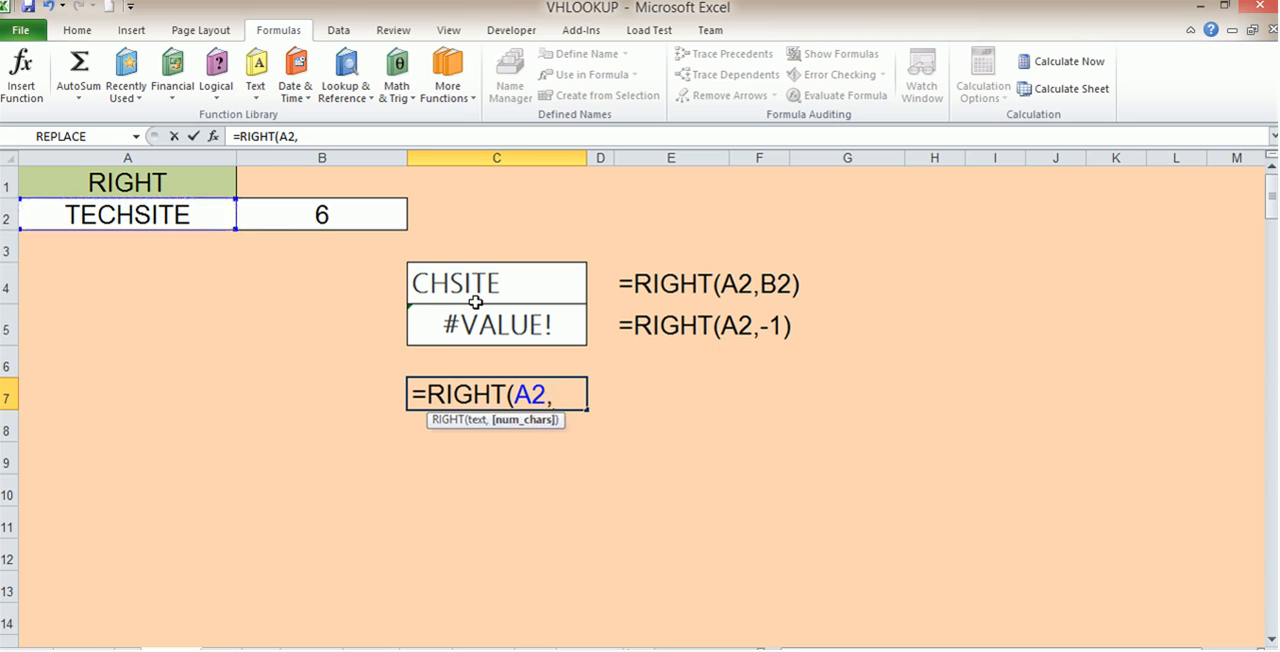
type("3")
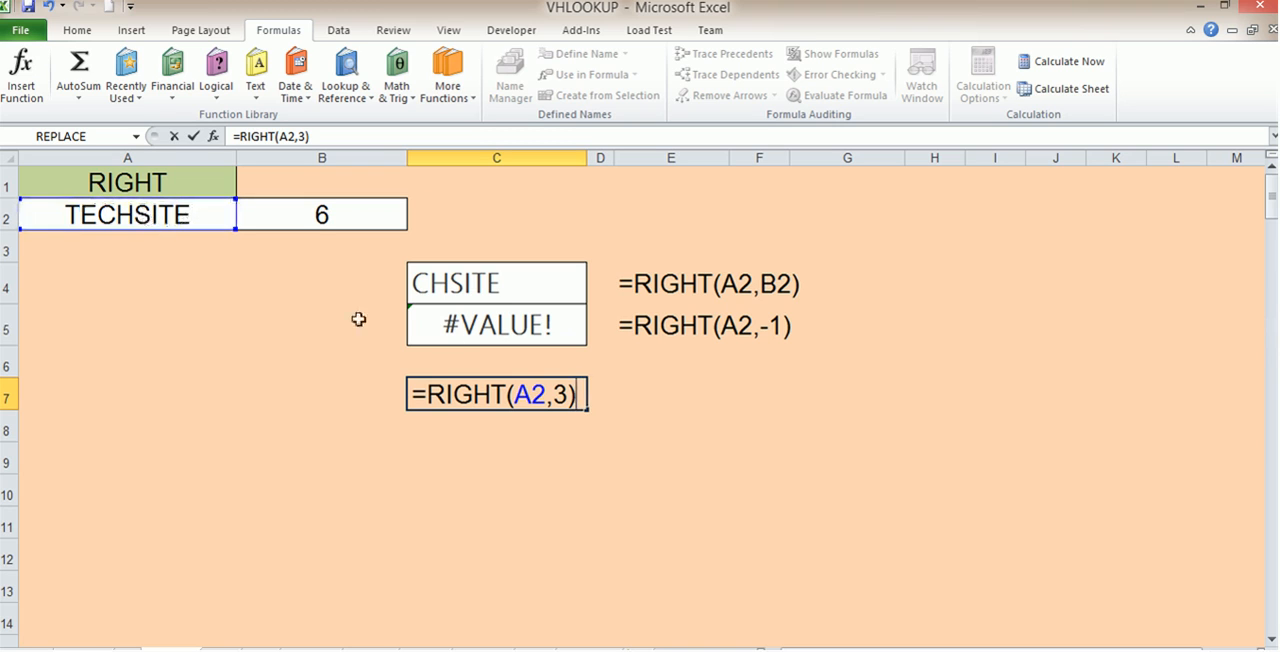
key("Return")
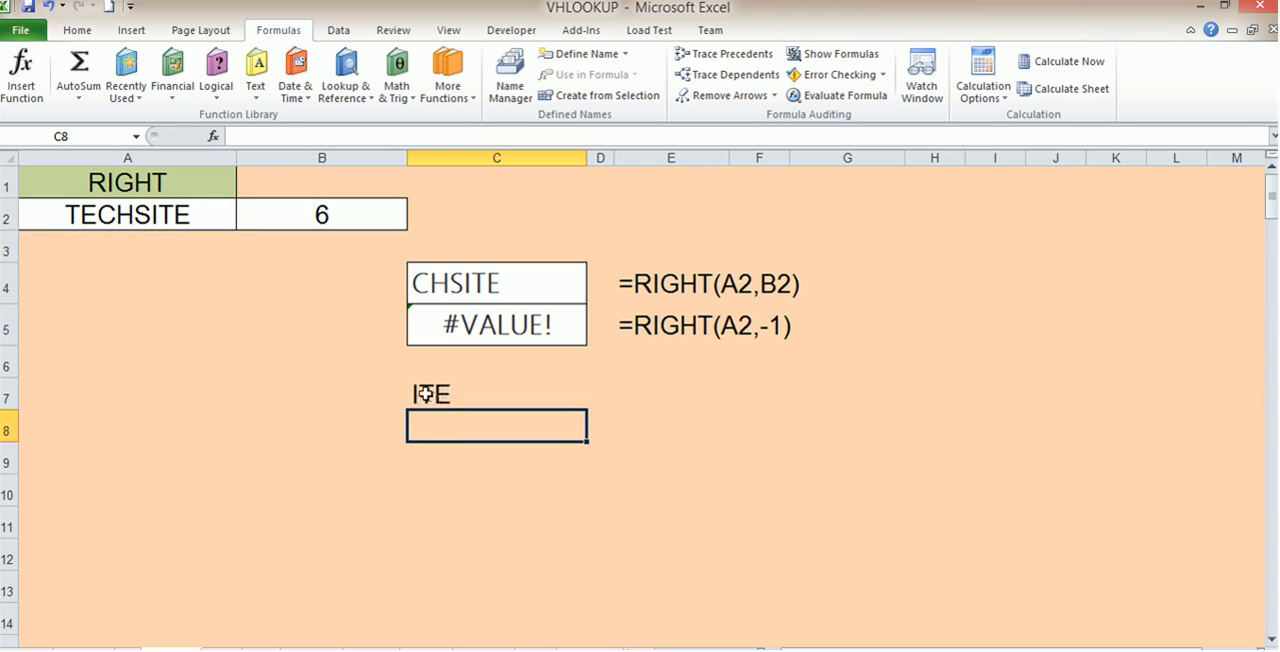
Set the number of characters in the RIGHT formula in cell C7 to 8
double_click(426, 394)
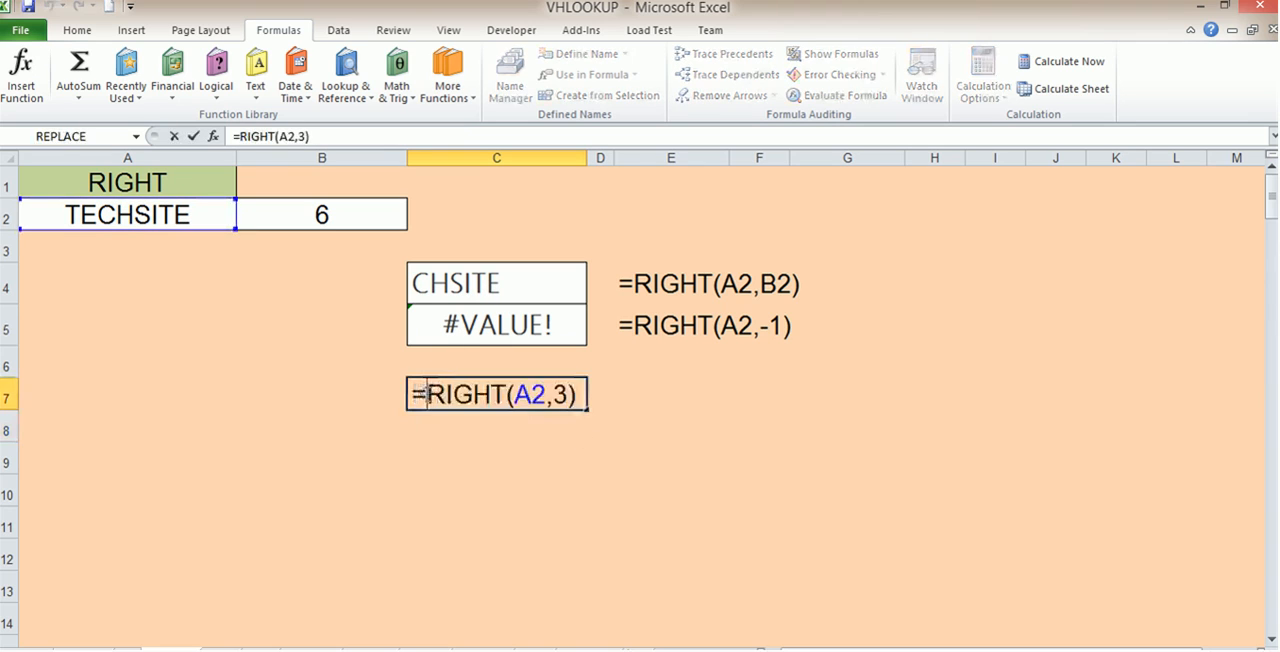
double_click(560, 395)
left_click(551, 395)
type("6")
key("BackSpace")
type("8")
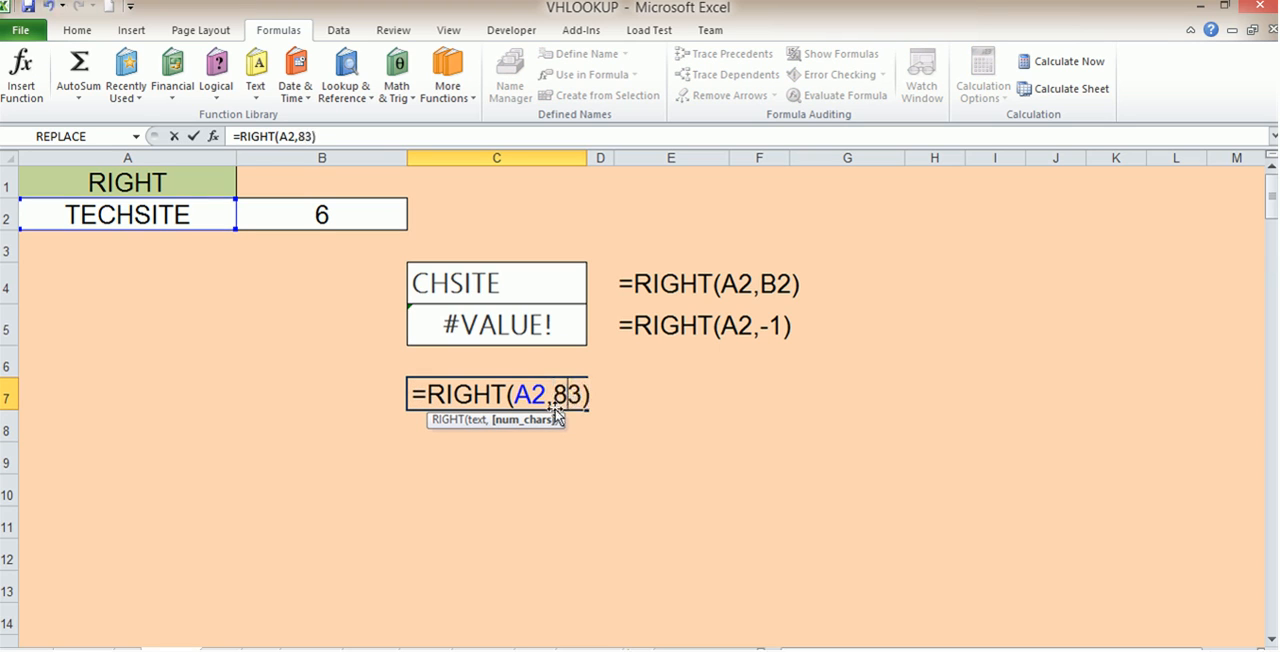
key("Delete")
key("Return")
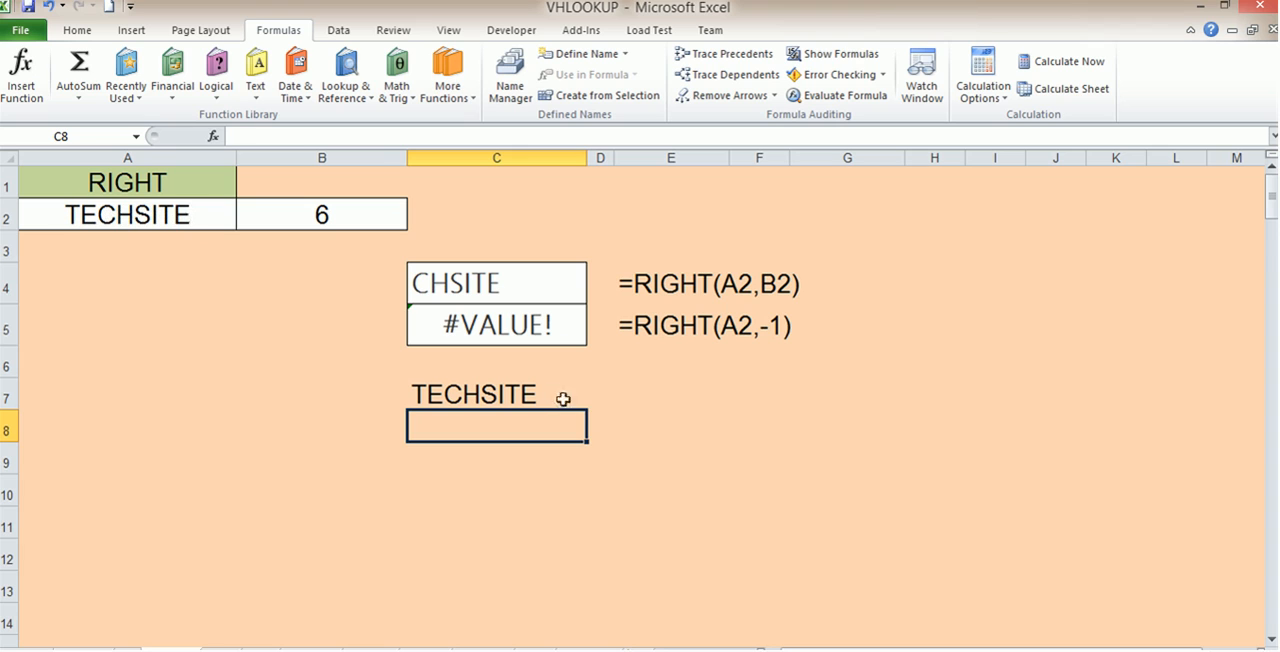
Set the number of characters in the RIGHT formula in cell C7 to 7
left_click(522, 394)
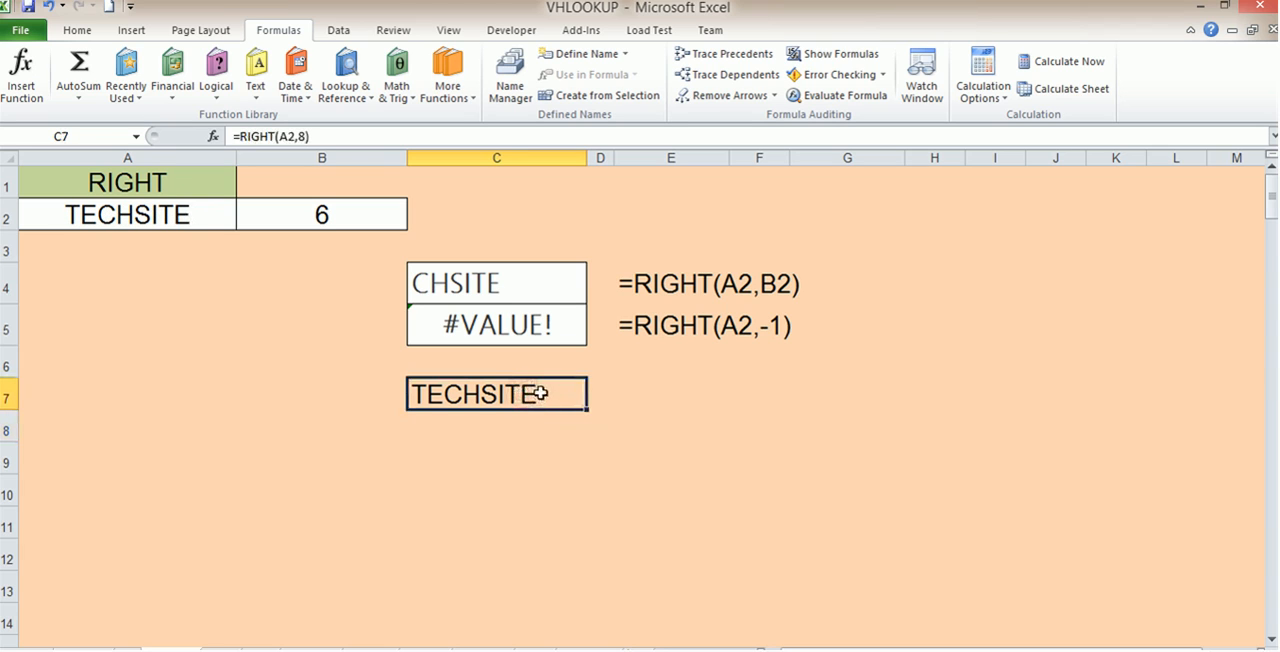
double_click(555, 394)
double_click(559, 394)
type("7")
key("Return")
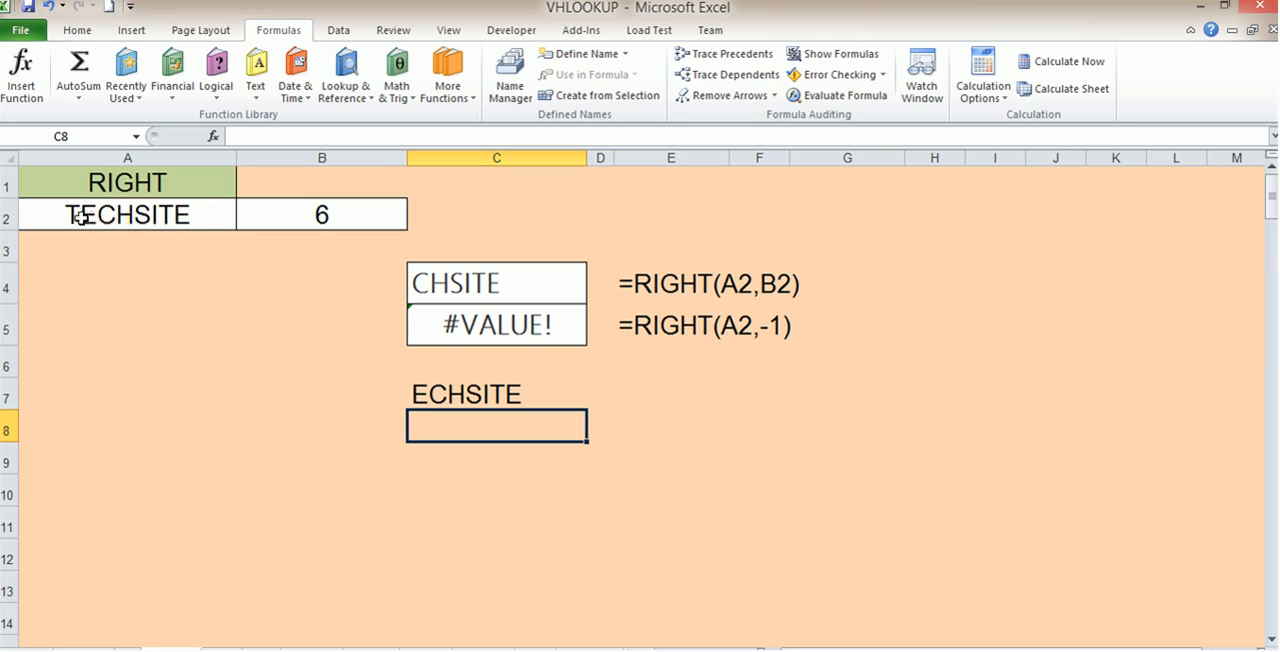
left_click(460, 392)
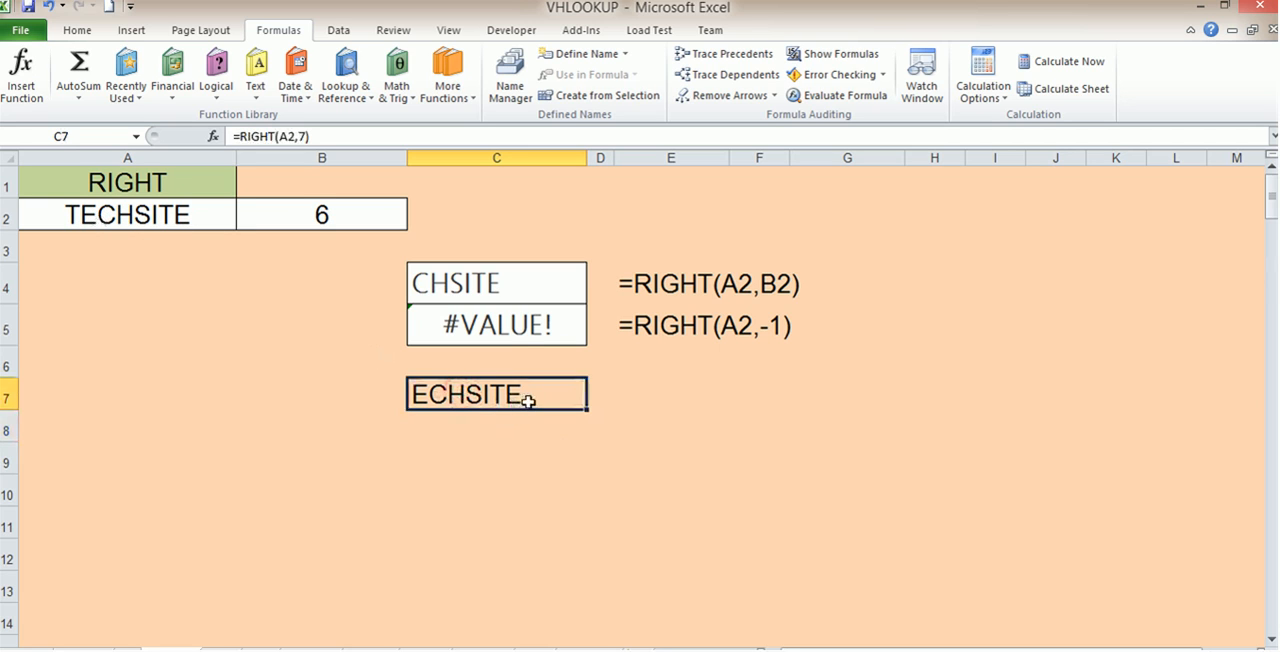
Remove the minus sign in cell C5 so the formula reads =RIGHT(A2,1)
left_click(532, 324)
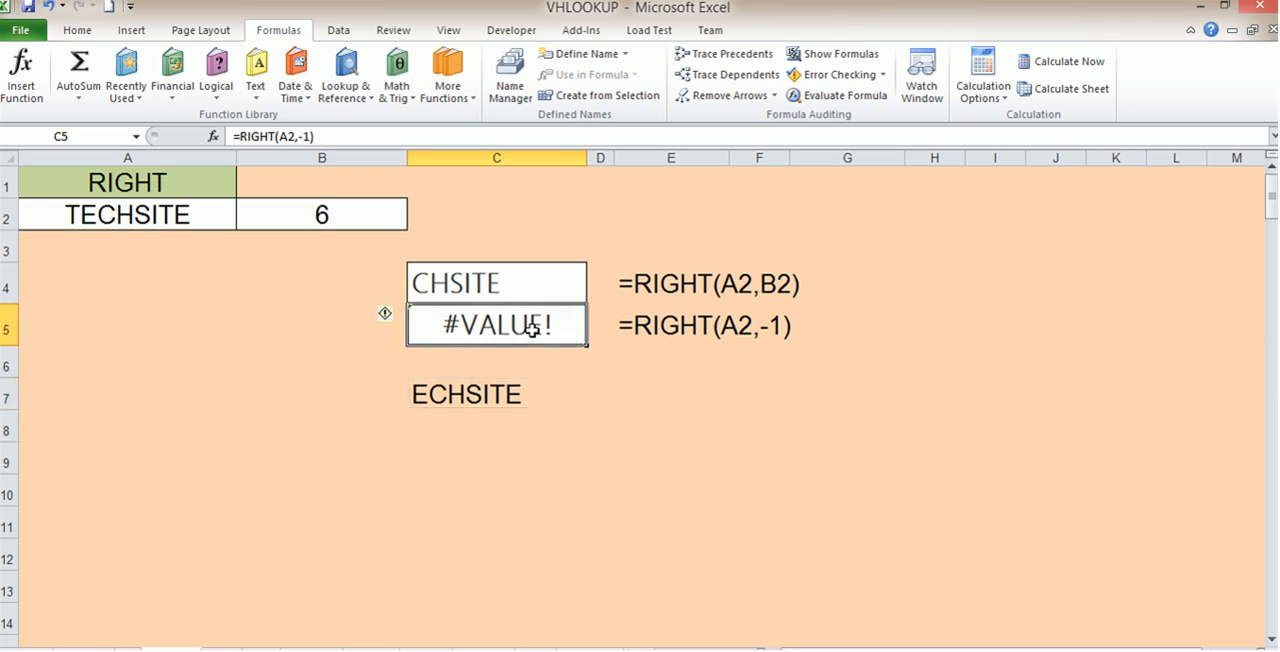
double_click(550, 325)
left_click(566, 328)
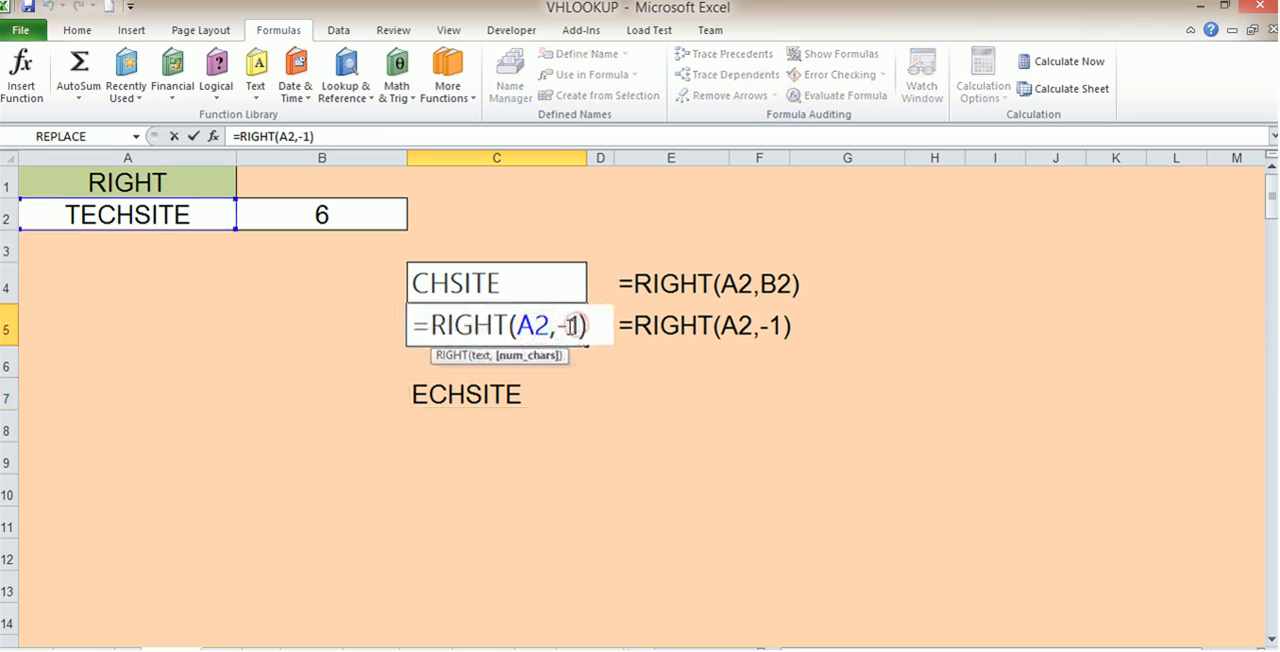
key("BackSpace")
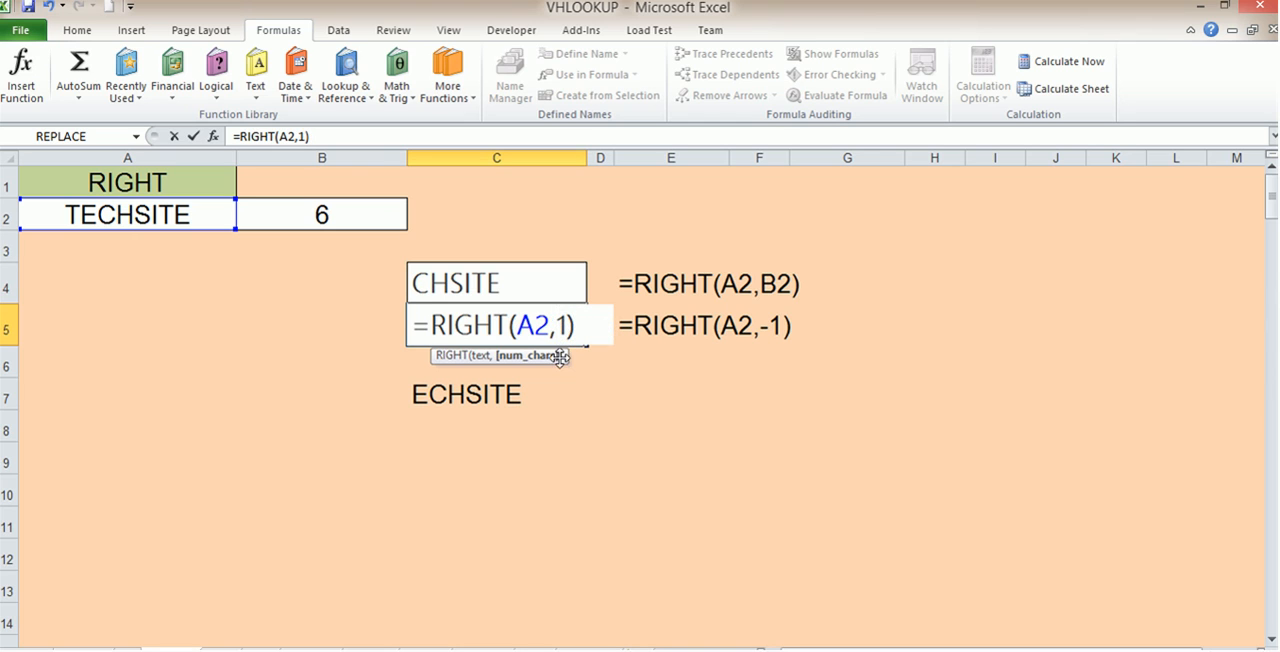
key("Return")
left_click(471, 330)
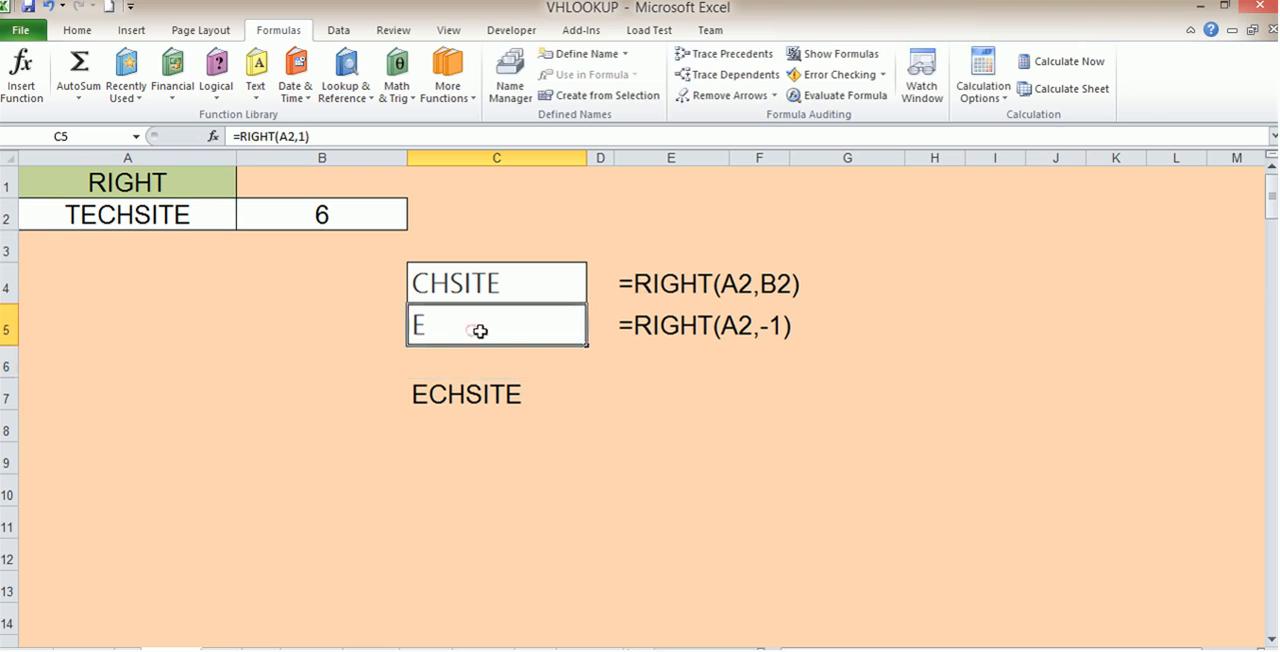
double_click(490, 330)
left_click(560, 325)
type("-")
left_click(585, 432)
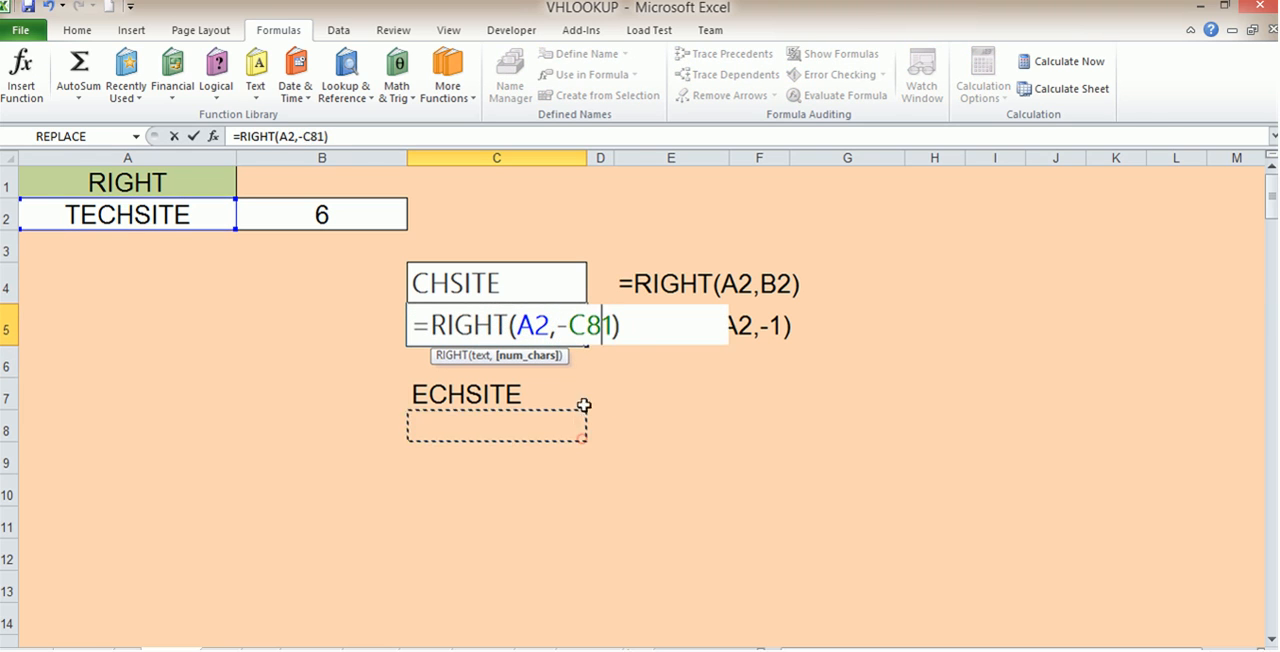
key("Escape")
Set the number of characters in the RIGHT formula in cell C5 to -1
double_click(491, 325)
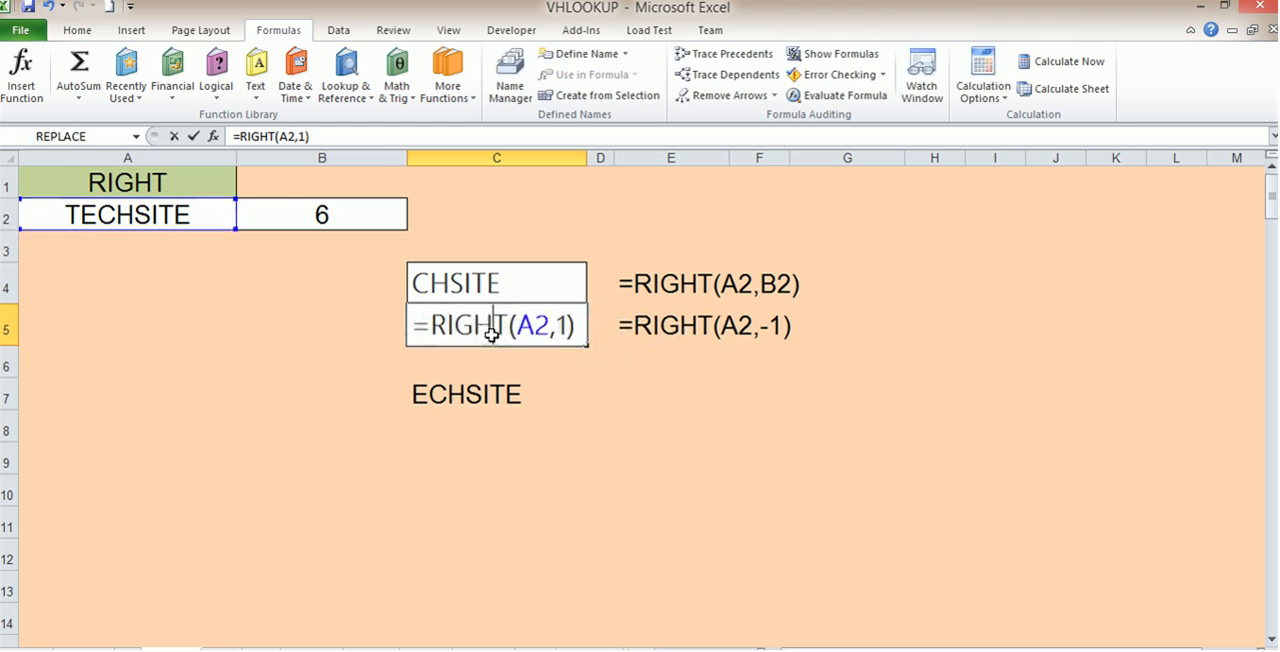
left_click(557, 325)
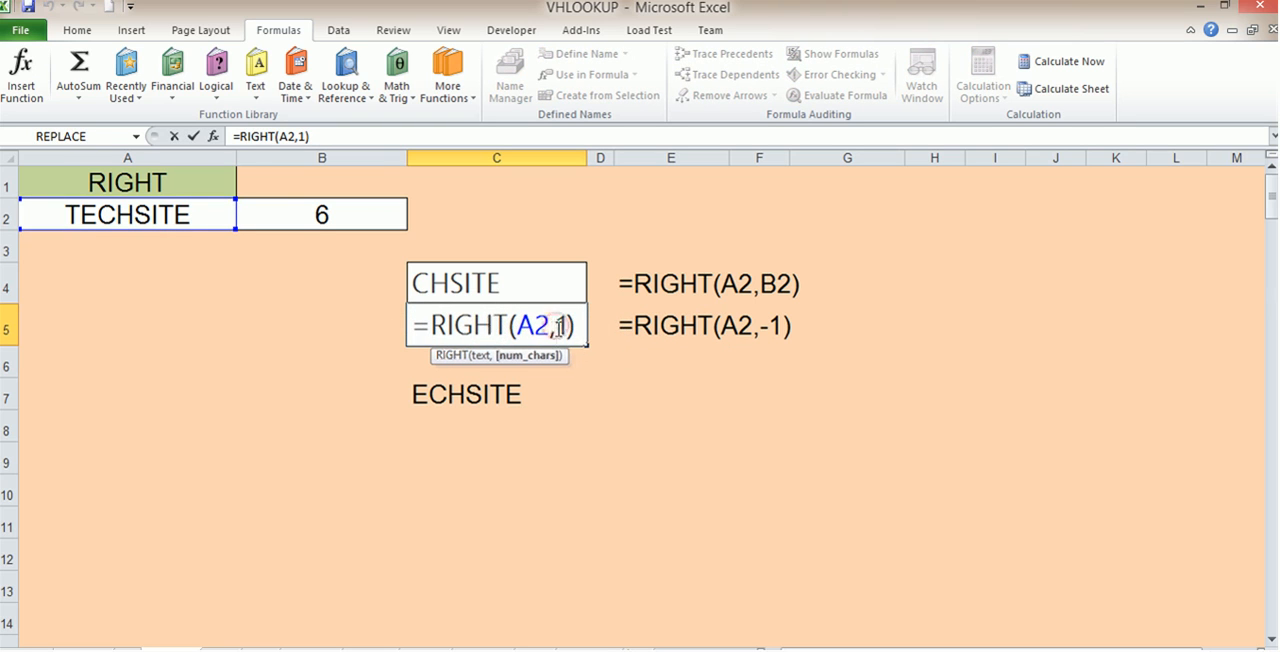
type("=")
key("Return")
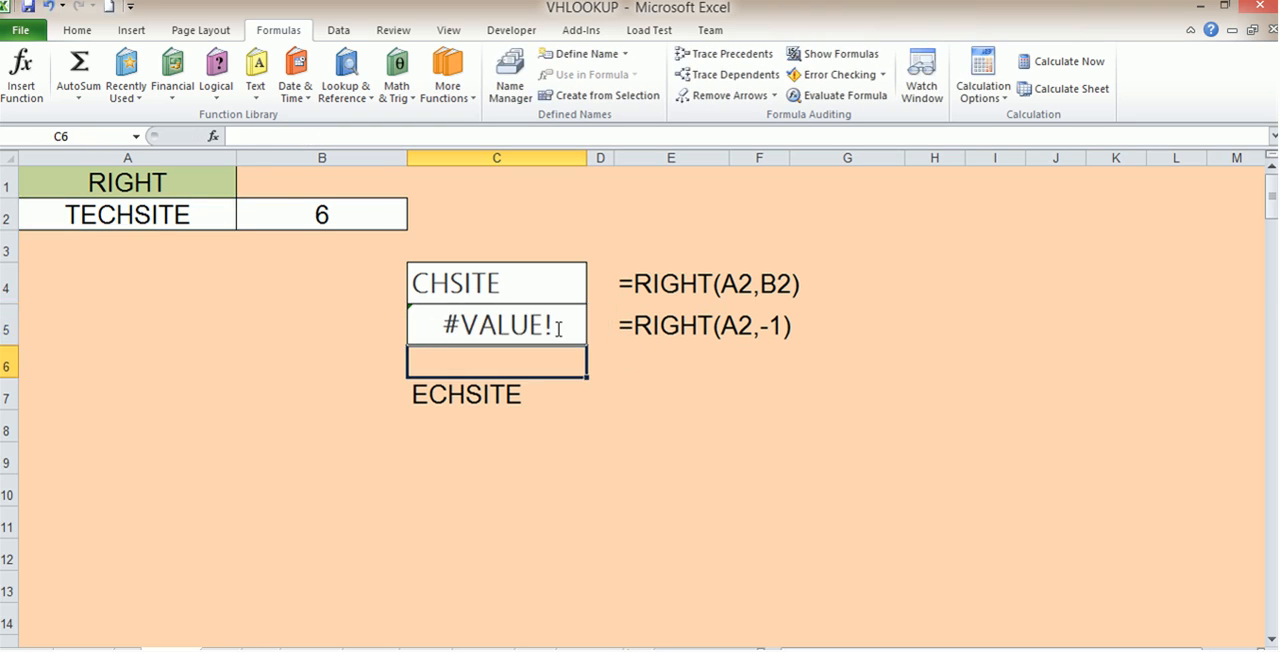
Set the number of characters in cell C5 to 0 so the formula reads =RIGHT(A2,0)
double_click(527, 327)
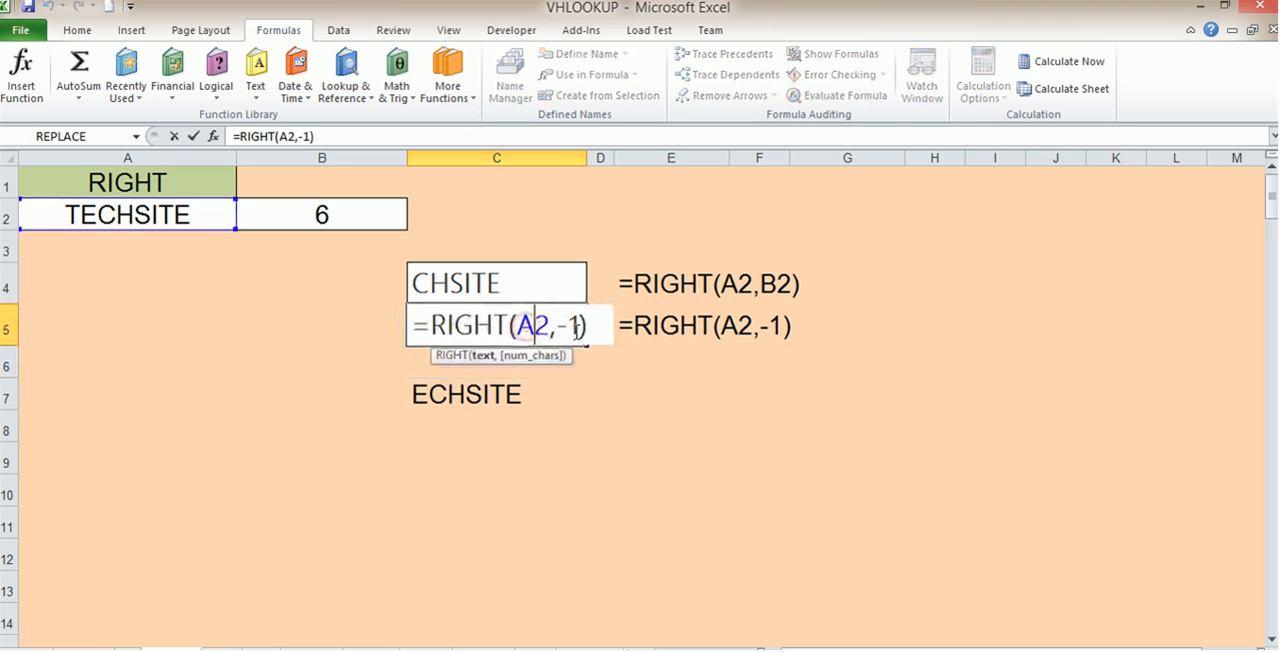
left_click_drag(578, 325, 568, 325)
type("0")
key("Return")
left_click(576, 322)
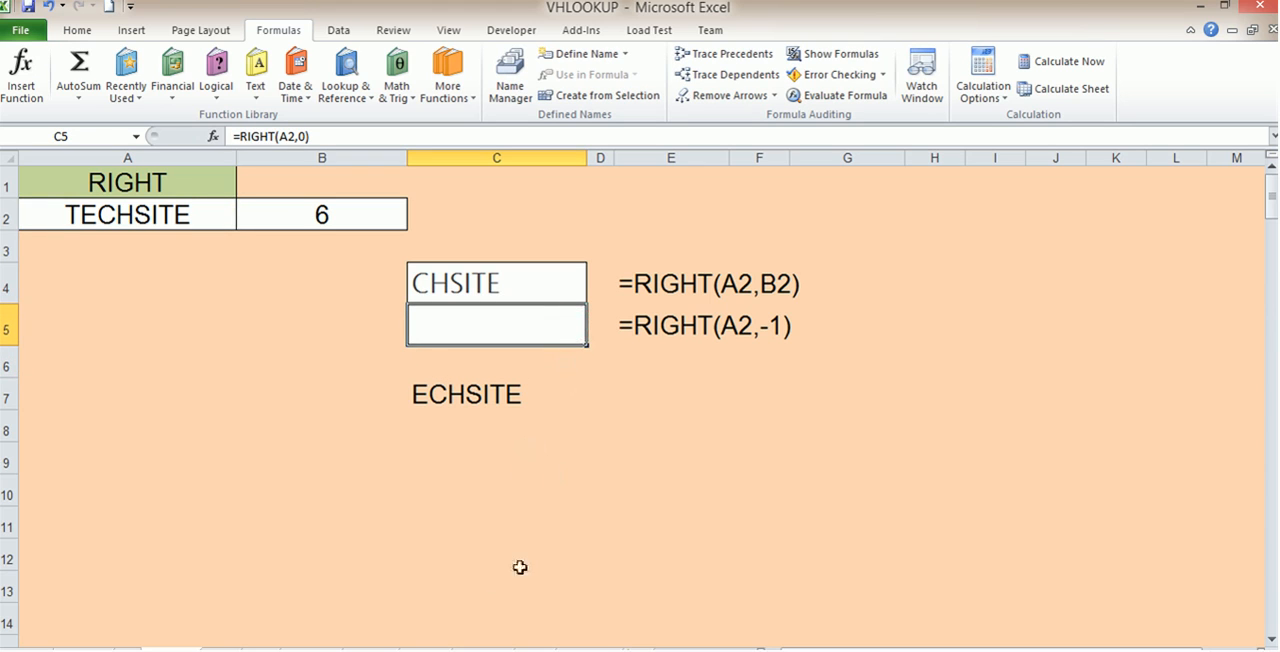
left_click(265, 88)
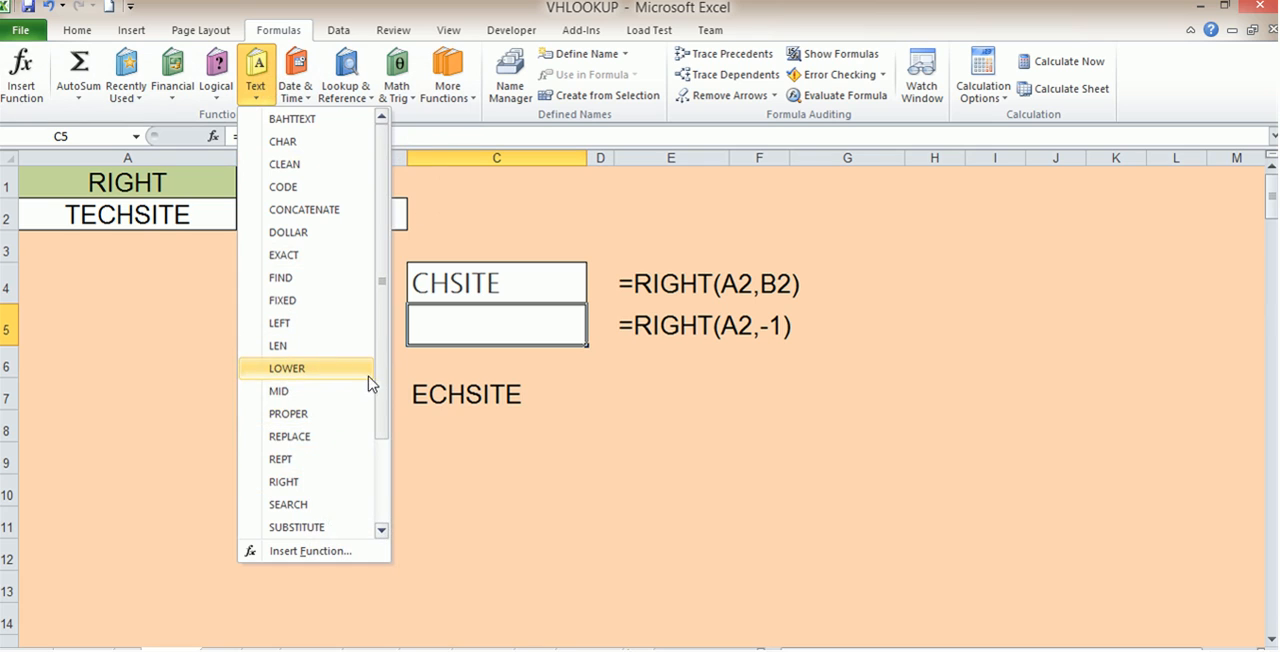
left_click_drag(380, 386, 383, 482)
left_click(441, 487)
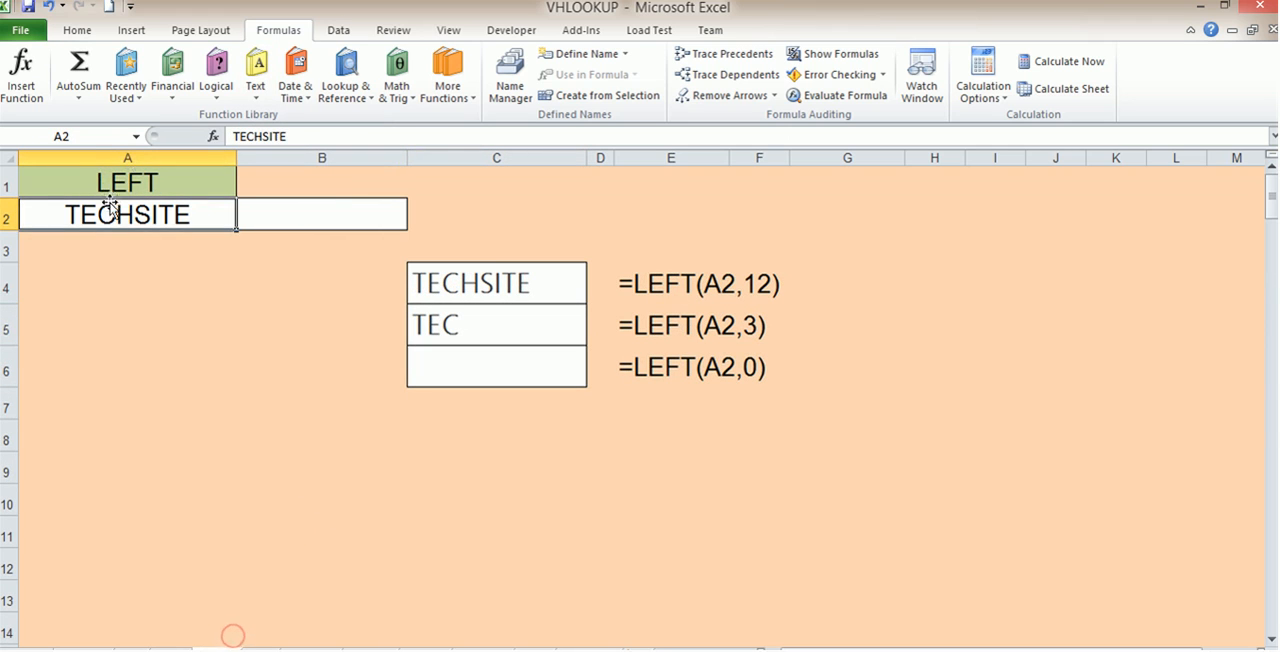
On the LEFT function worksheet, replace the formula in cell C4 with =LEFT(A2,4)
left_click(118, 186)
left_click(514, 285)
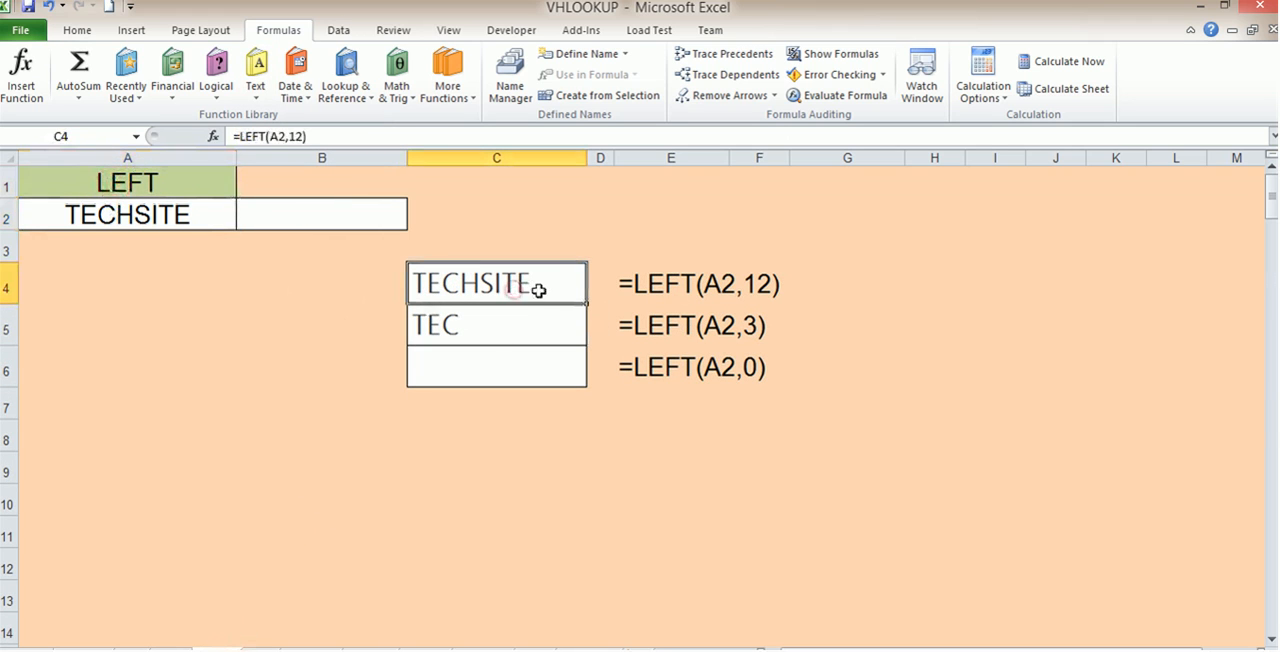
key("Delete")
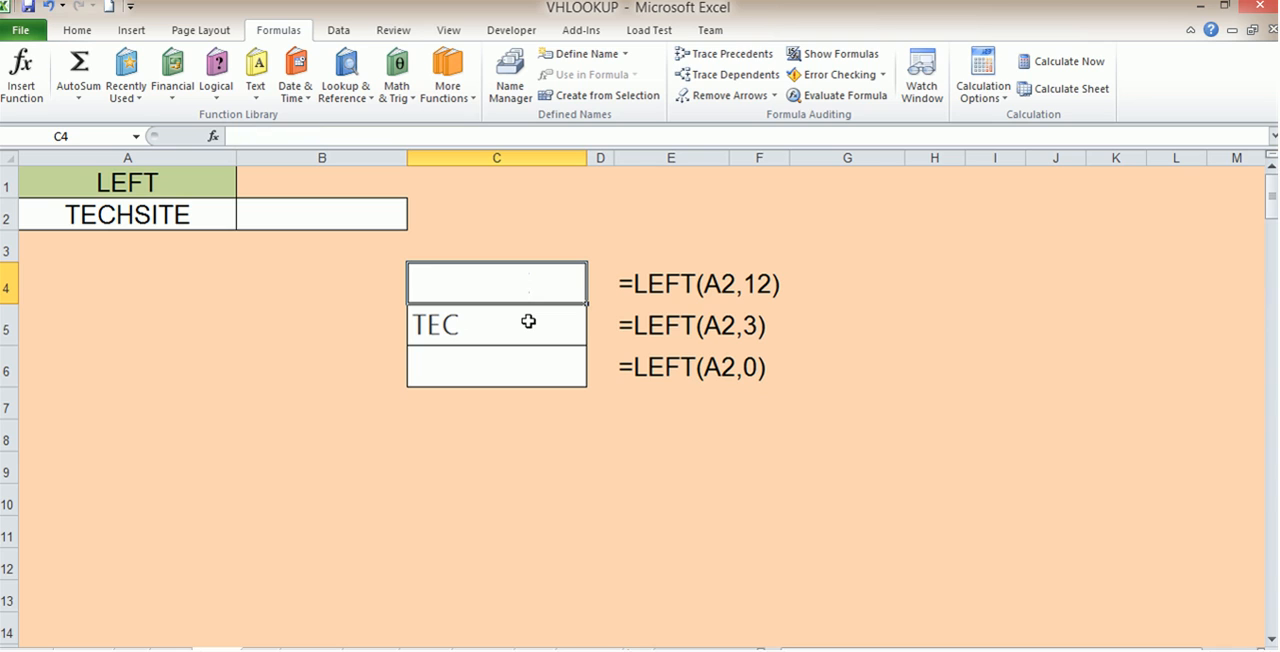
type("=left")
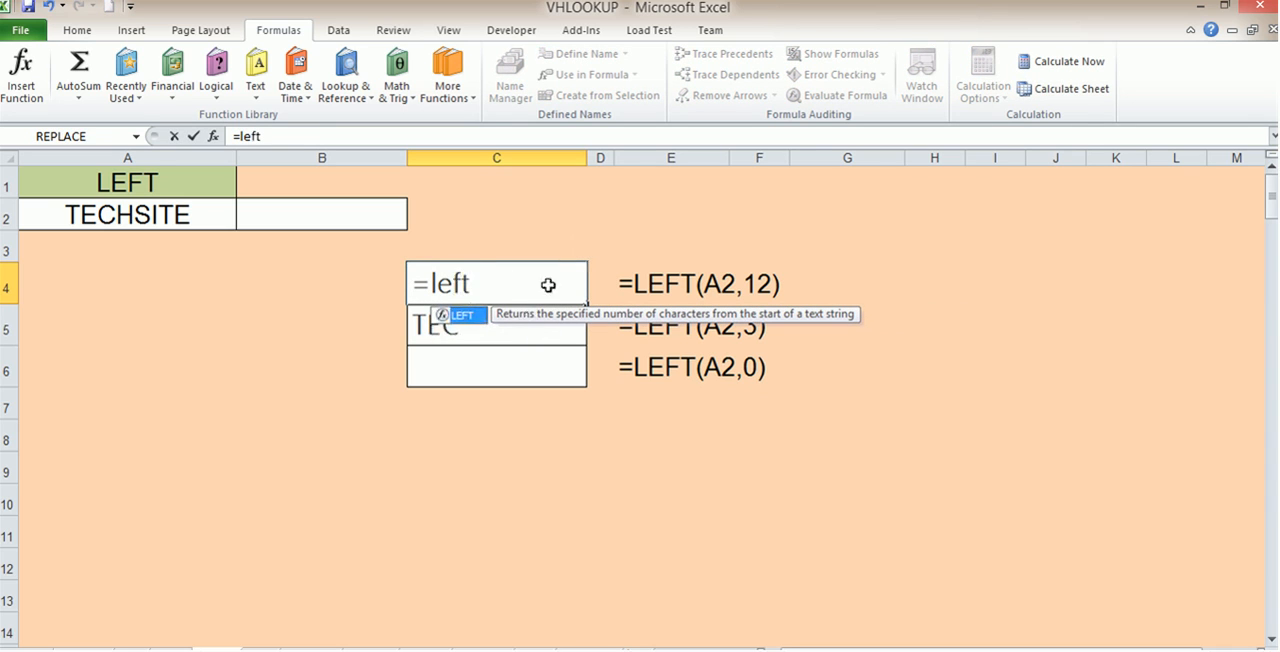
double_click(476, 320)
left_click(114, 214)
type(",")
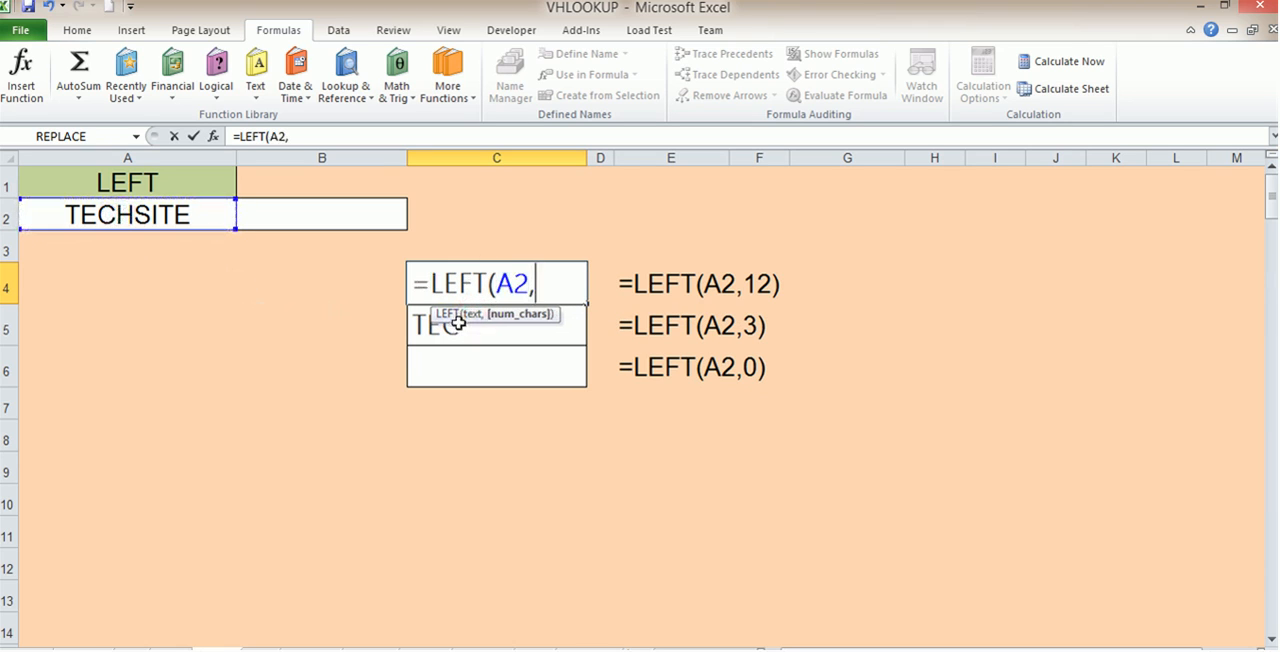
type("4)")
key("Return")
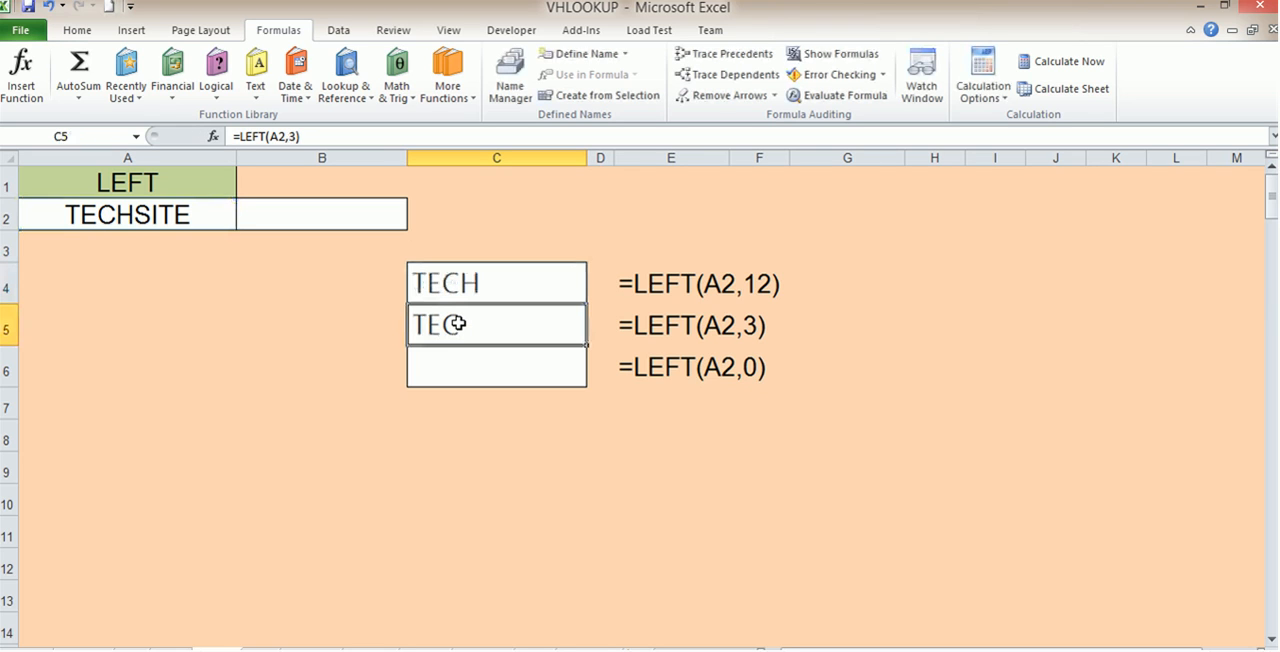
left_click(487, 284)
double_click(487, 284)
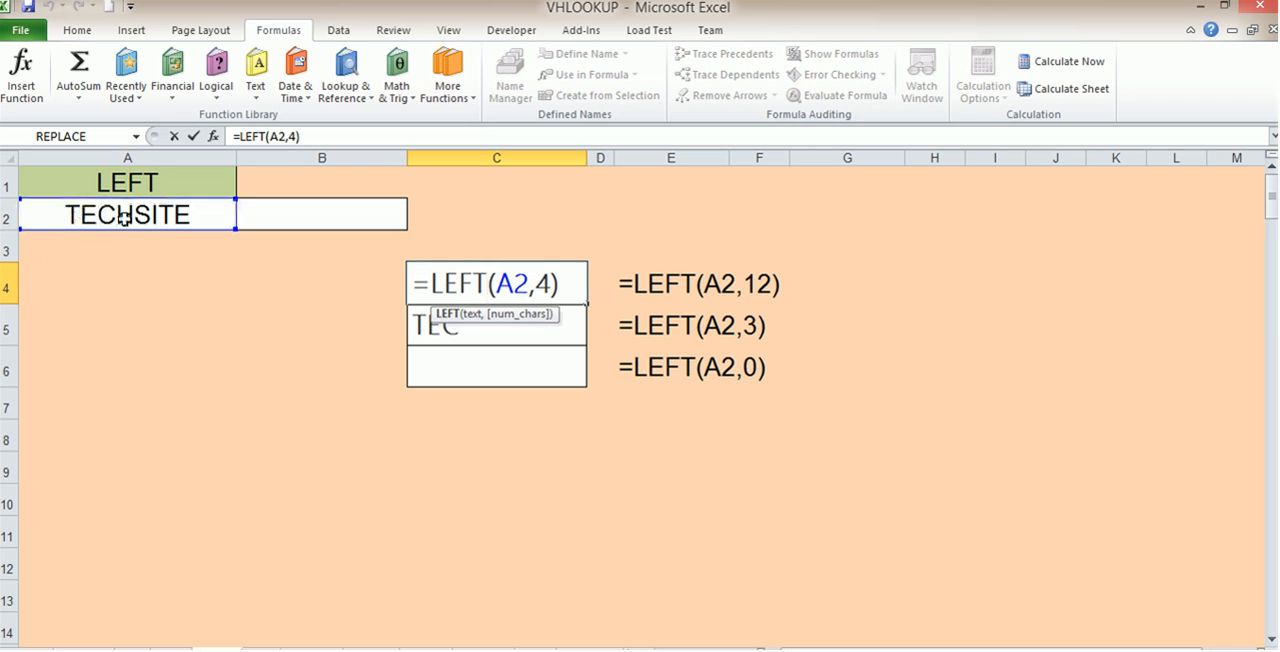
key("Return")
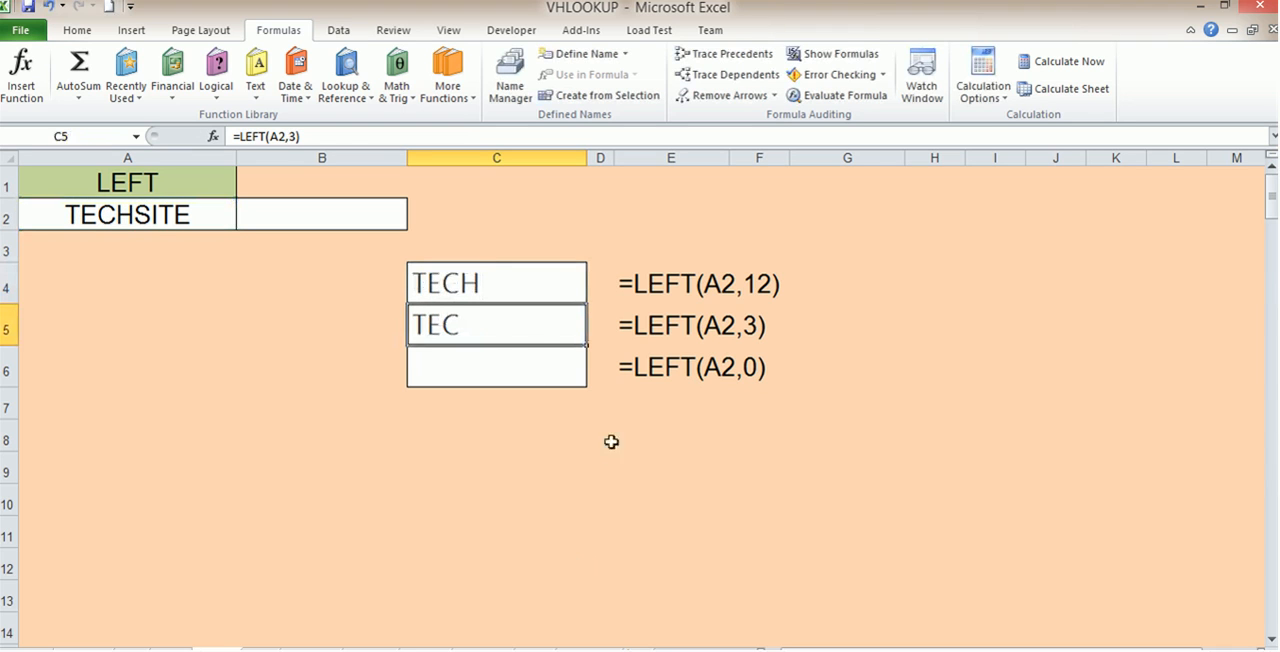
Set the number of characters in the LEFT formula in cell C5 to 12
double_click(460, 320)
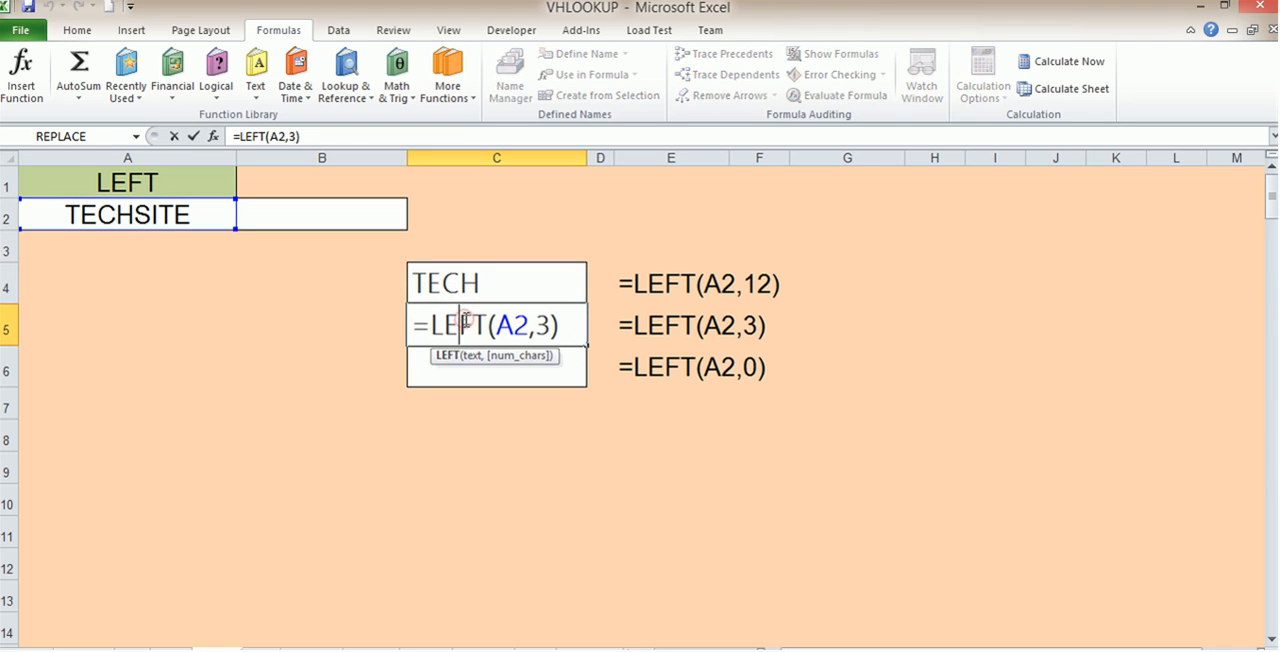
double_click(549, 326)
type("12")
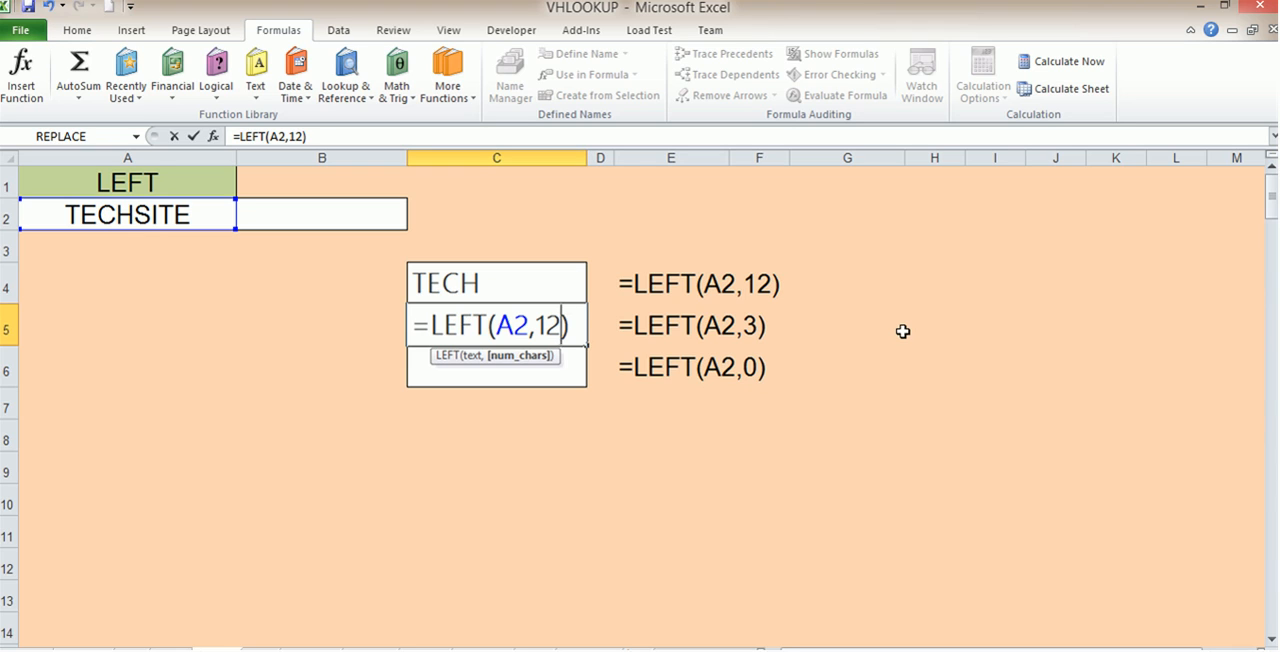
key("Return")
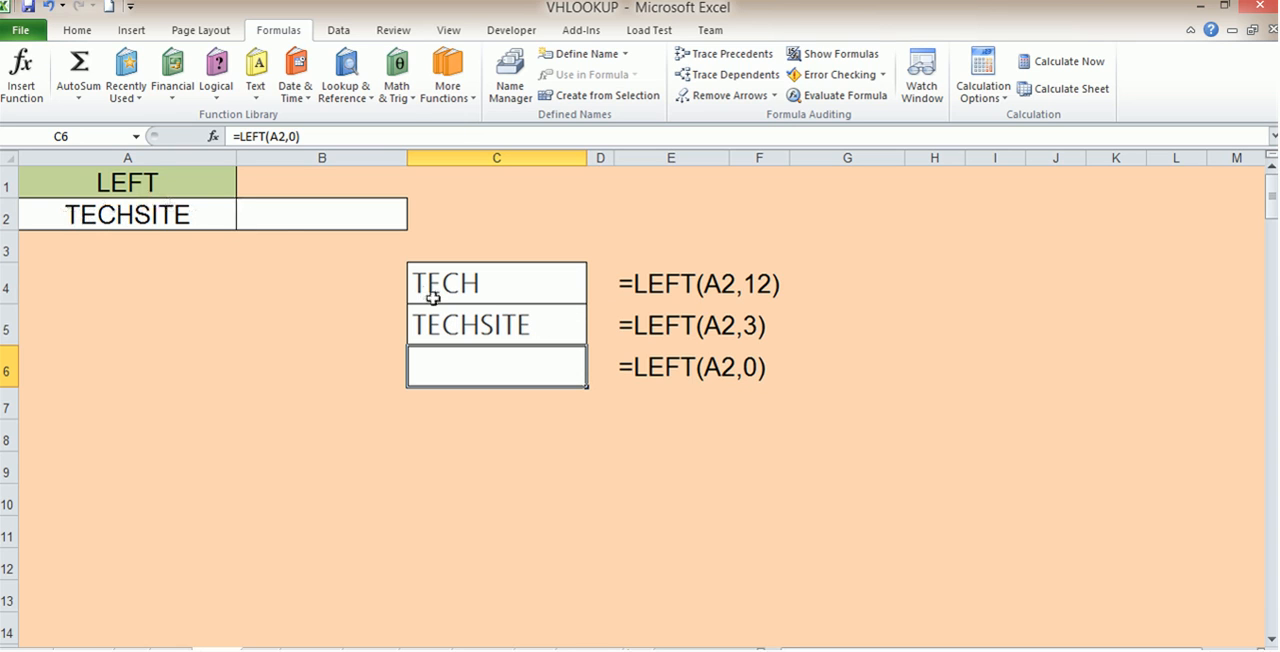
Check the LEFT formula in cell C5 without changing it and go to the MID function worksheet
double_click(555, 318)
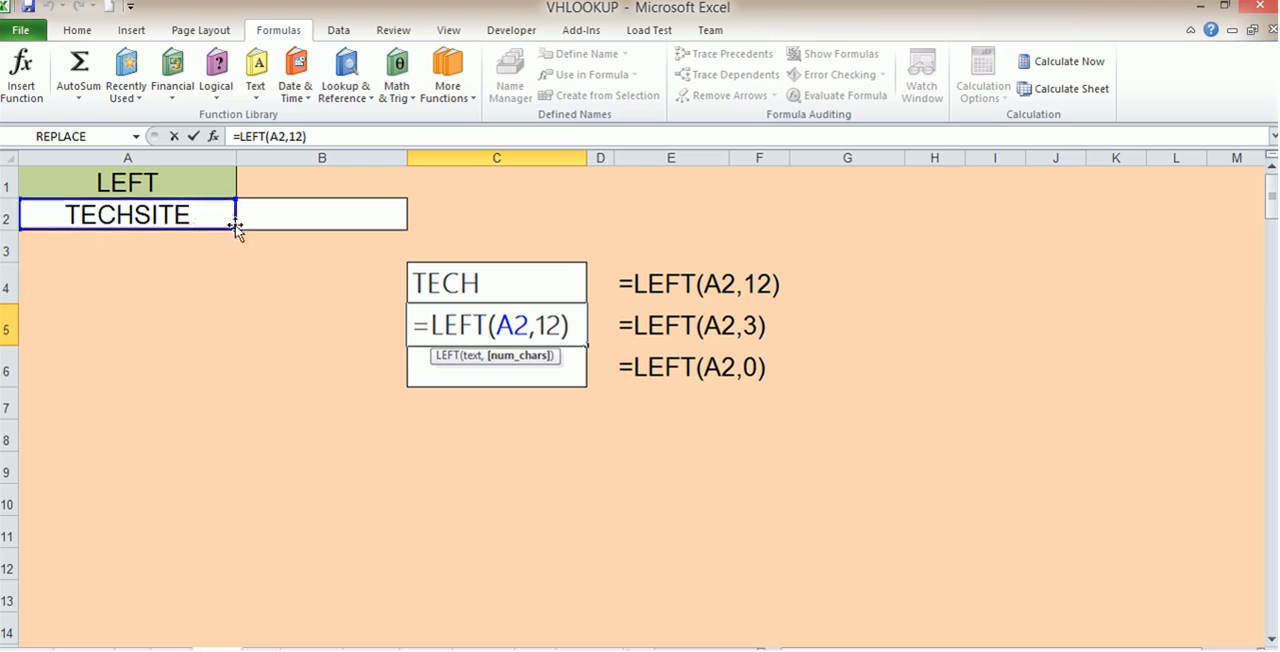
left_click(529, 435)
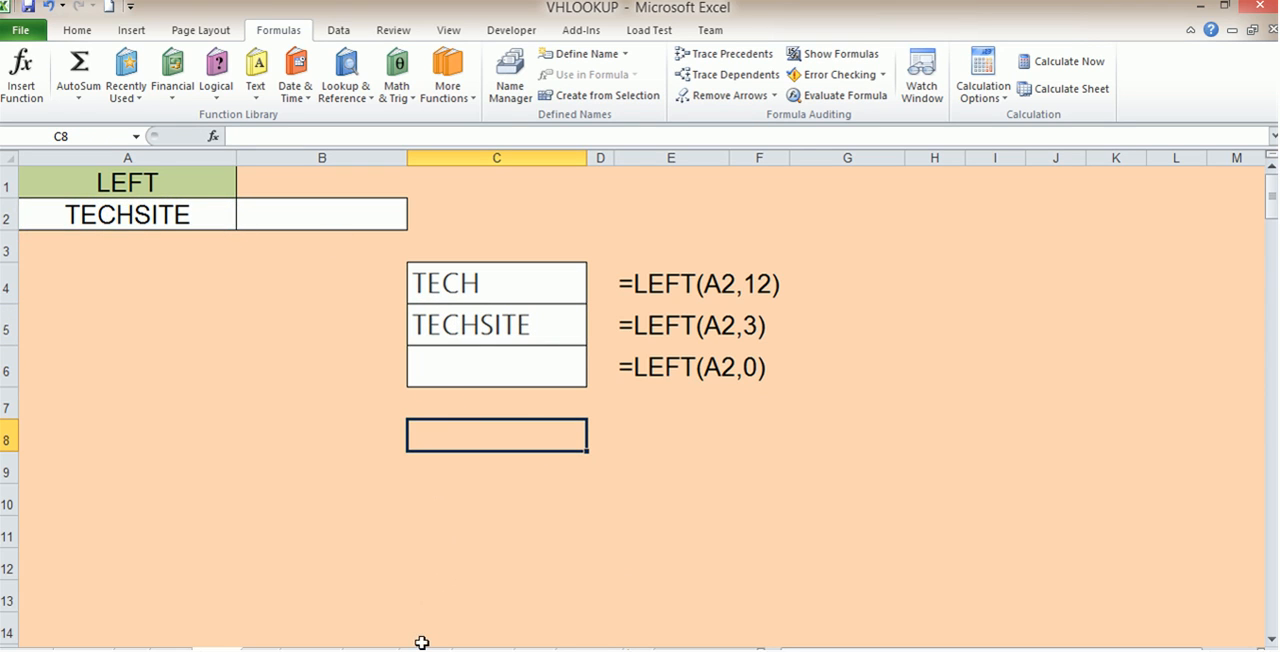
key("ctrl+Page_Down")
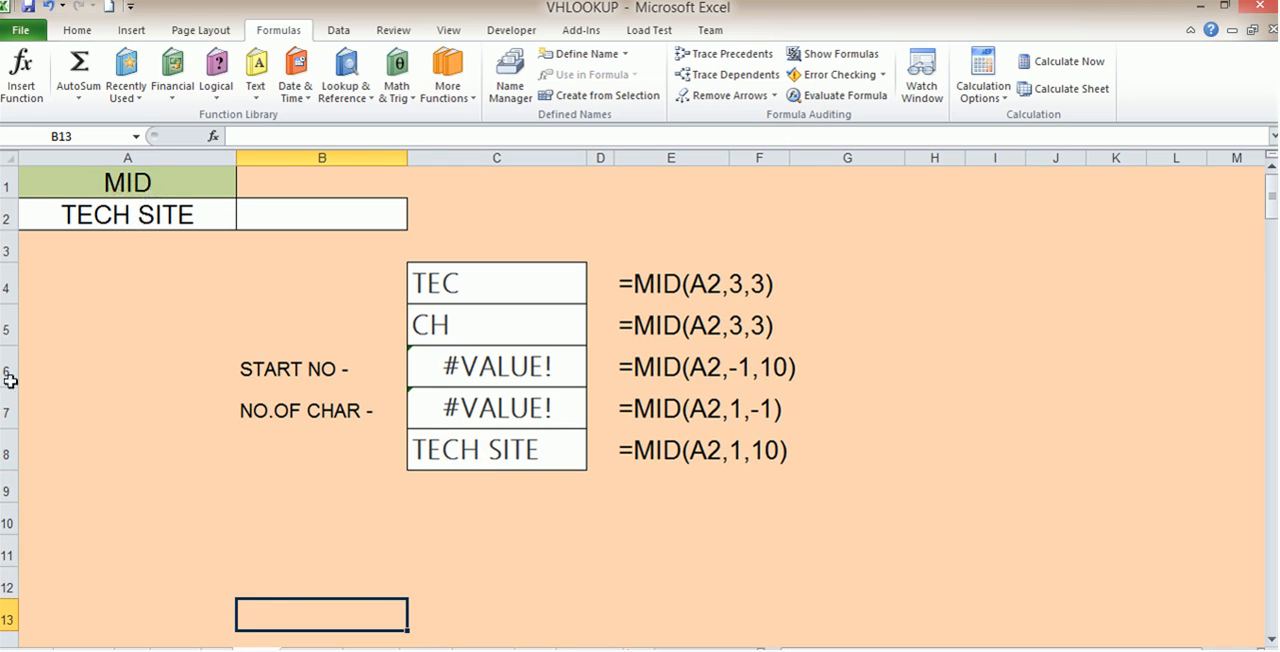
Examine the text, start number and character count arguments of the MID formula in cell C4
left_click(440, 298)
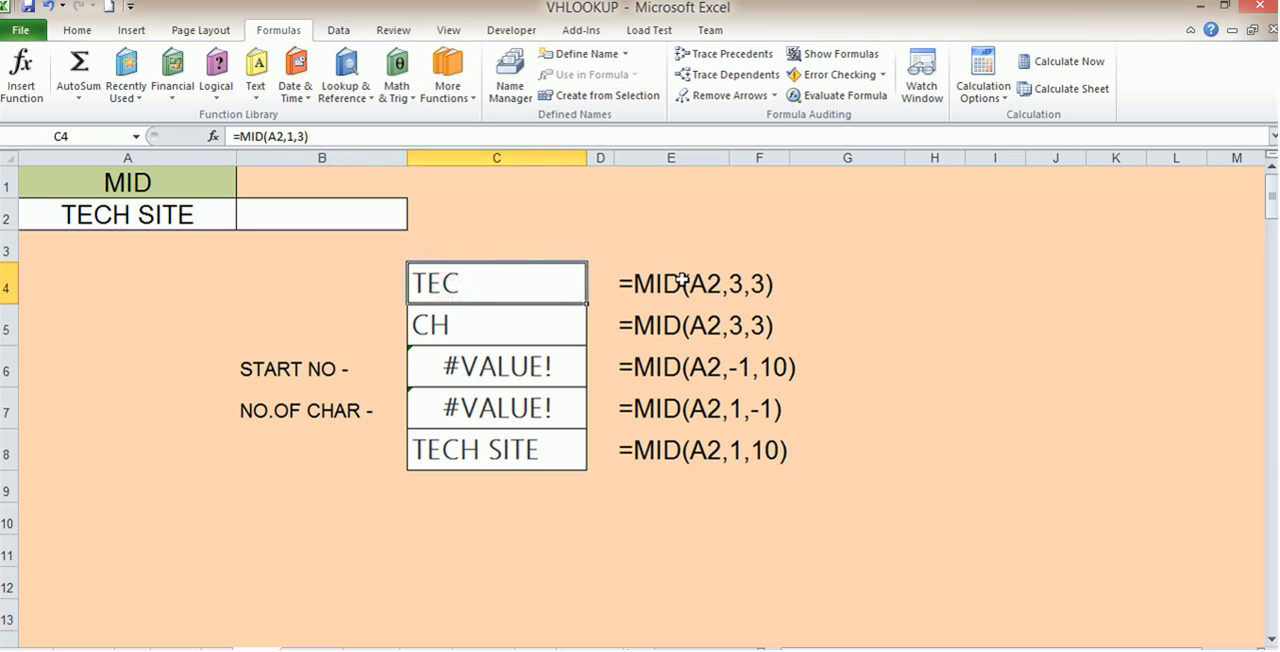
double_click(437, 283)
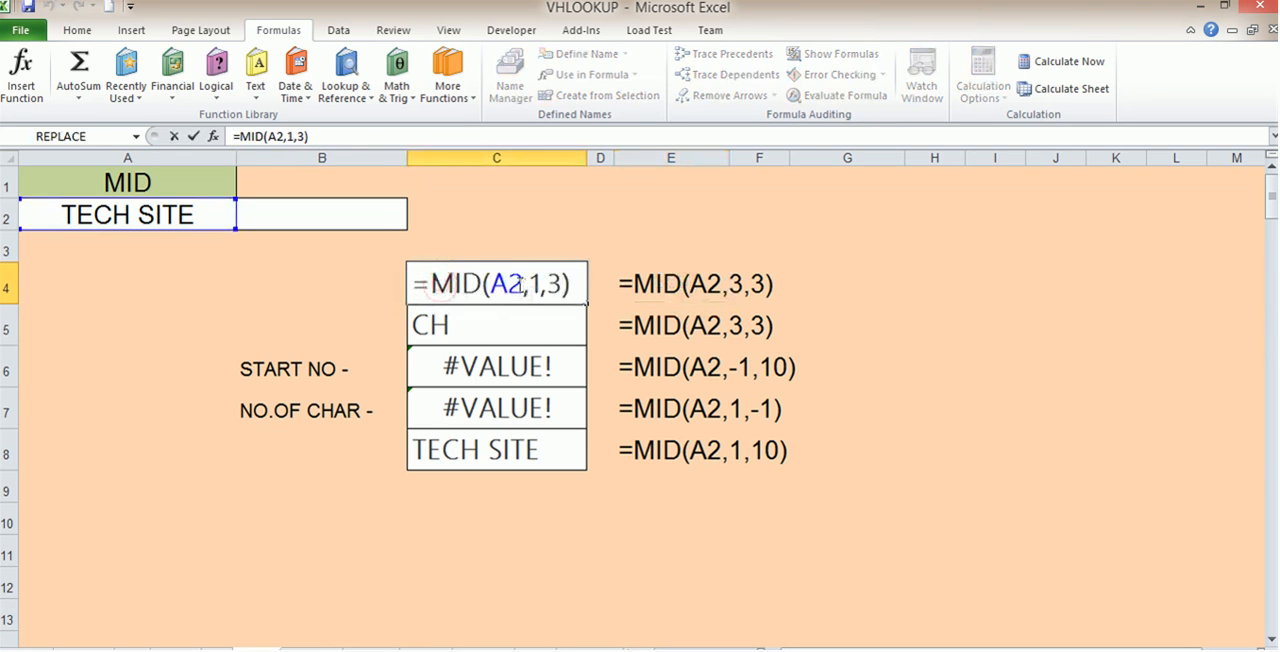
left_click_drag(522, 283, 485, 284)
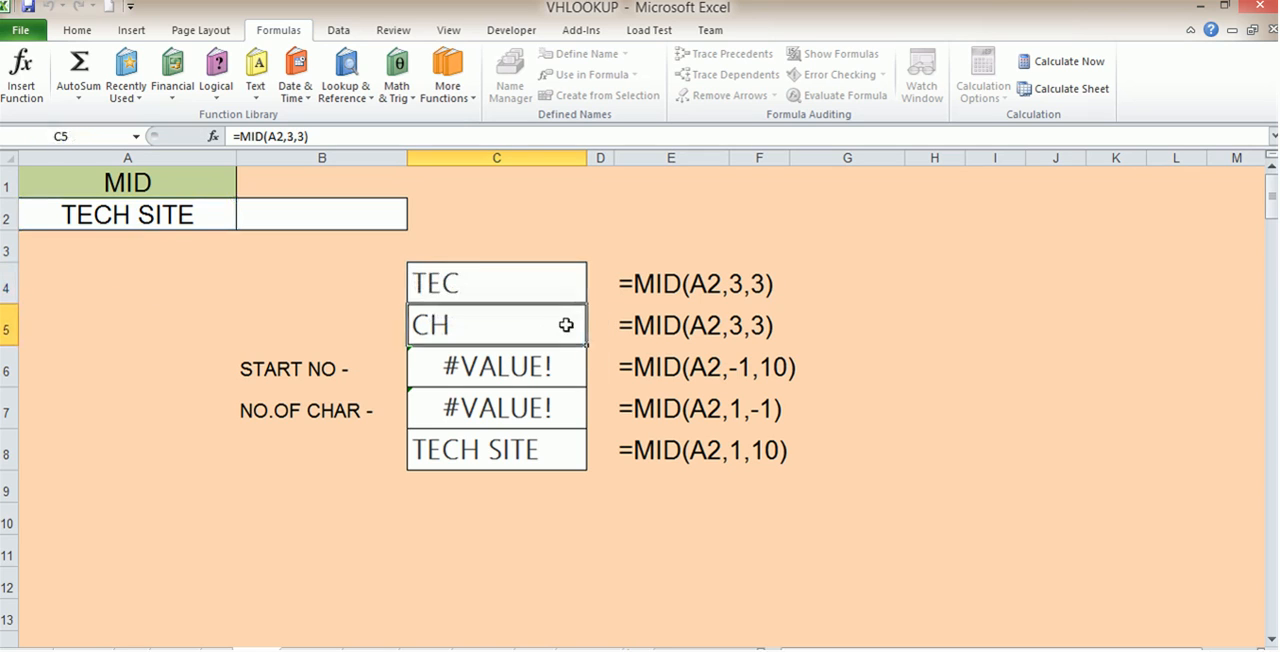
key("Return")
Set the start number in cell C4 to 2 so the formula reads =MID(A2,2,3)
double_click(468, 285)
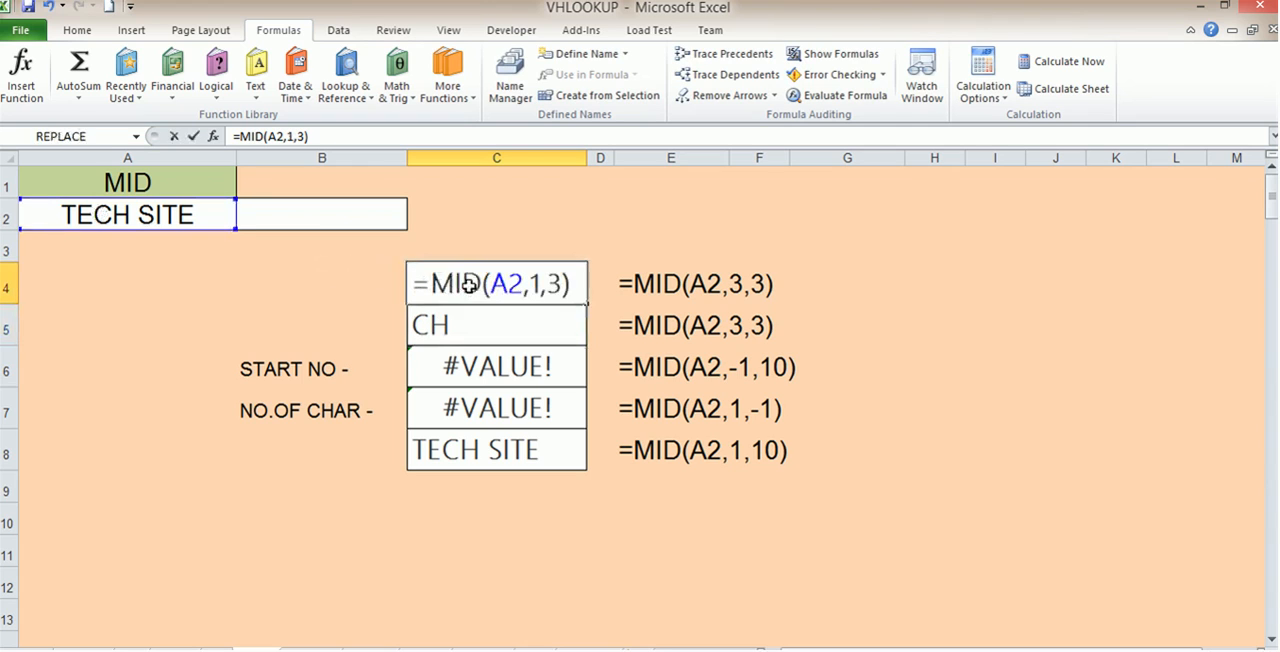
double_click(534, 285)
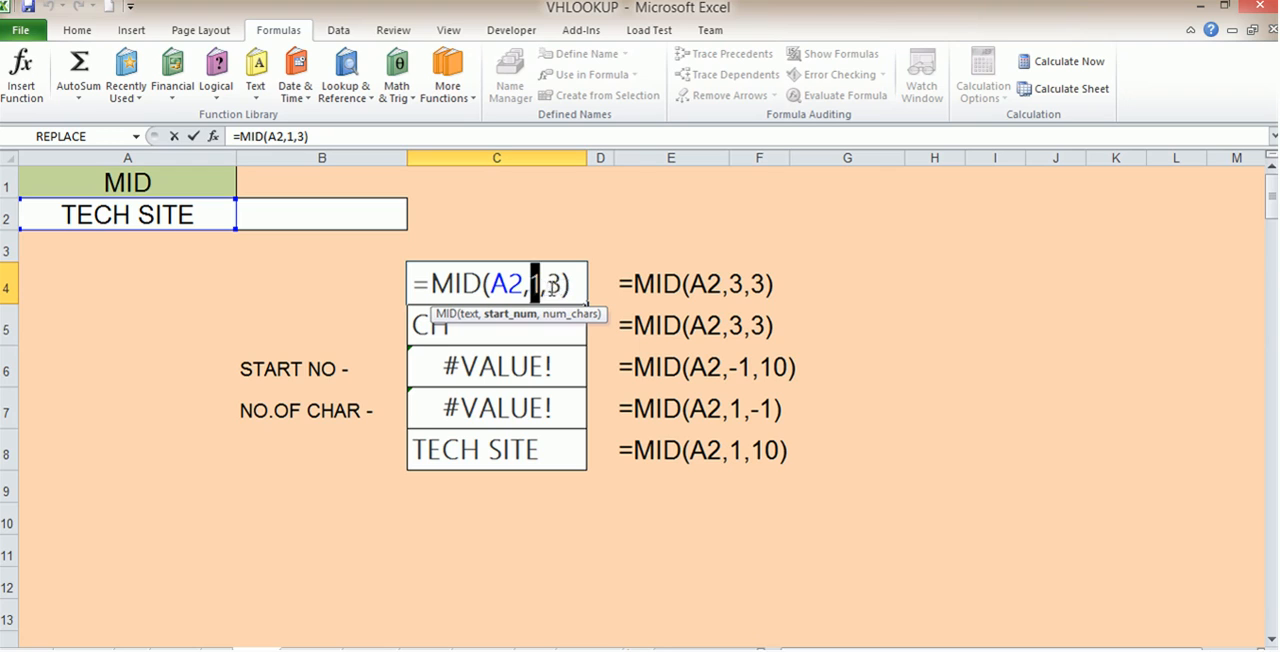
type("3")
key("Return")
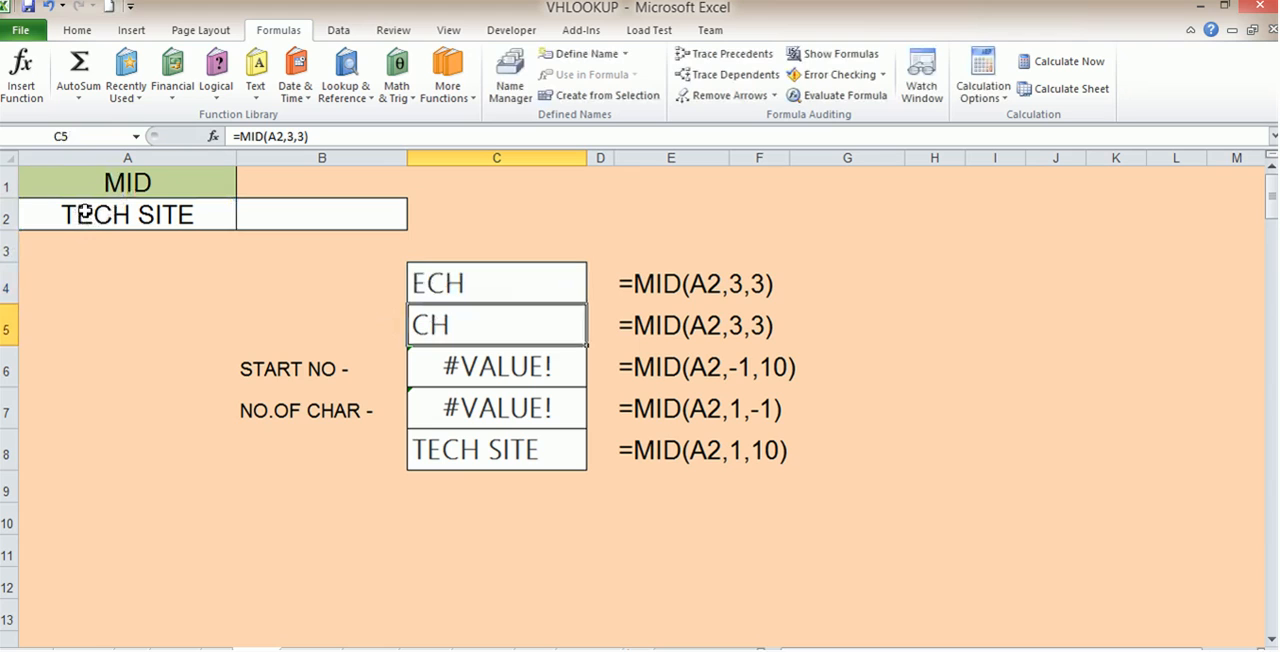
Set the start number in cell C4 to 4 so the formula reads =MID(A2,4,3)
double_click(501, 284)
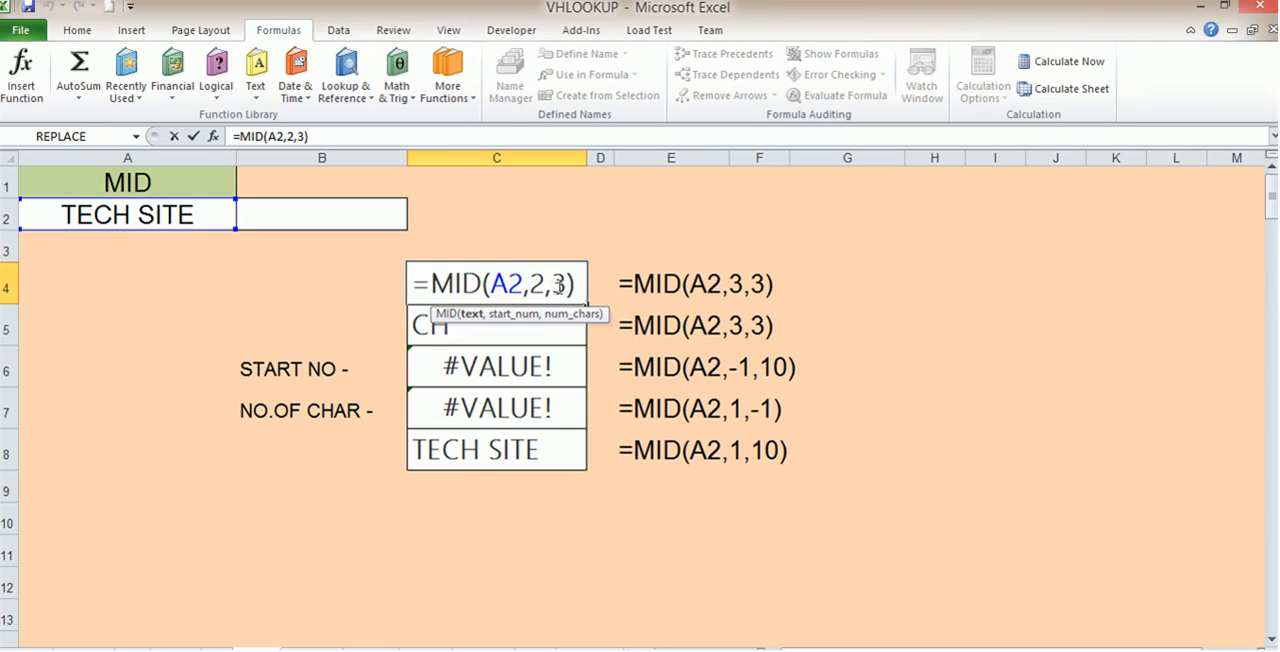
left_click_drag(547, 286, 527, 287)
type("4")
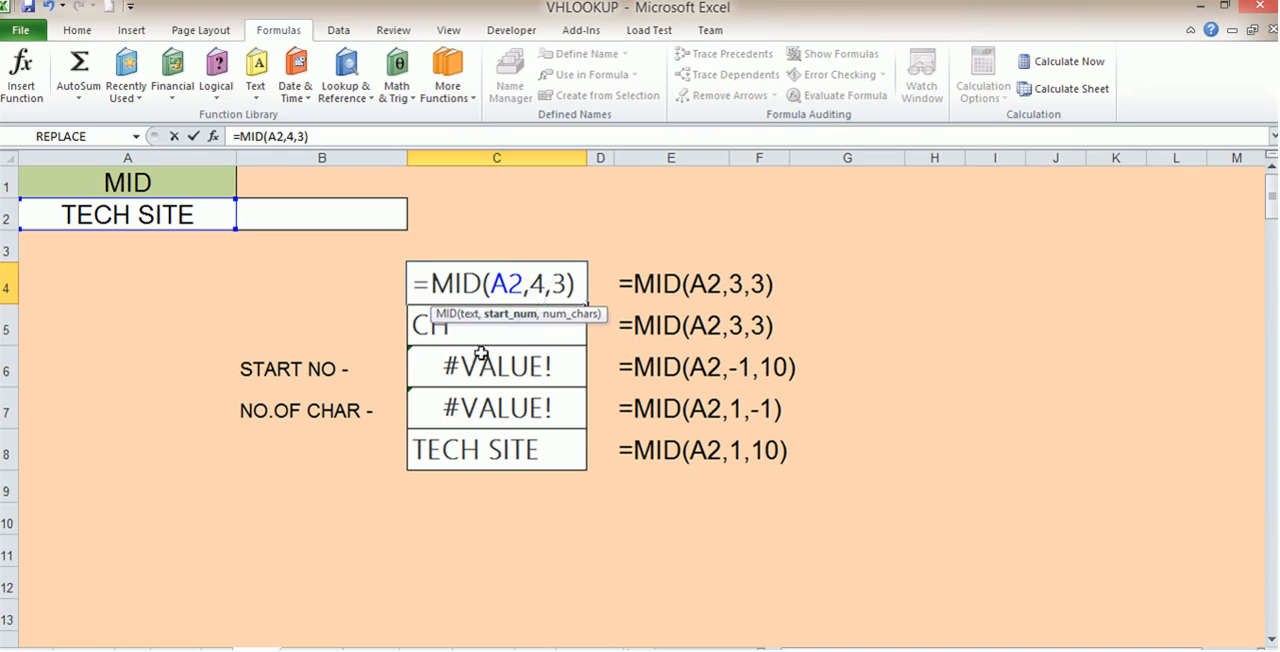
key("Return")
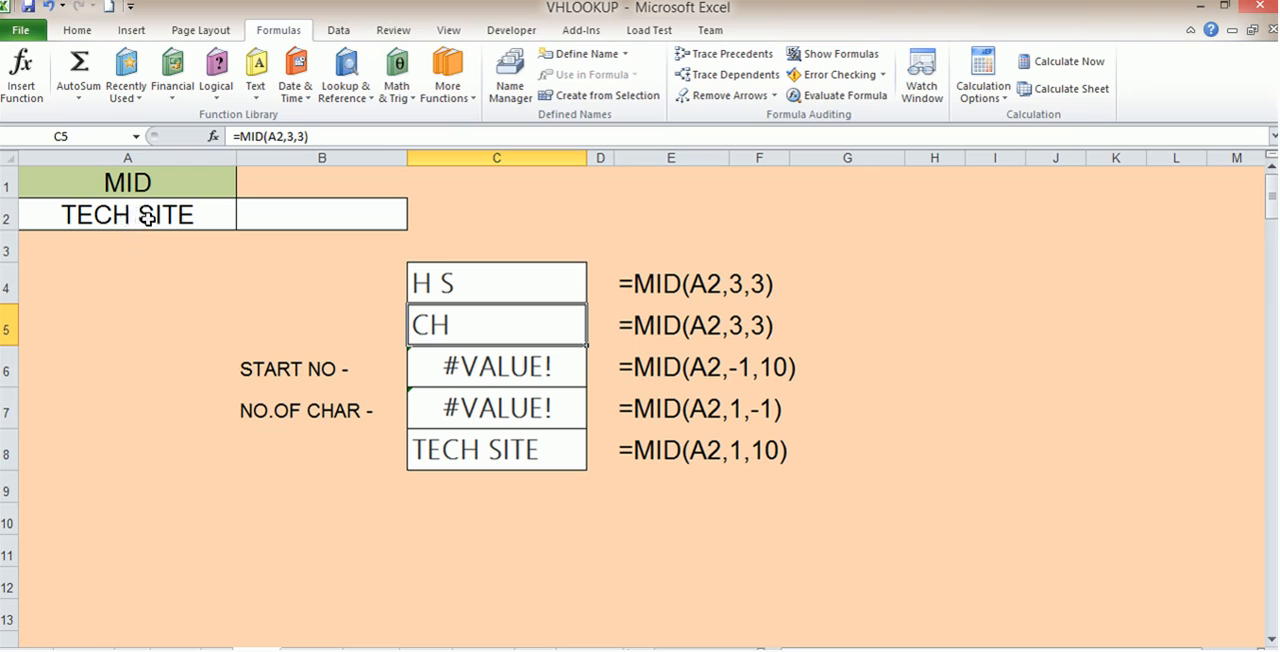
Review the MID formula in cell C4 and the text and start number arguments in cell C5 against the text in A2
double_click(496, 284)
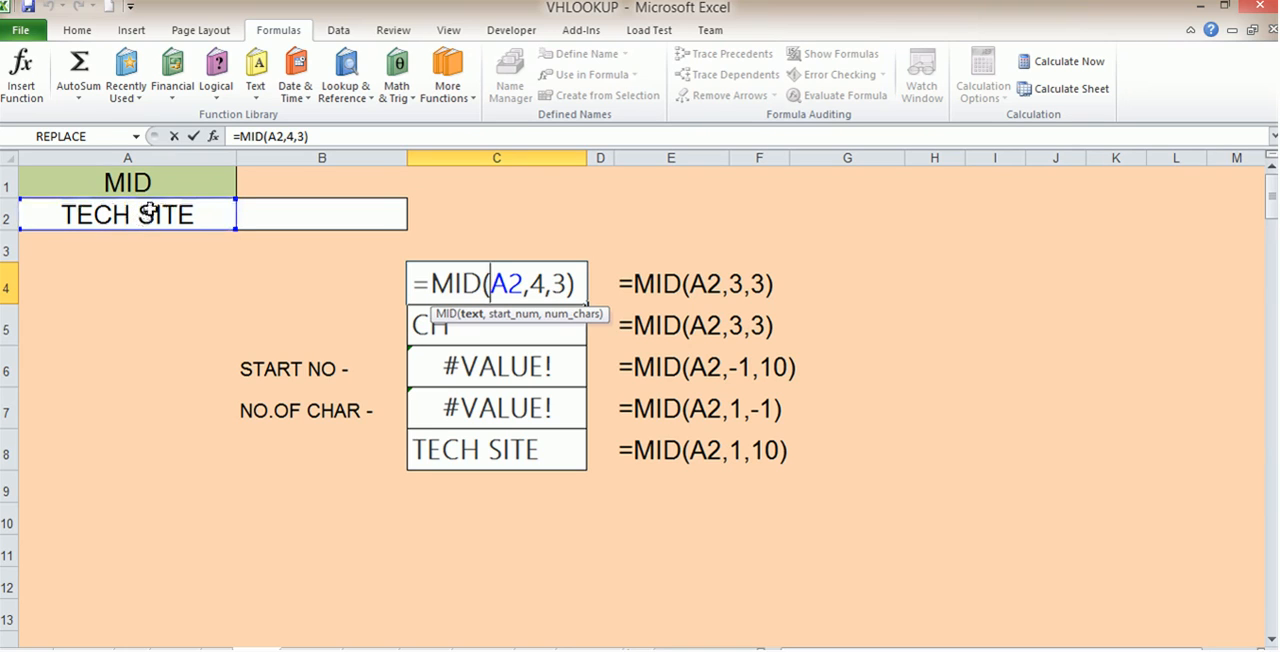
key("Return")
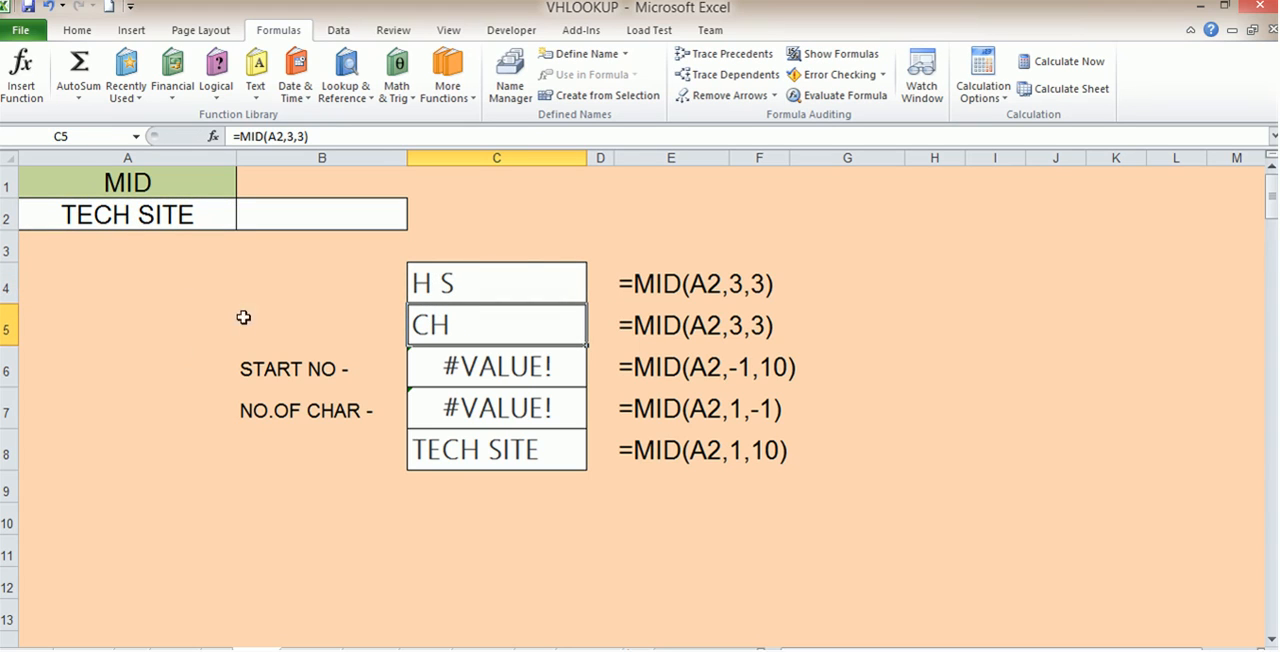
double_click(463, 330)
double_click(512, 325)
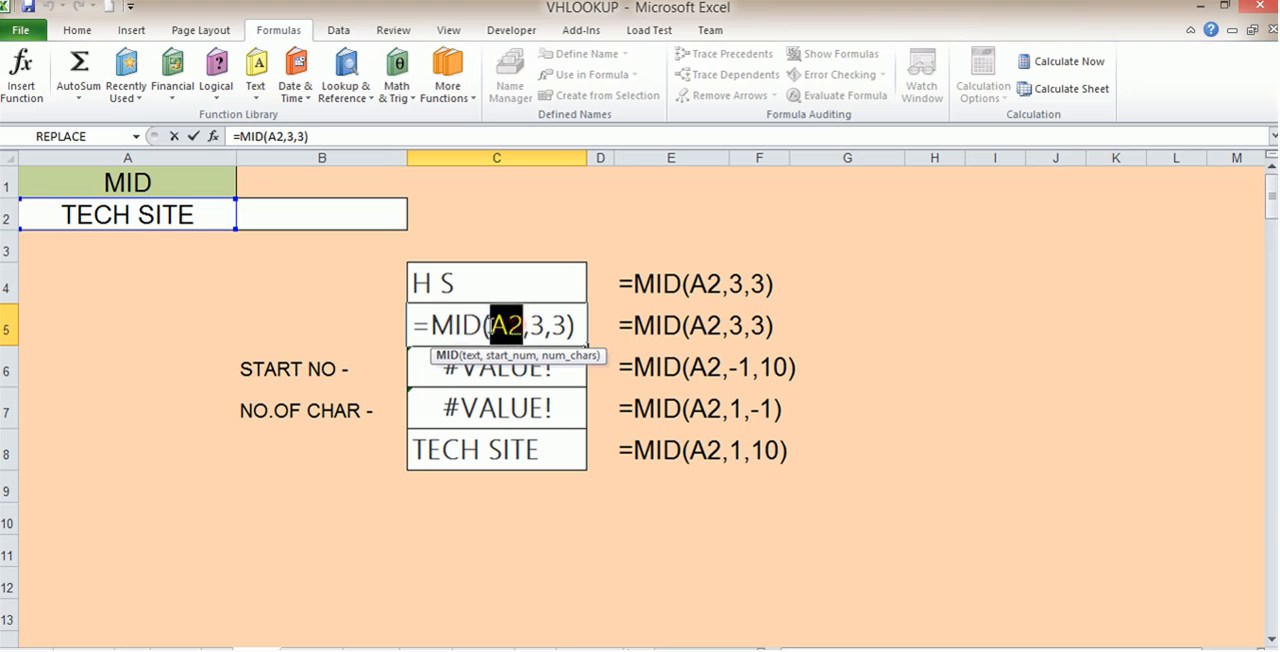
double_click(539, 325)
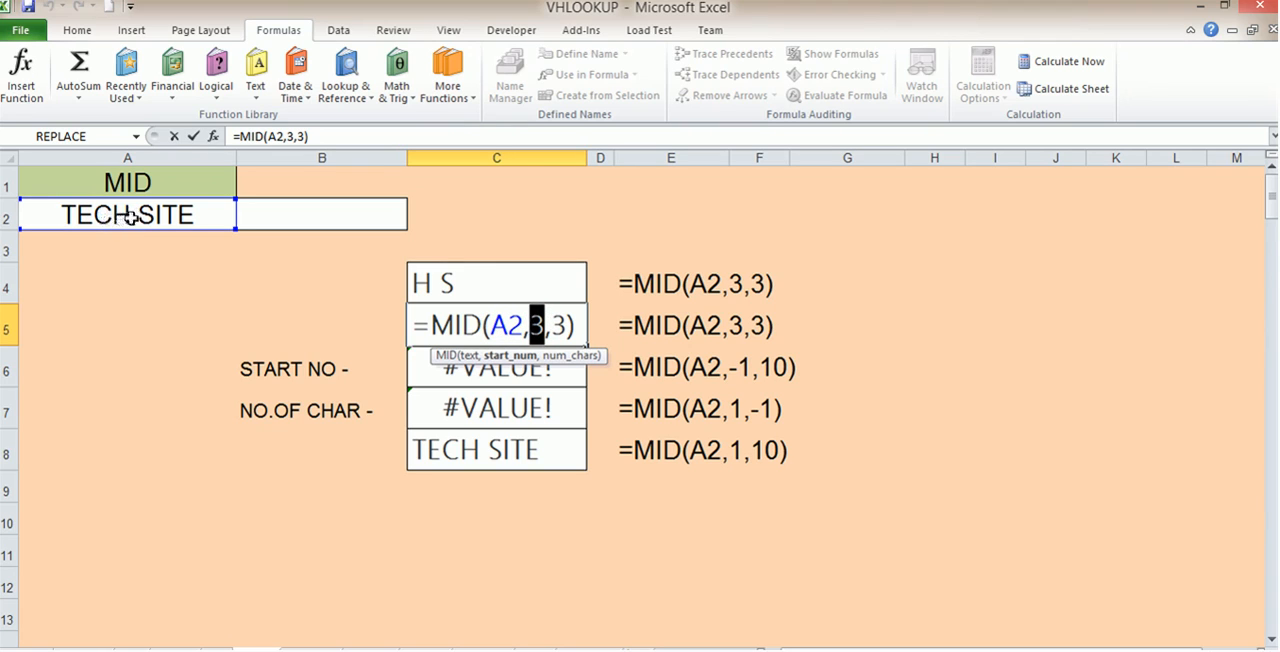
key("Return")
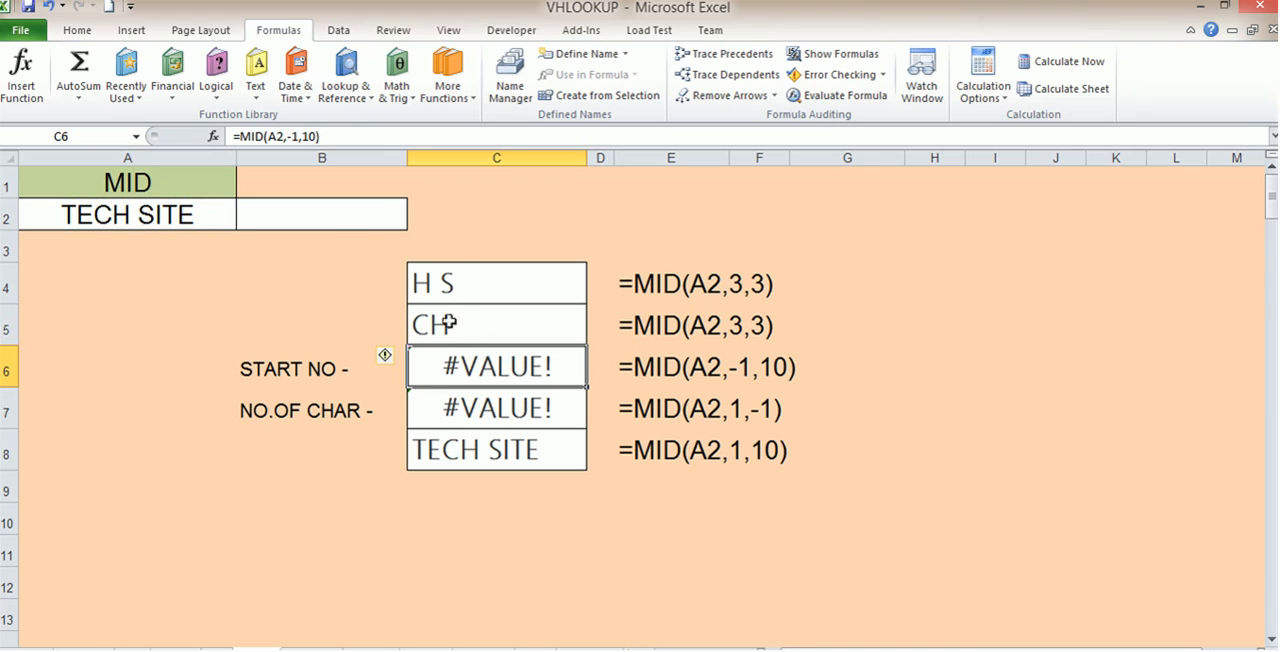
Set the start number of the MID formula in cell C6 to 0
double_click(505, 370)
mouse_move(542, 367)
left_mouse_down()
mouse_move(553, 367)
mouse_move(536, 366)
left_mouse_up()
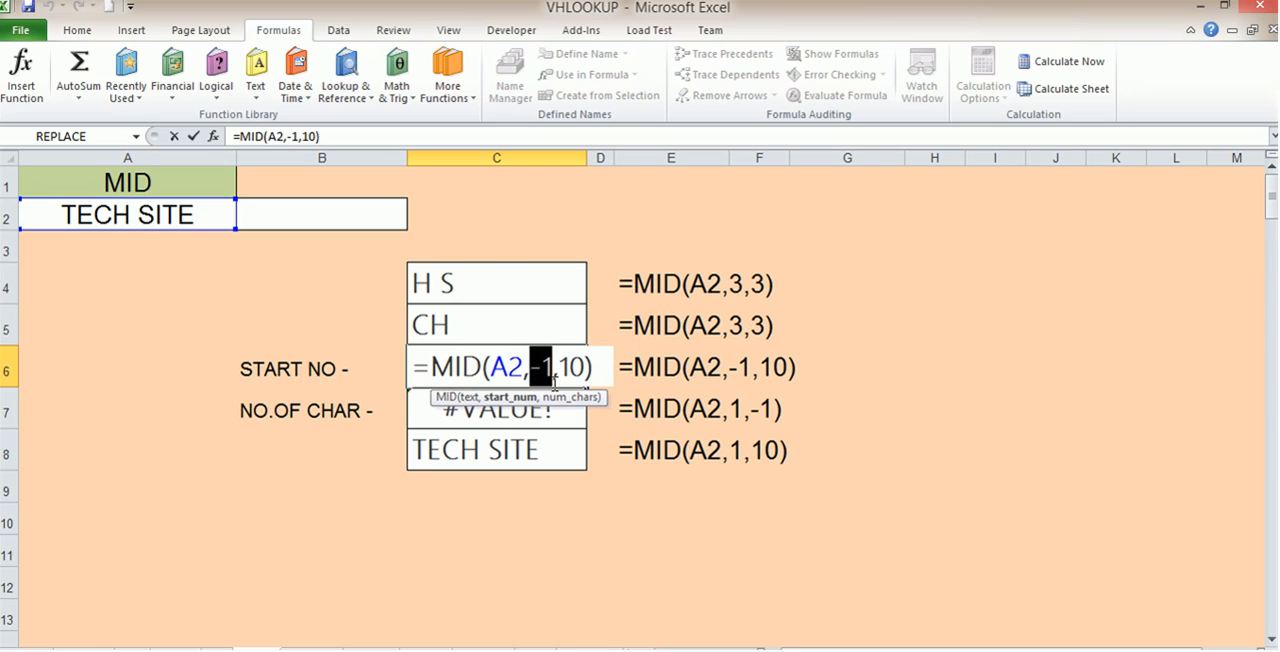
type("0")
key("Return")
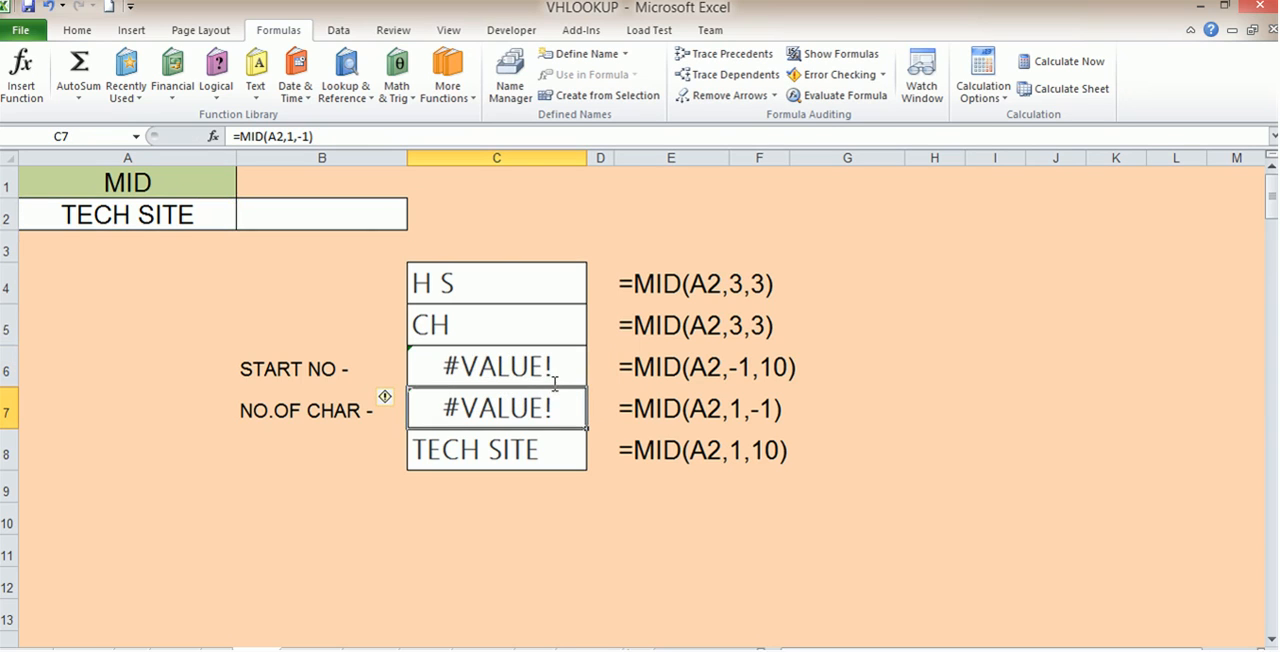
Set the start number in cell C6 to -1 so the formula reads =MID(A2,-1,10)
double_click(566, 368)
left_click(539, 368)
key("BackSpace")
type("-,10)")
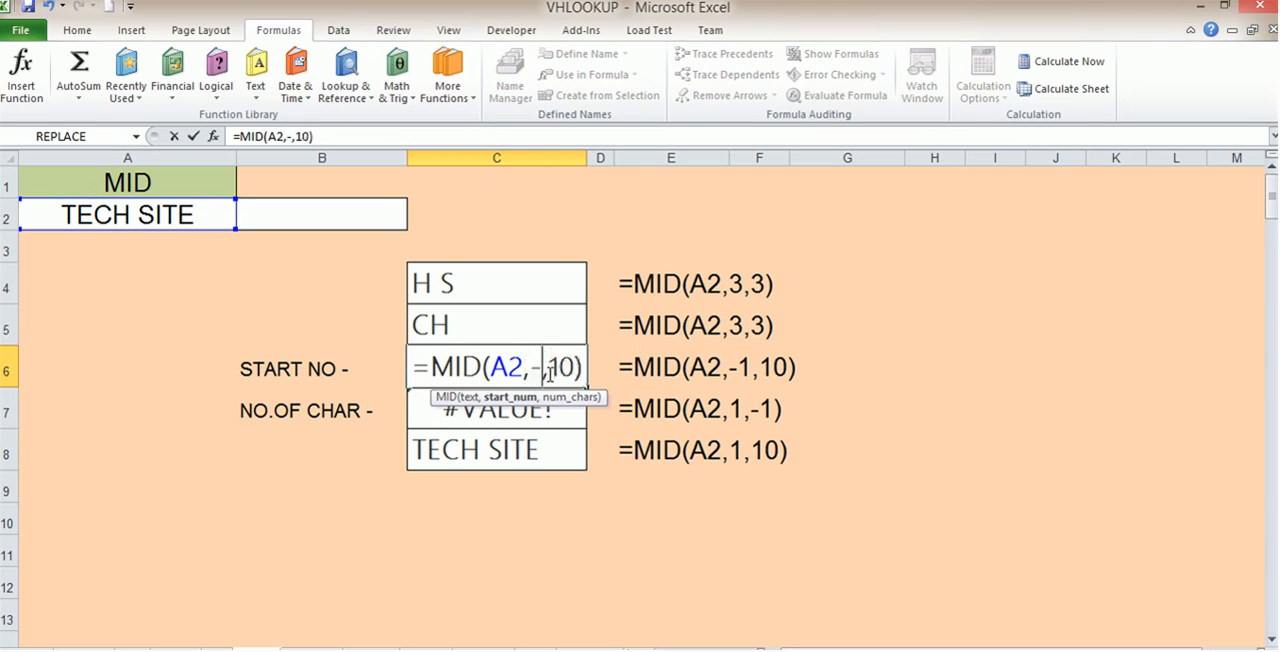
key("Return")
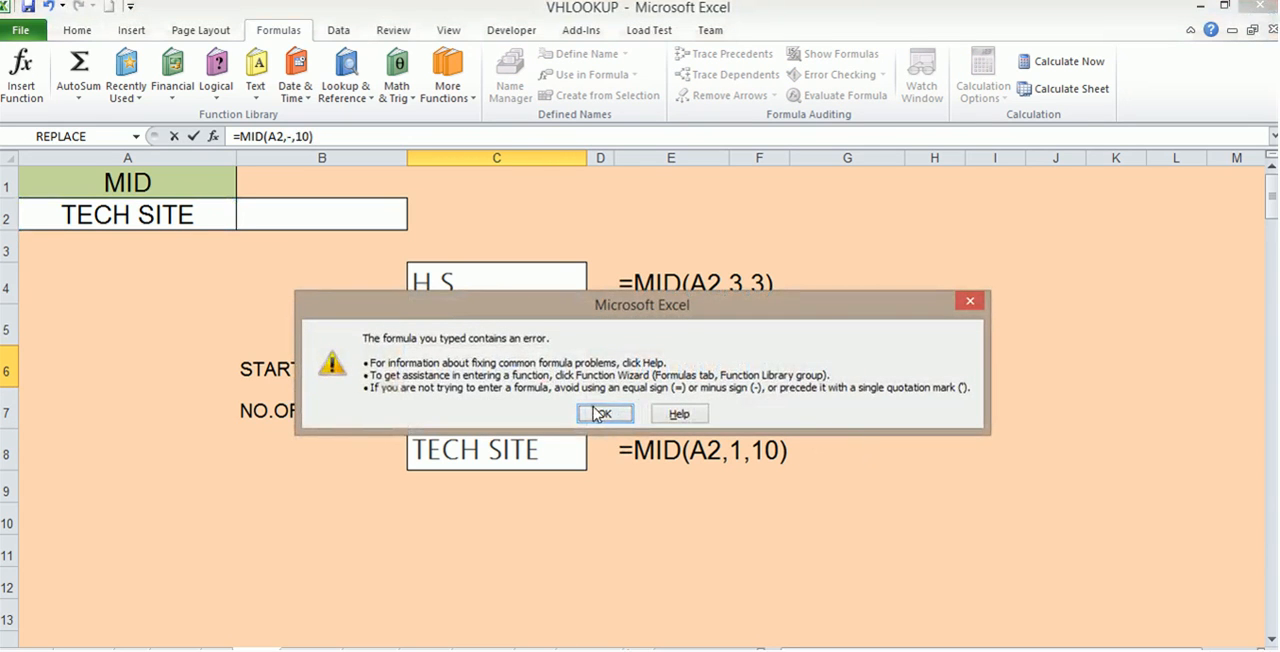
left_click(598, 413)
type("1")
key("Return")
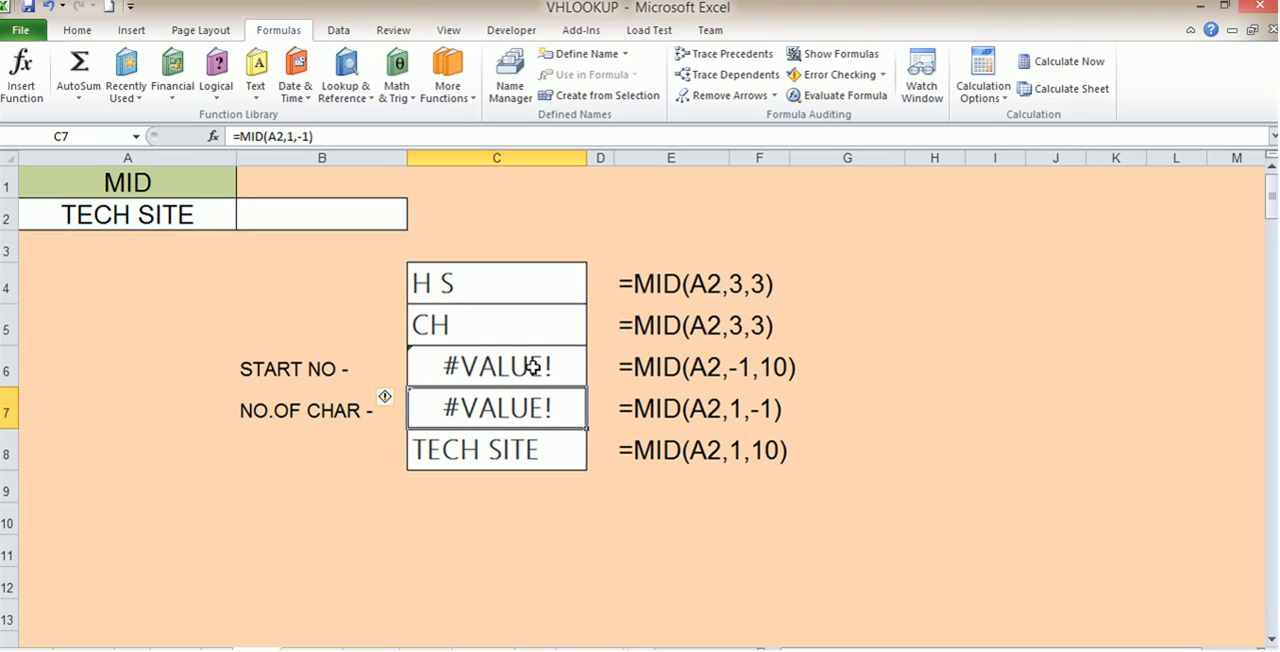
Open the MID formula in cell C7 for editing and select its number-of-characters argument
double_click(477, 408)
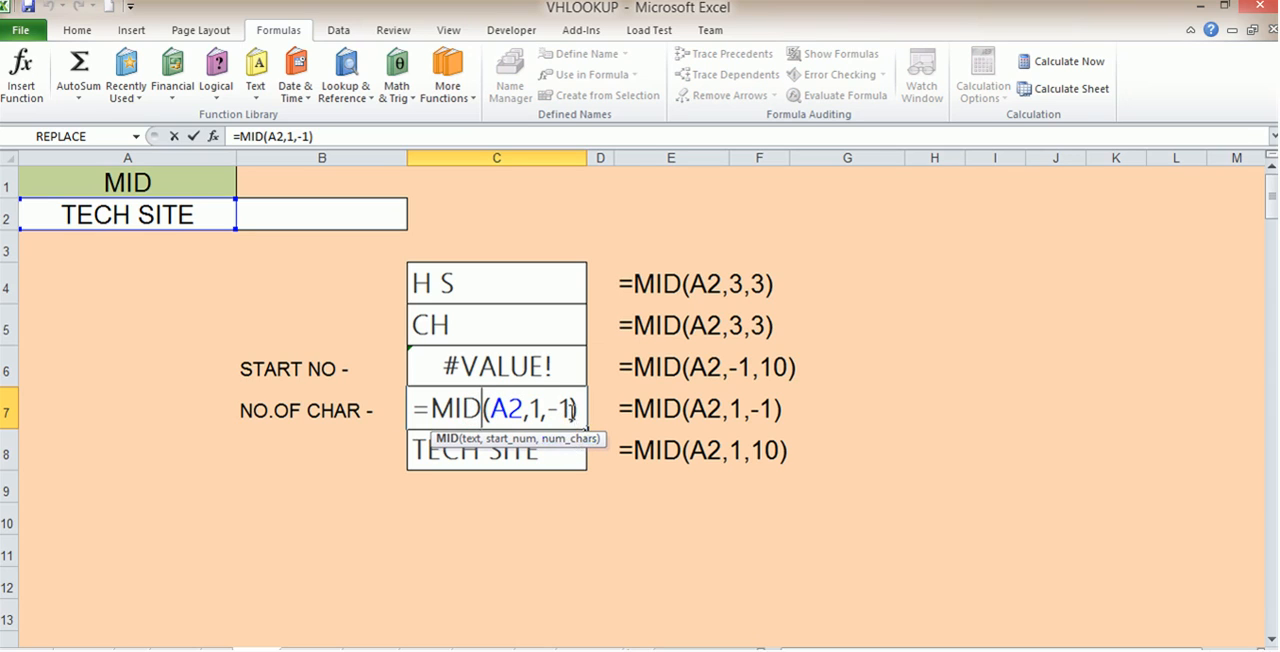
left_click_drag(574, 410, 546, 410)
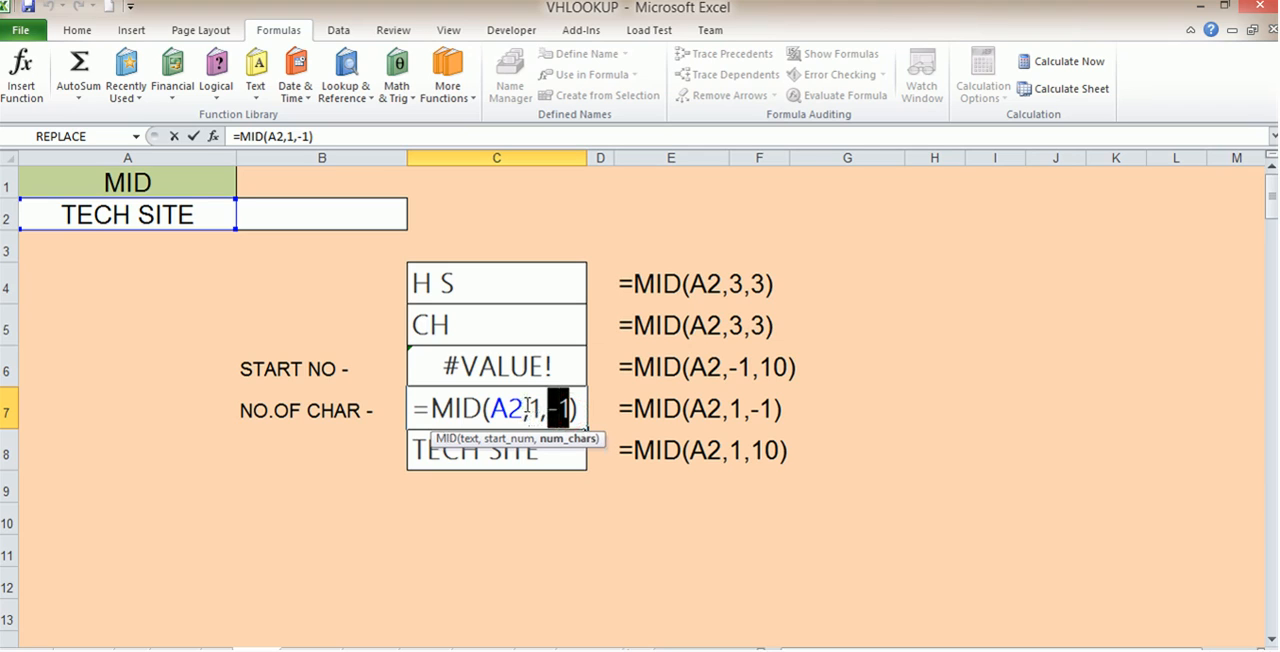